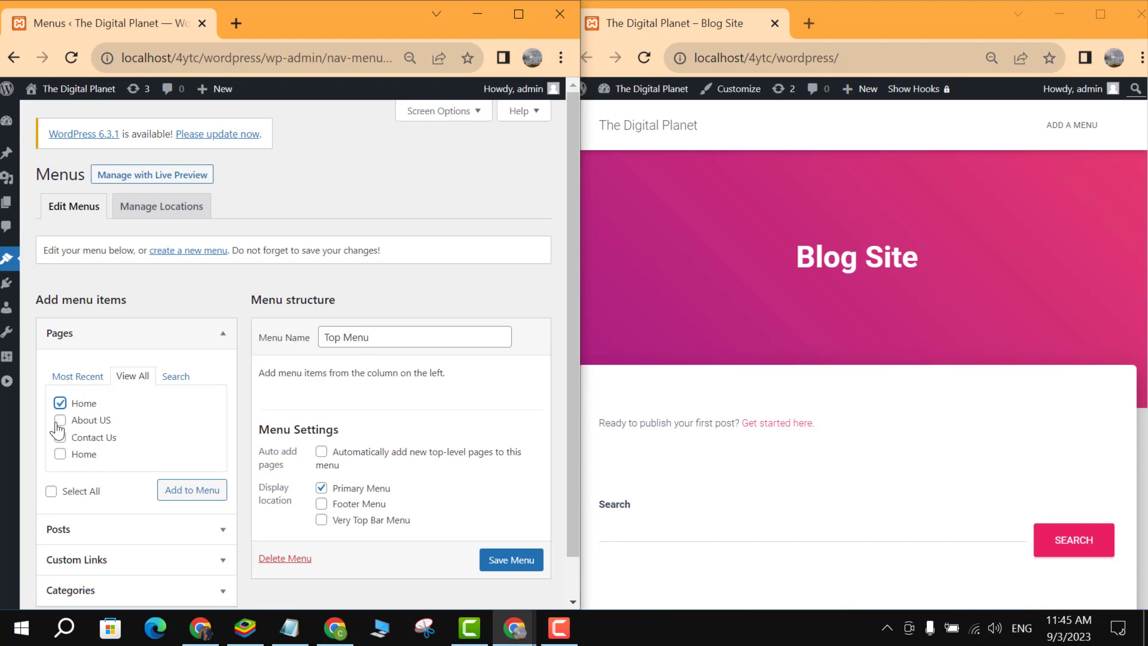
Add the Home, About US and Contact Us pages to Top Menu and save the menu
left_click(60, 422)
left_click(60, 437)
left_click(188, 495)
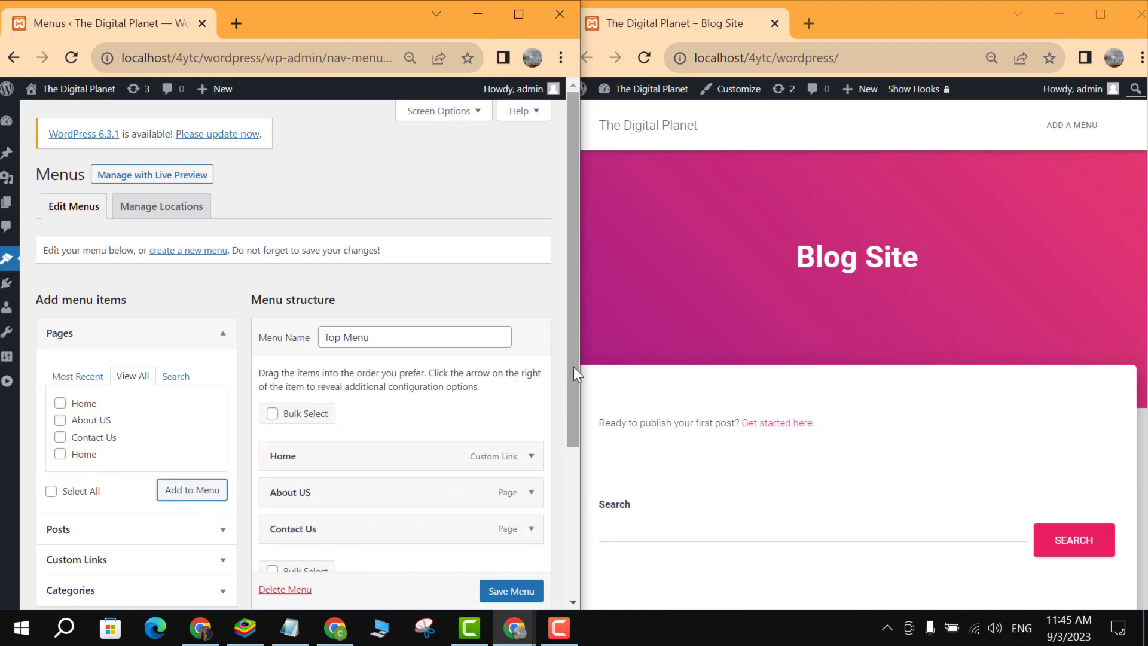
left_click_drag(573, 368, 569, 466)
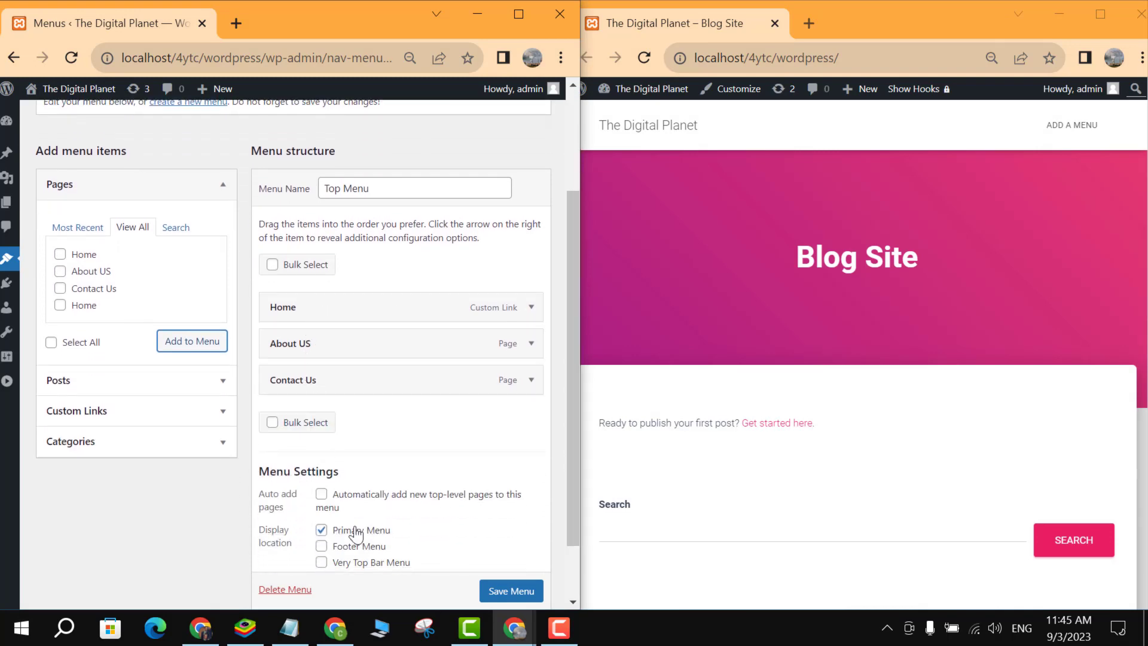
scroll(500, 586, "down", 1)
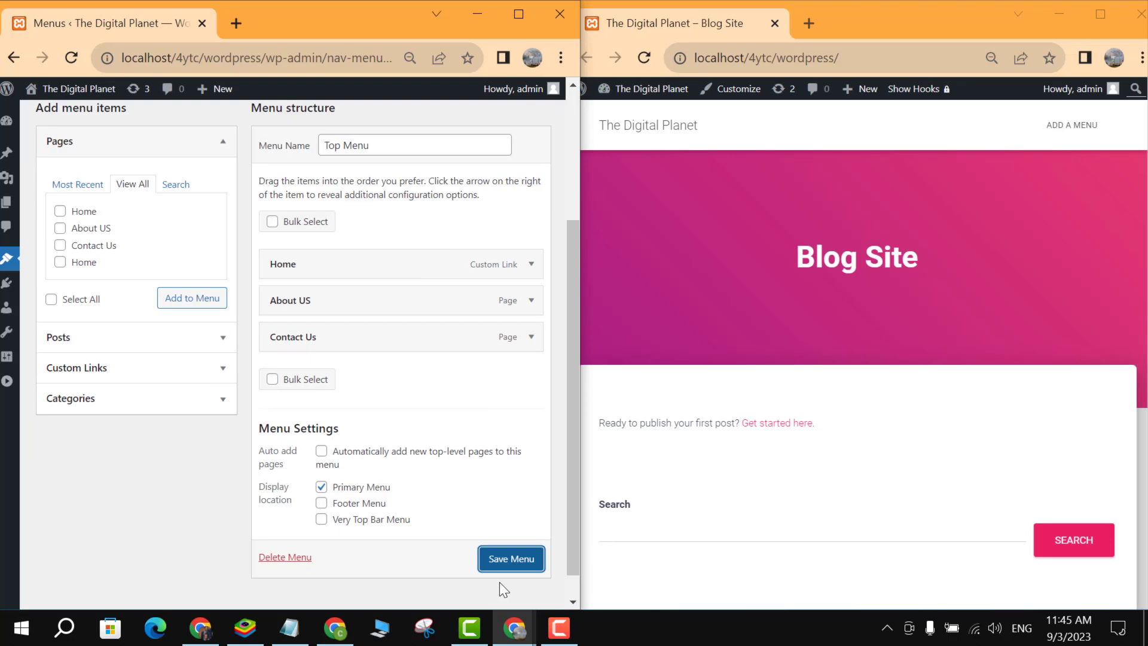
left_click(510, 561)
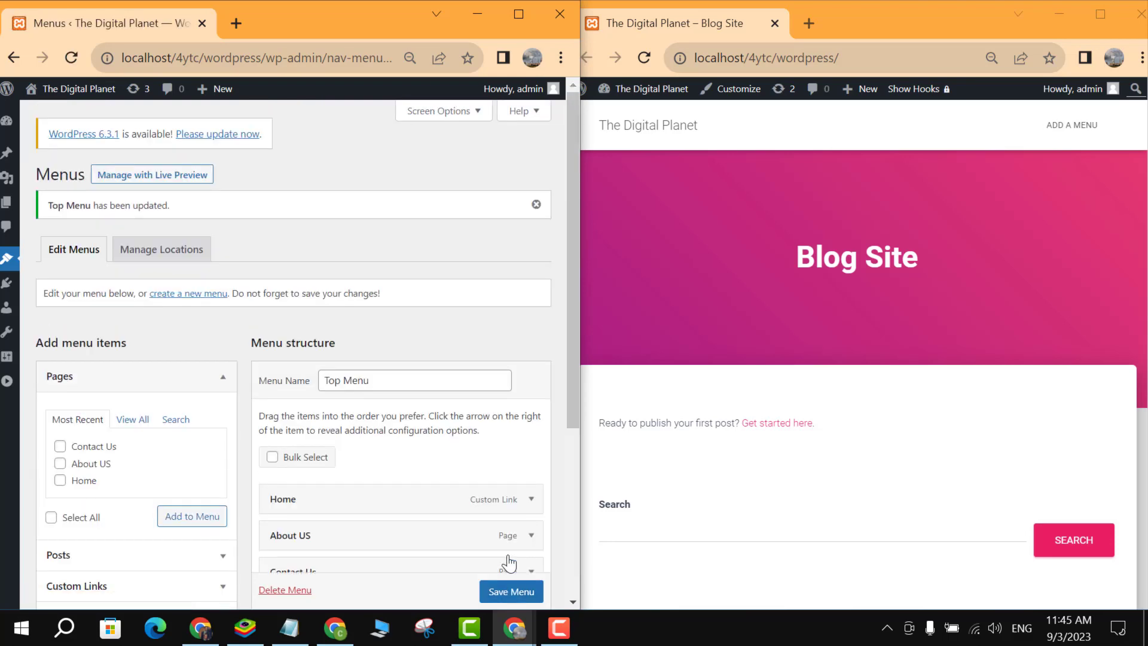
Reload the blog's front page at default zoom and examine its header menu in the enlarged window
left_click(644, 58)
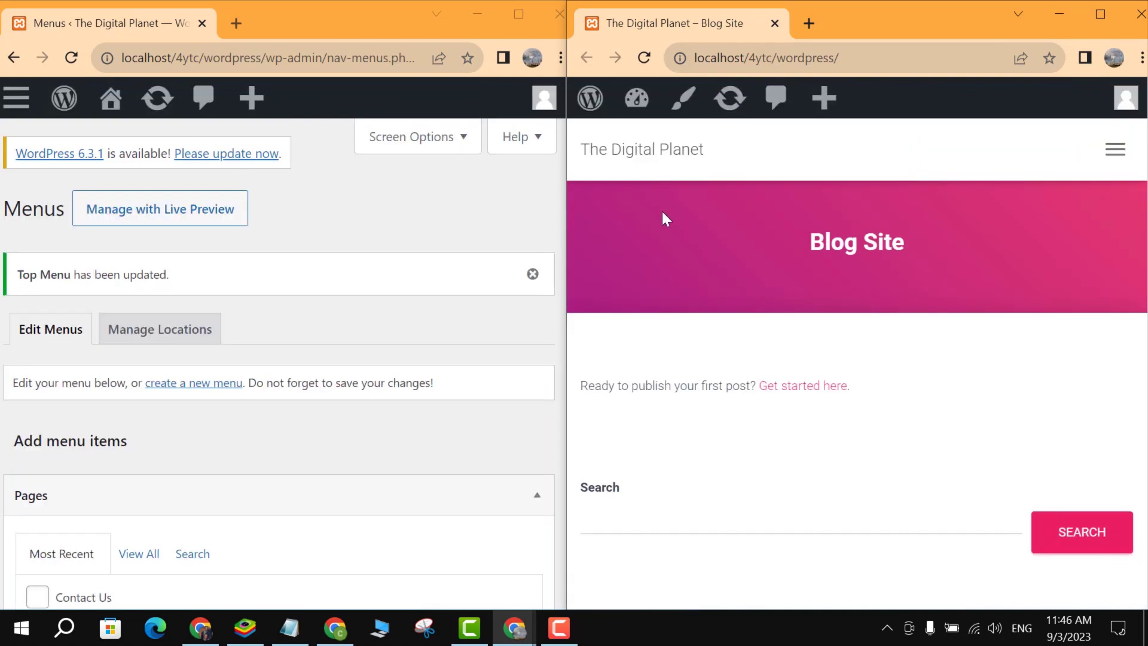
key("ctrl+0")
left_click(1099, 13)
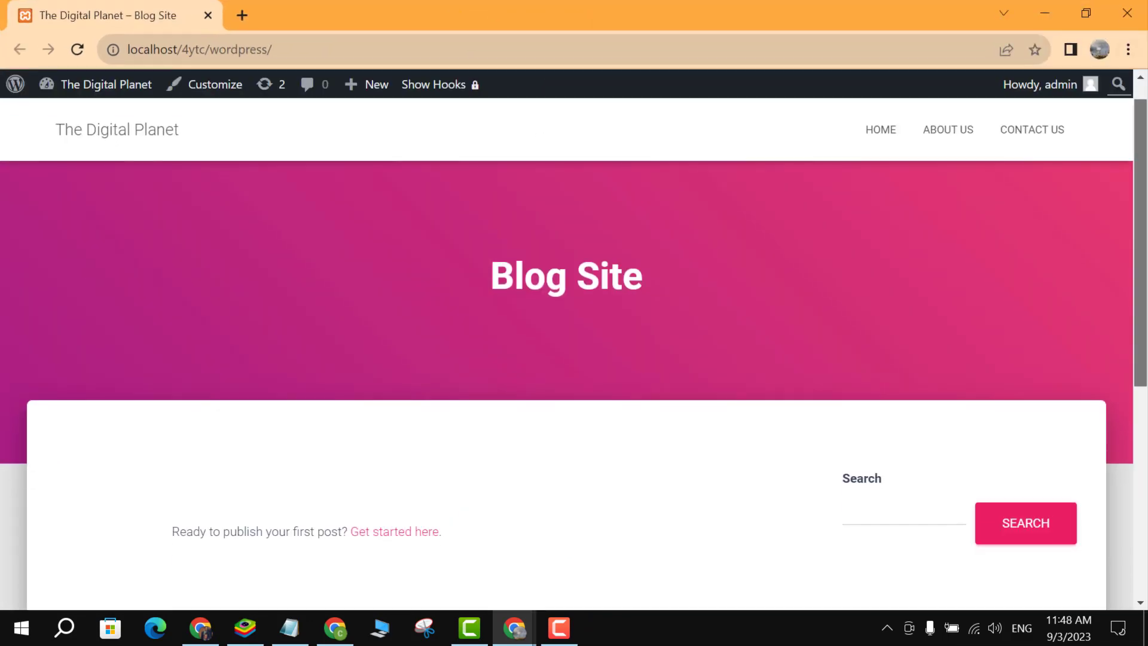
scroll(574, 355, "down", 5)
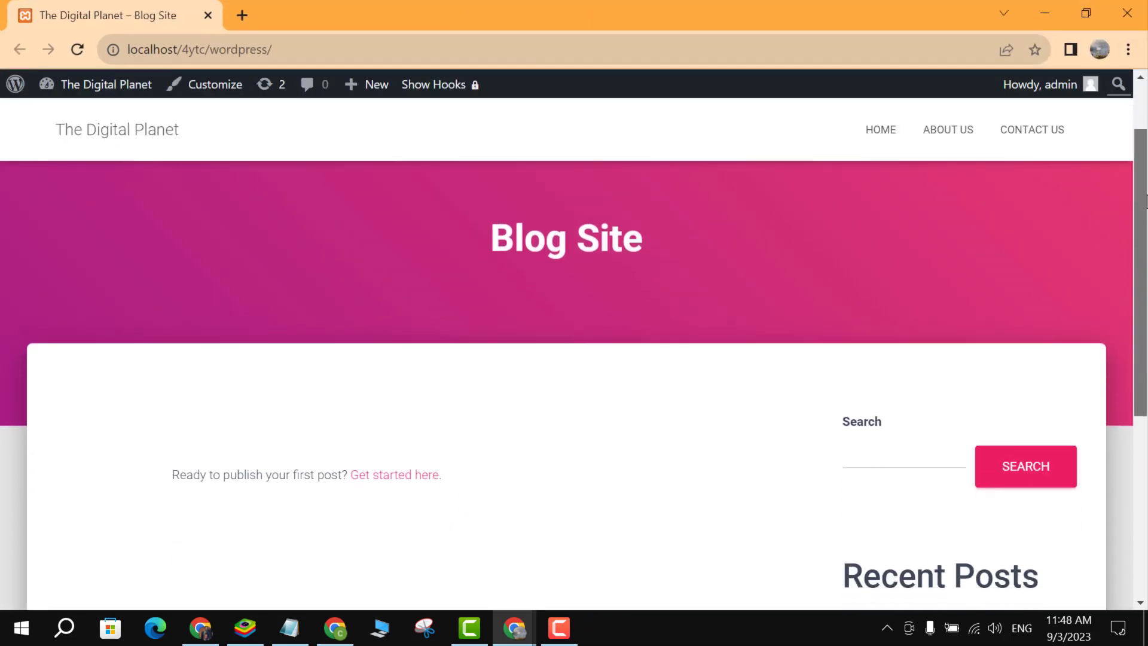
scroll(1142, 230, "up", 5)
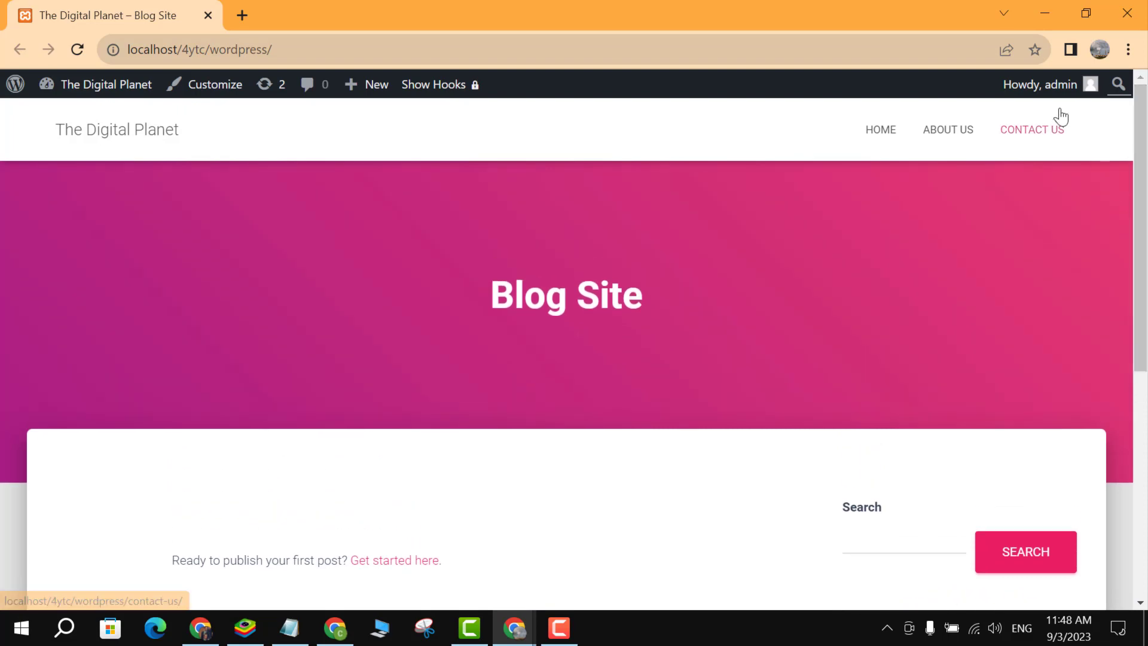
left_click(1085, 14)
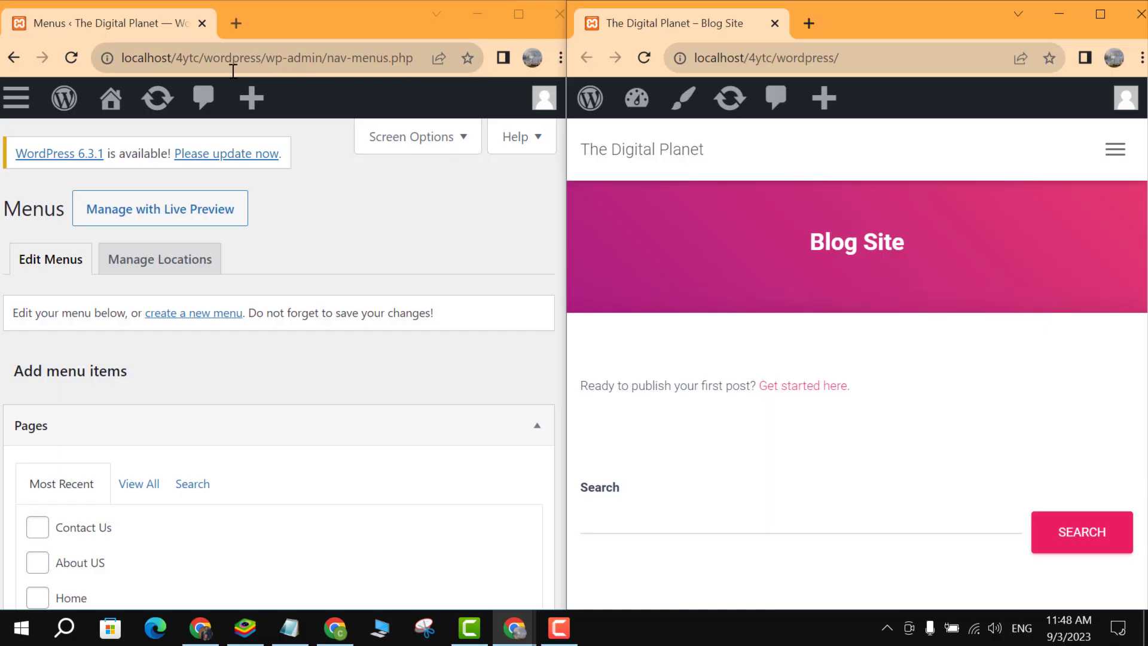
Open the Widgets settings of the site in the WordPress admin
left_click(16, 98)
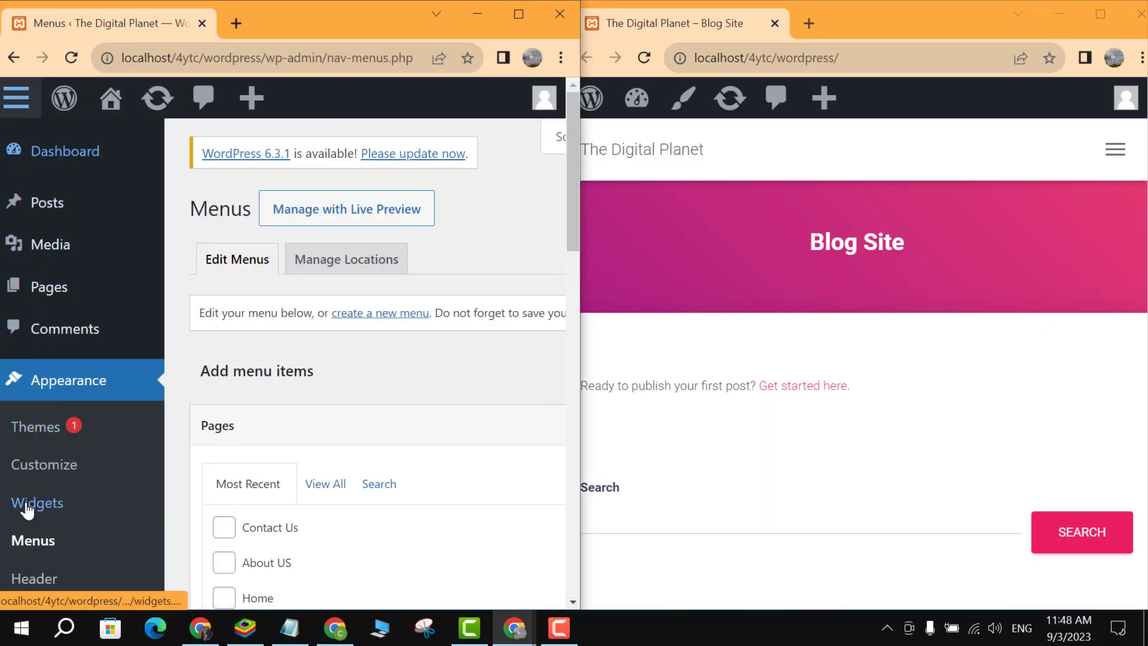
left_click(29, 509)
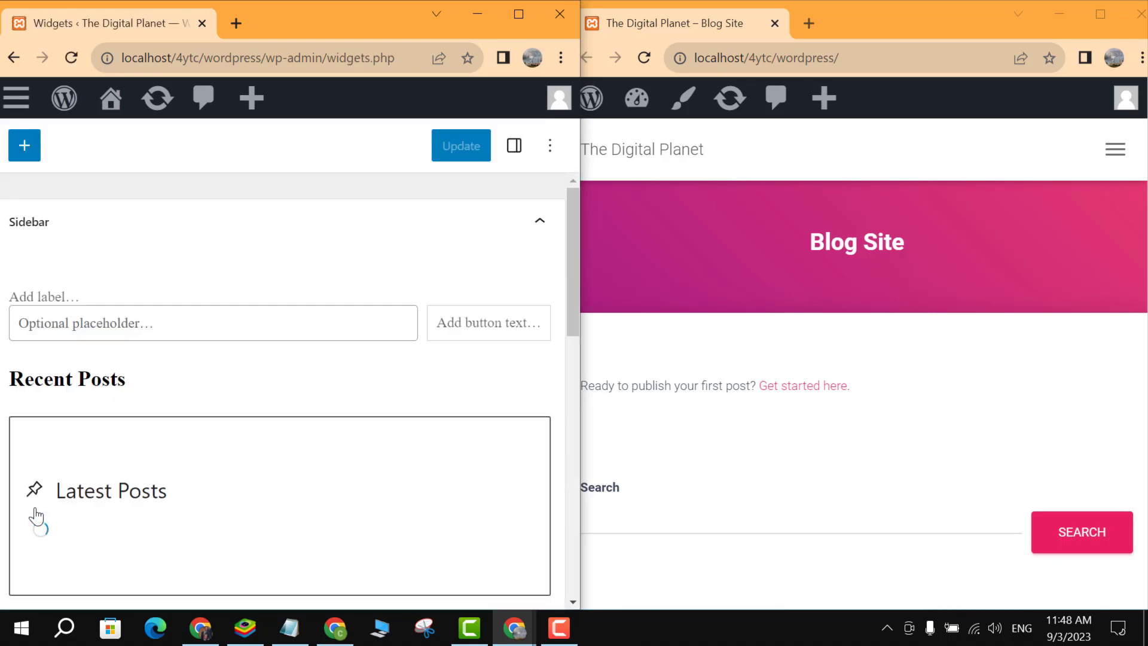
left_click(553, 634)
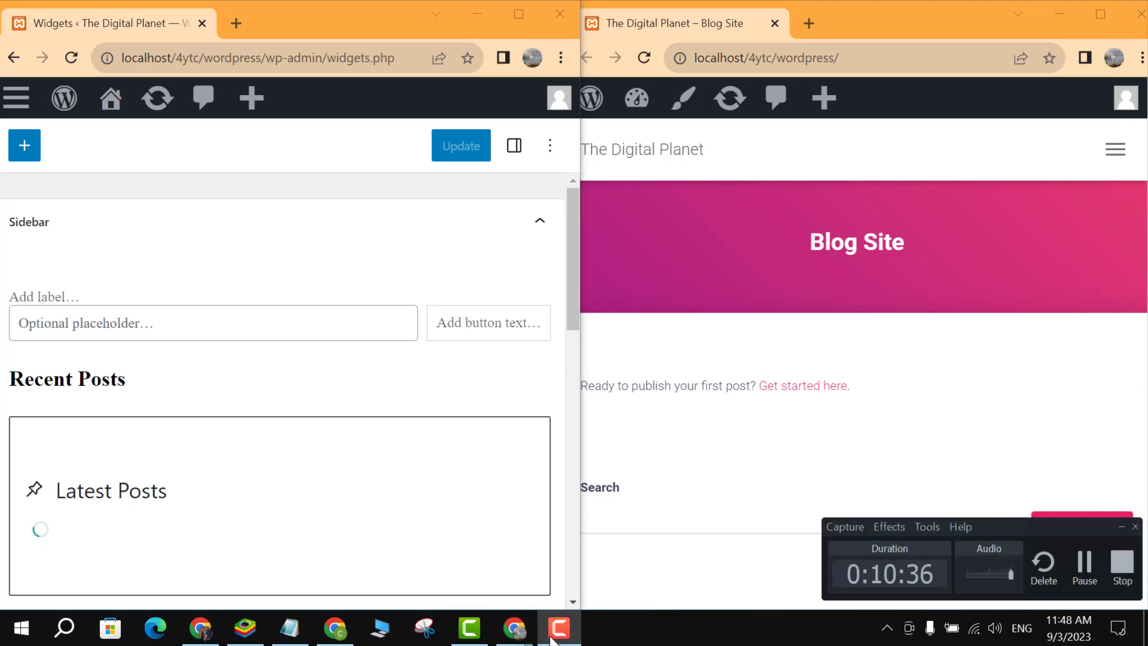
left_click(551, 636)
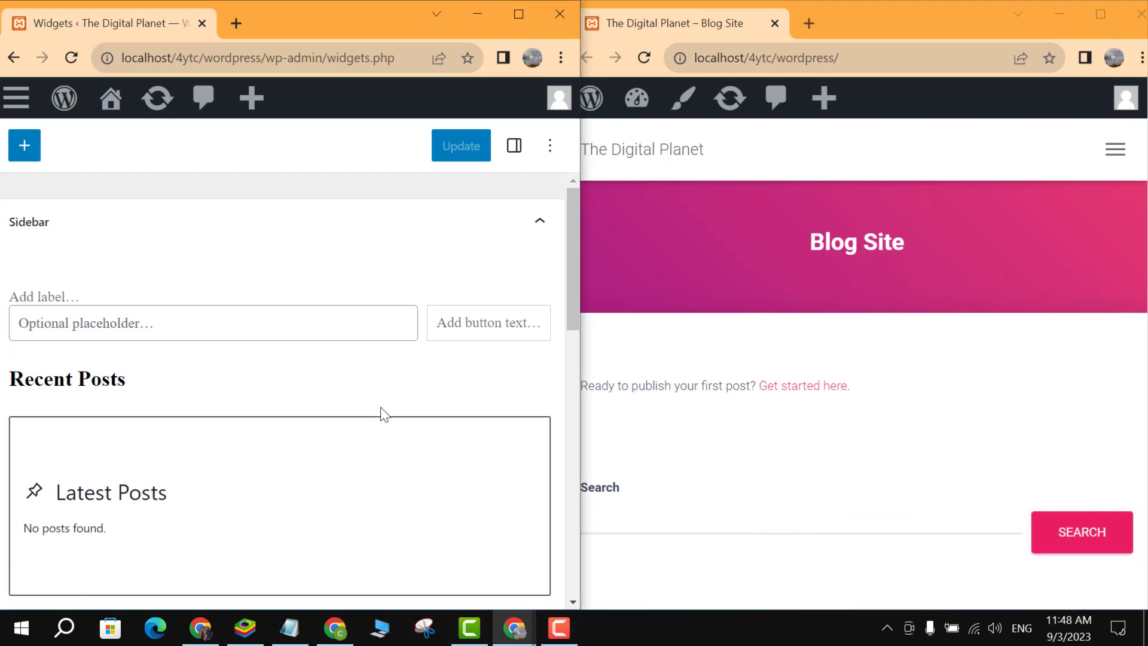
Compare the blocks in the Sidebar widget area with the widgets shown on the blog's front page
scroll(371, 392, "down", 3)
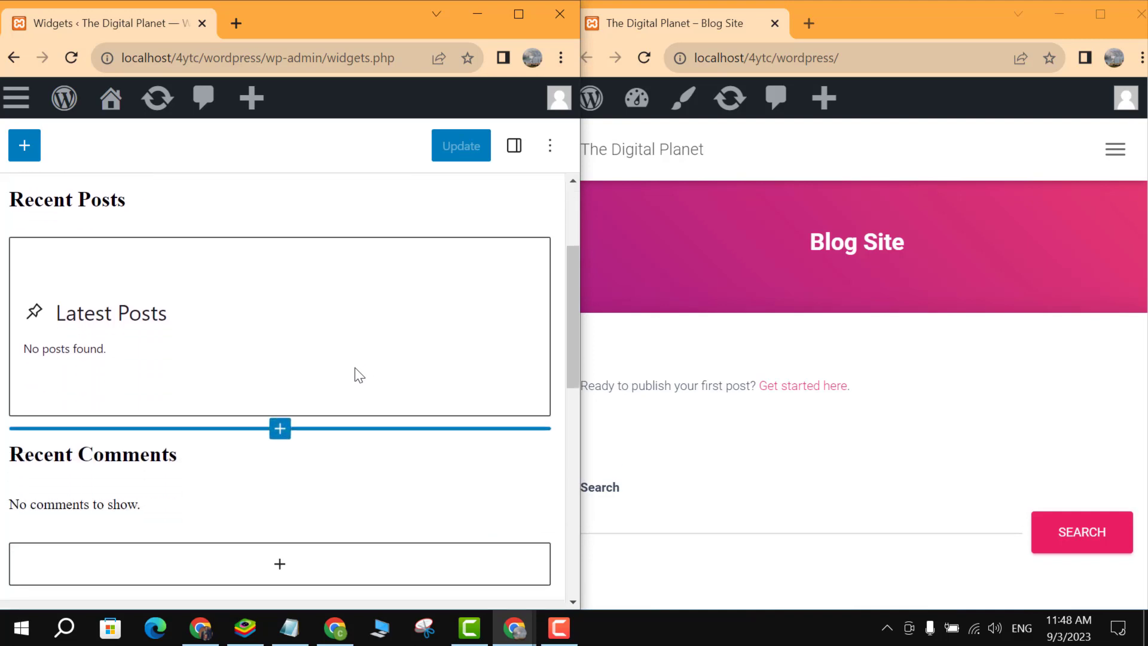
left_click_drag(836, 366, 841, 364)
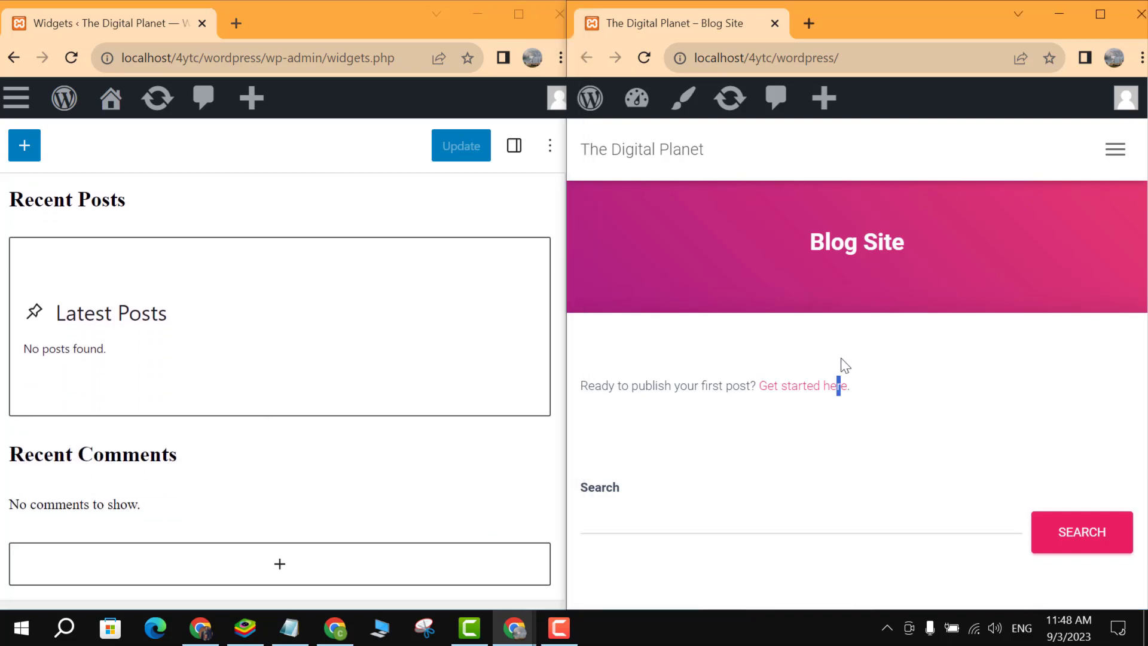
scroll(860, 363, "down", 1)
left_click(881, 376)
scroll(882, 380, "down", 1)
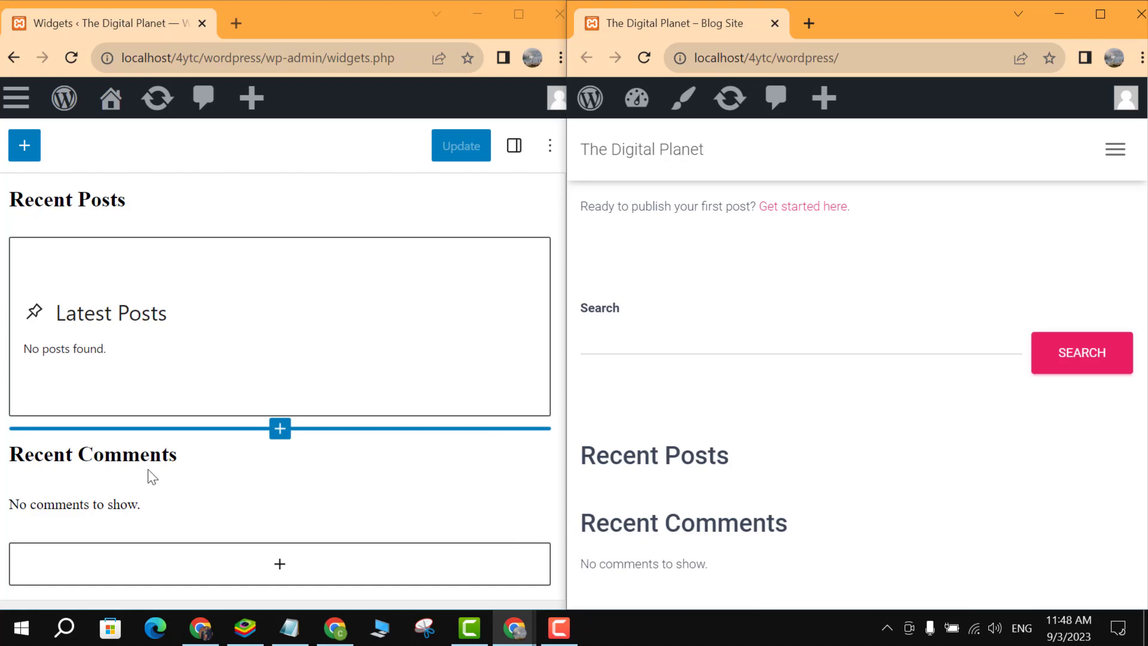
scroll(410, 474, "down", 5)
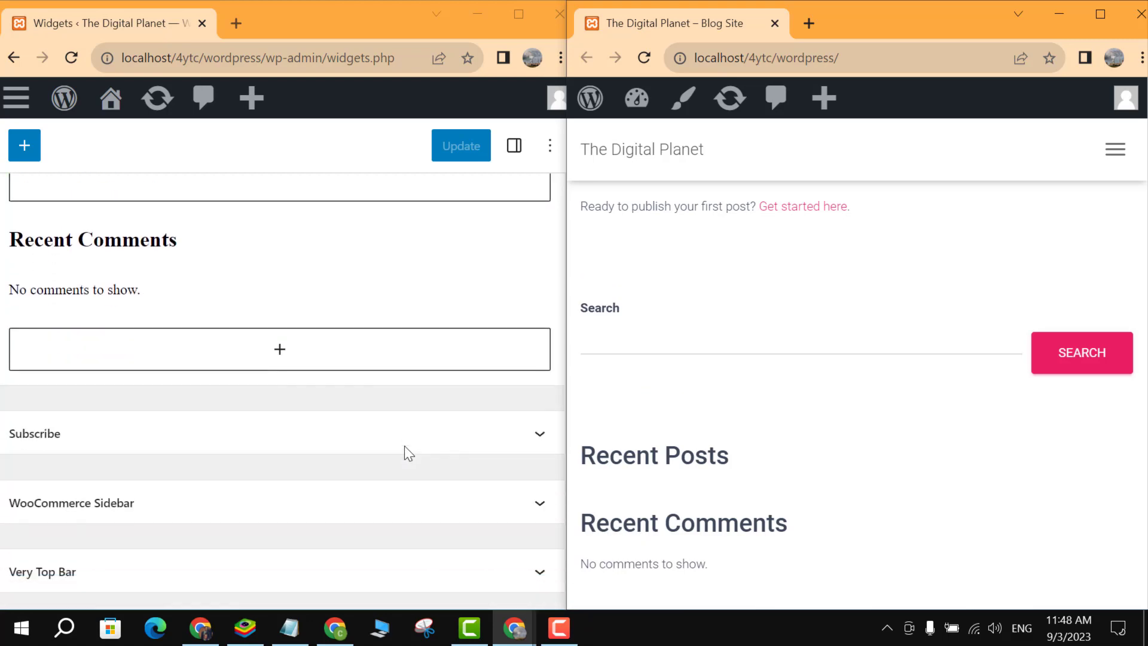
scroll(708, 519, "down", 3)
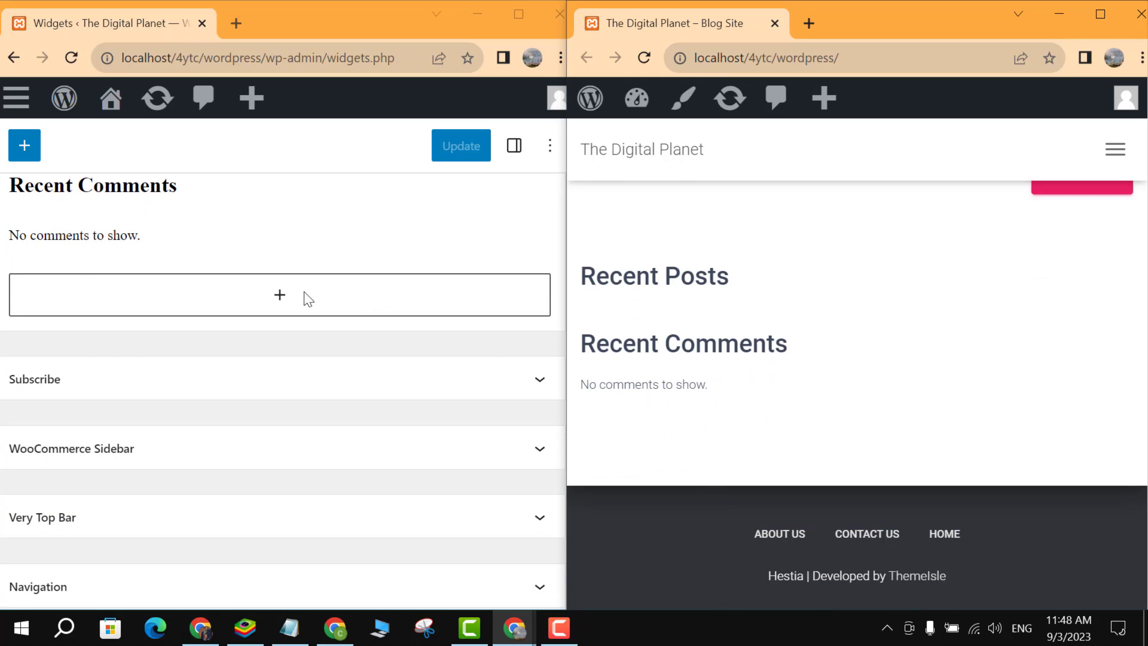
Add a Custom HTML block reading "We Will Place Here in NEXT VIDEO" below Recent Comments in the Sidebar and save the widgets
left_click(281, 301)
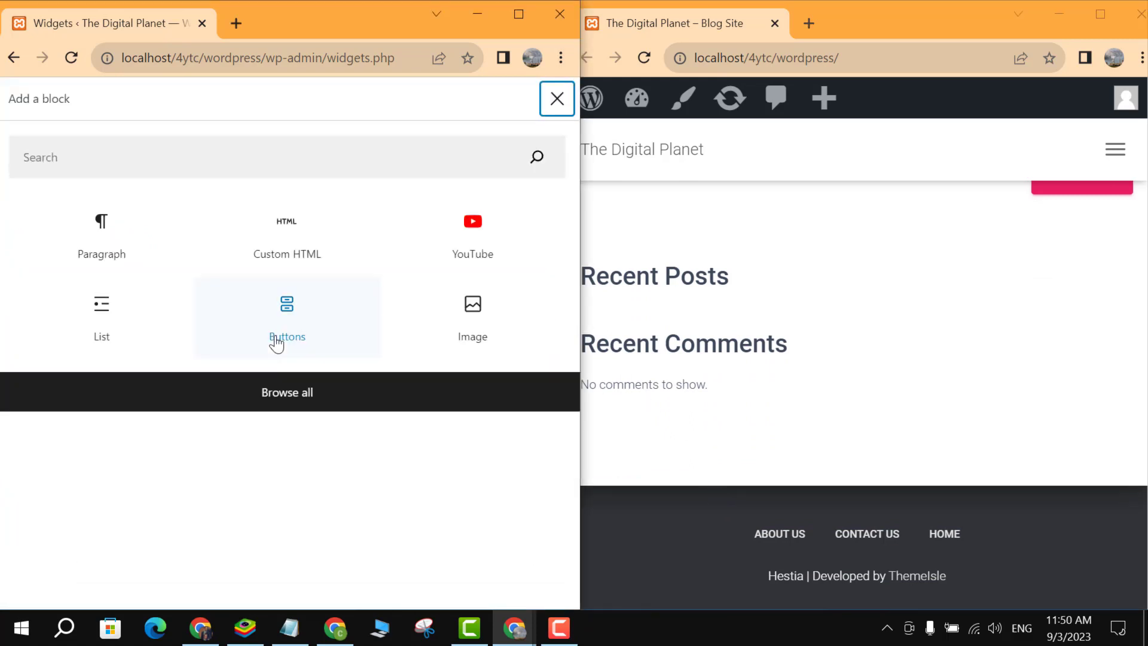
left_click(288, 261)
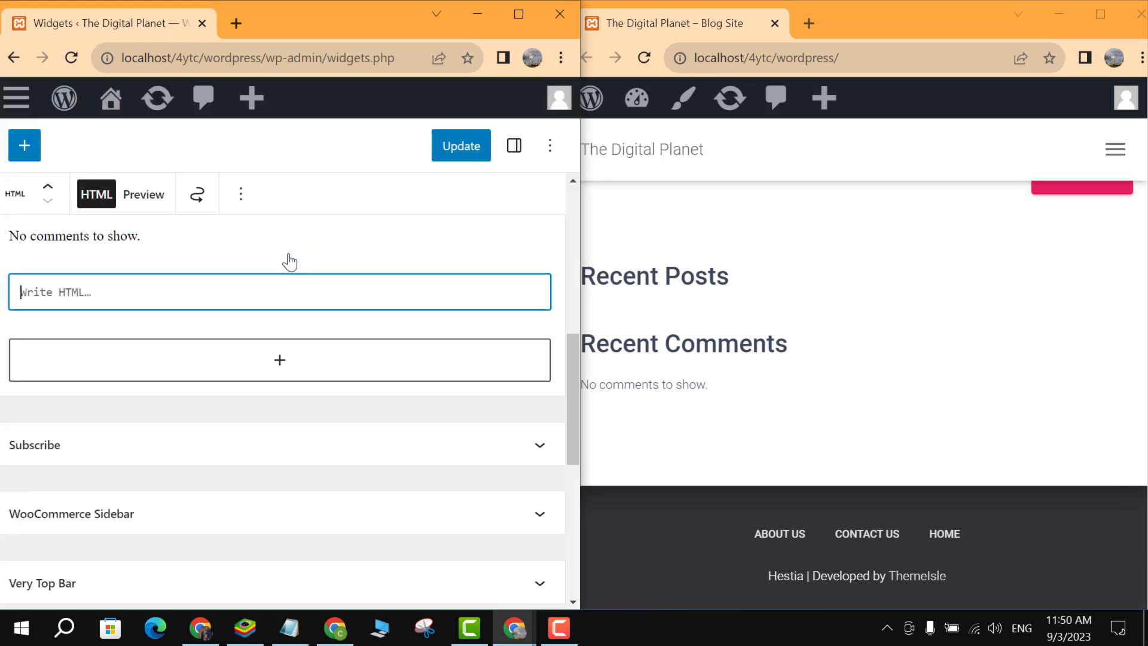
type("We Will Place Here in NEXT VIDEO")
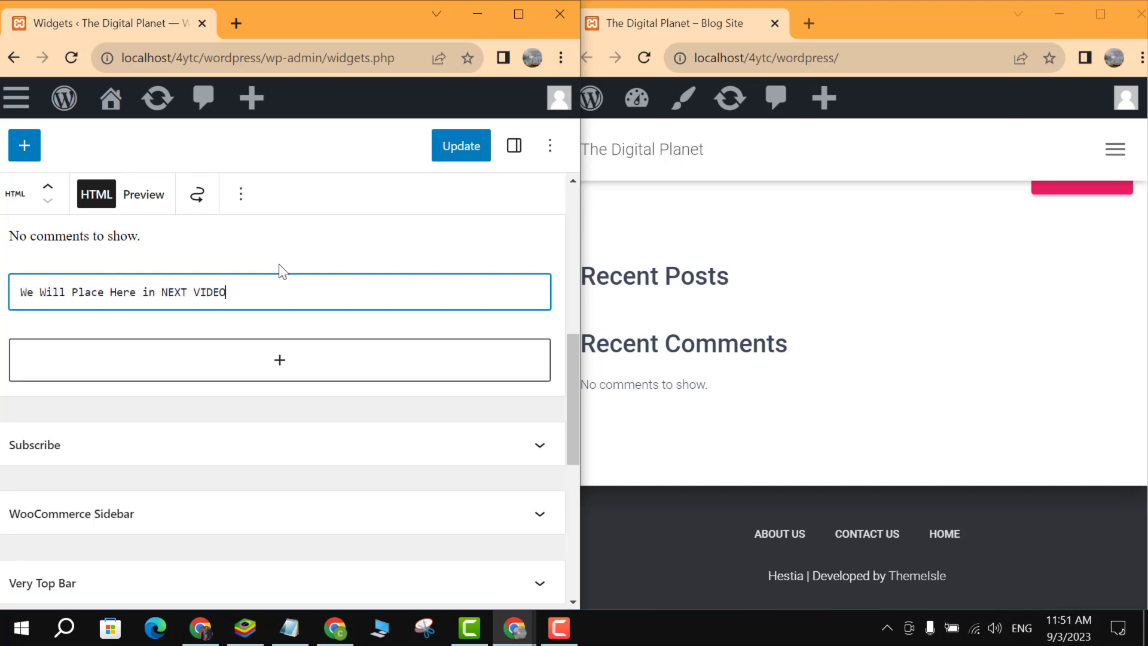
left_click(449, 154)
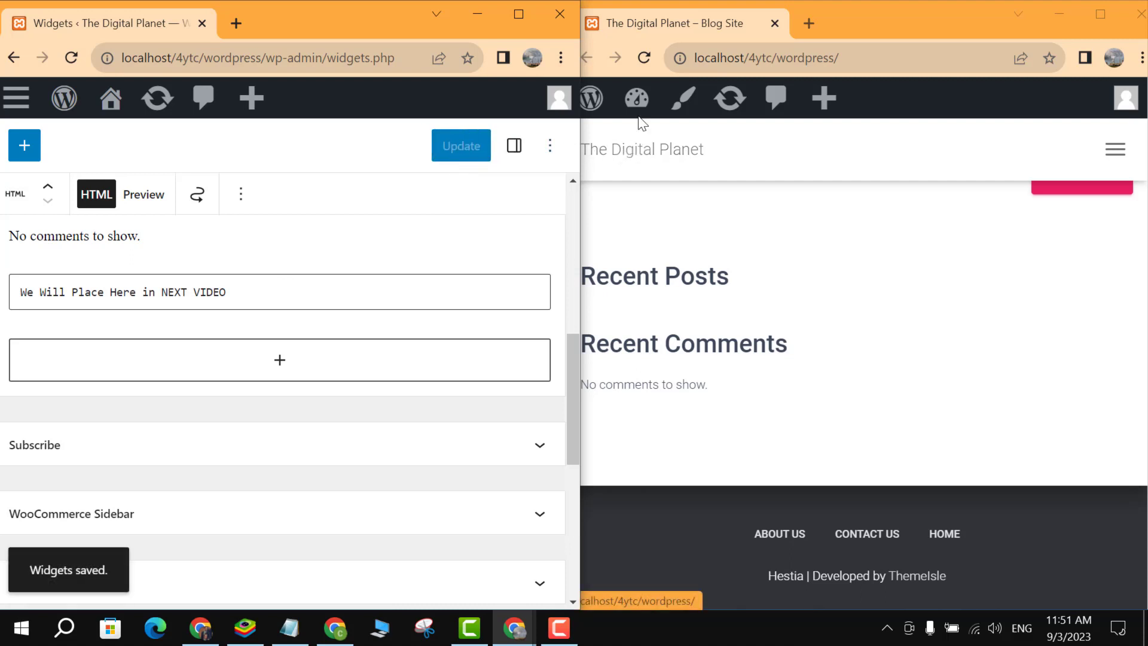
Reload the blog's front page and check the custom text below Recent Comments
left_click(643, 65)
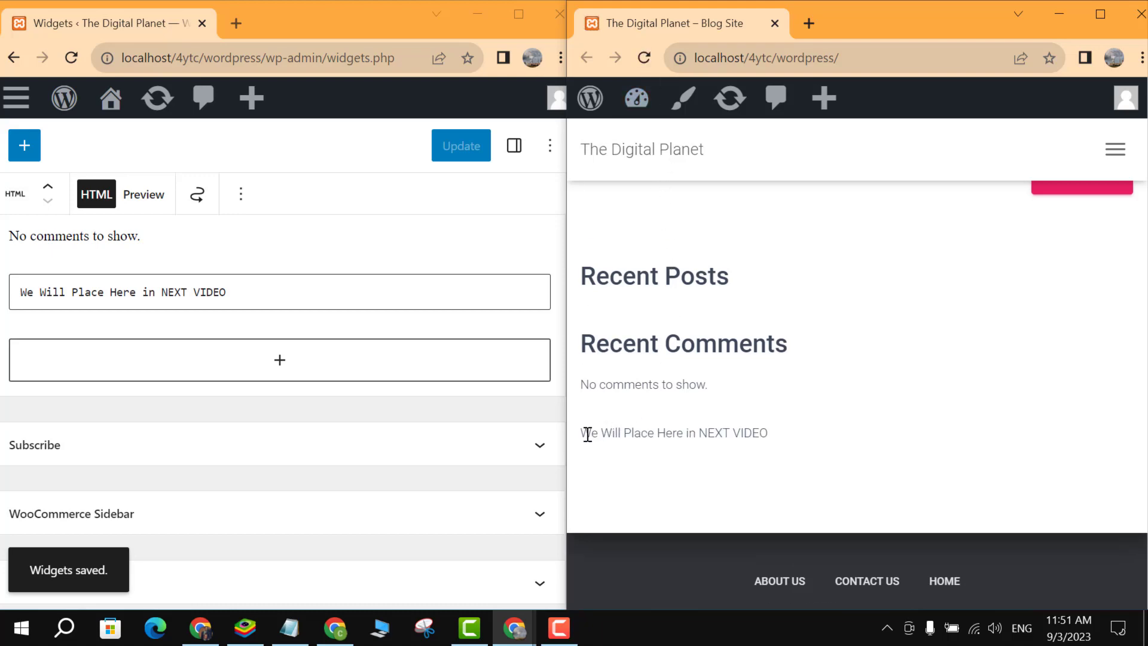
left_click_drag(581, 432, 769, 432)
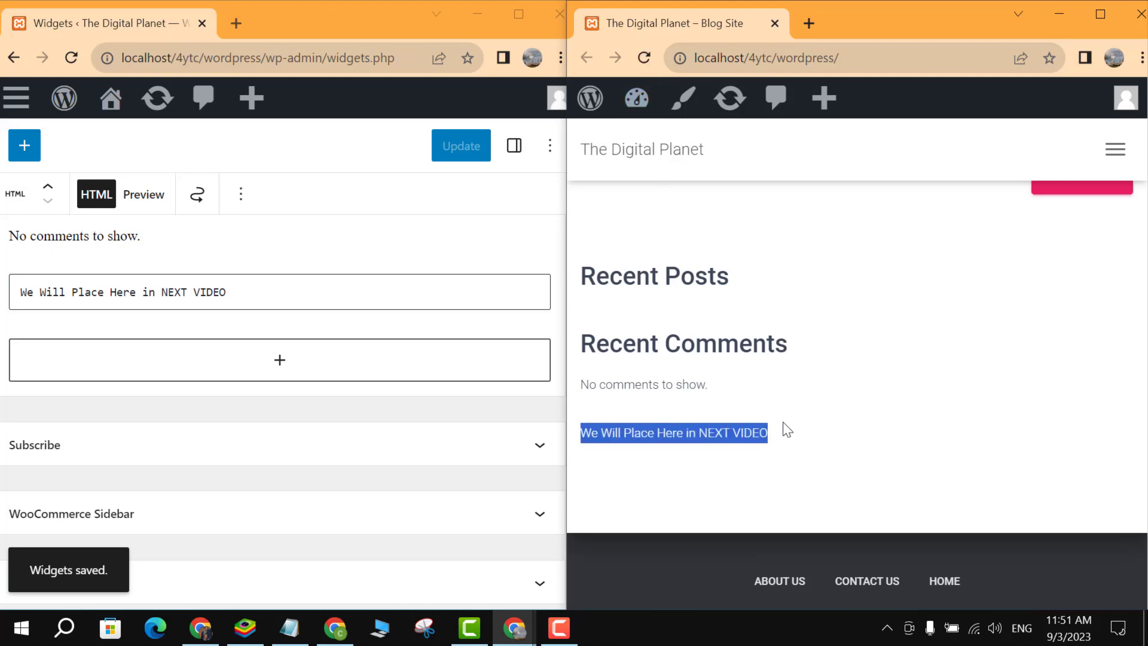
left_click(789, 428)
scroll(810, 404, "up", 5)
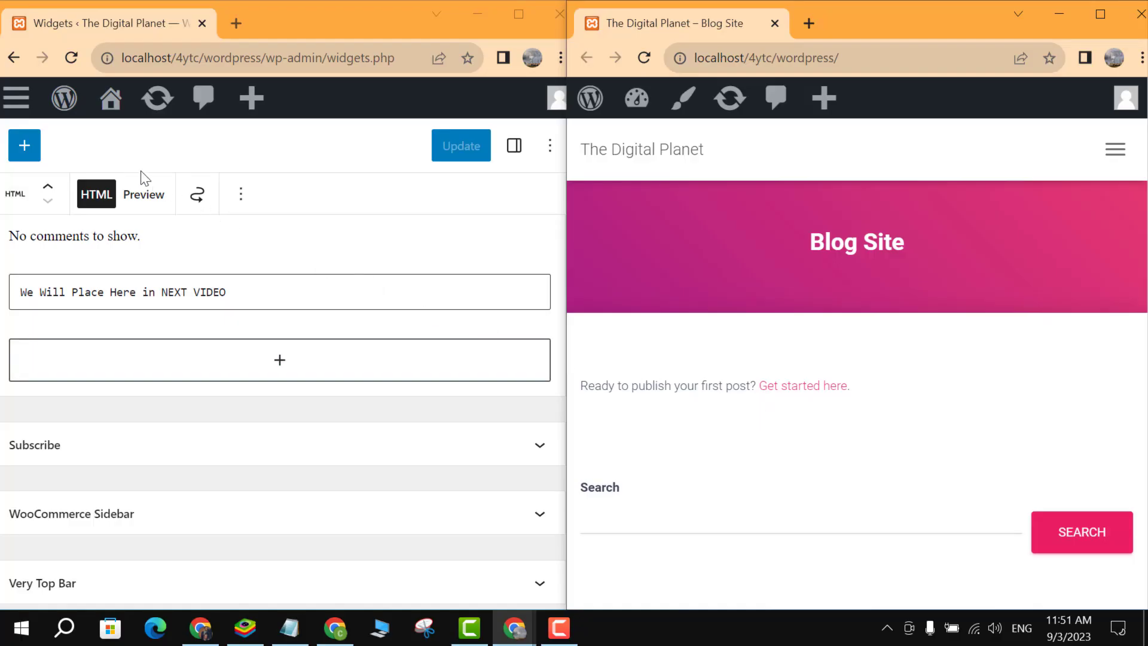
Move the "Hello world!" draft to the trash from the list of all posts
left_click(24, 109)
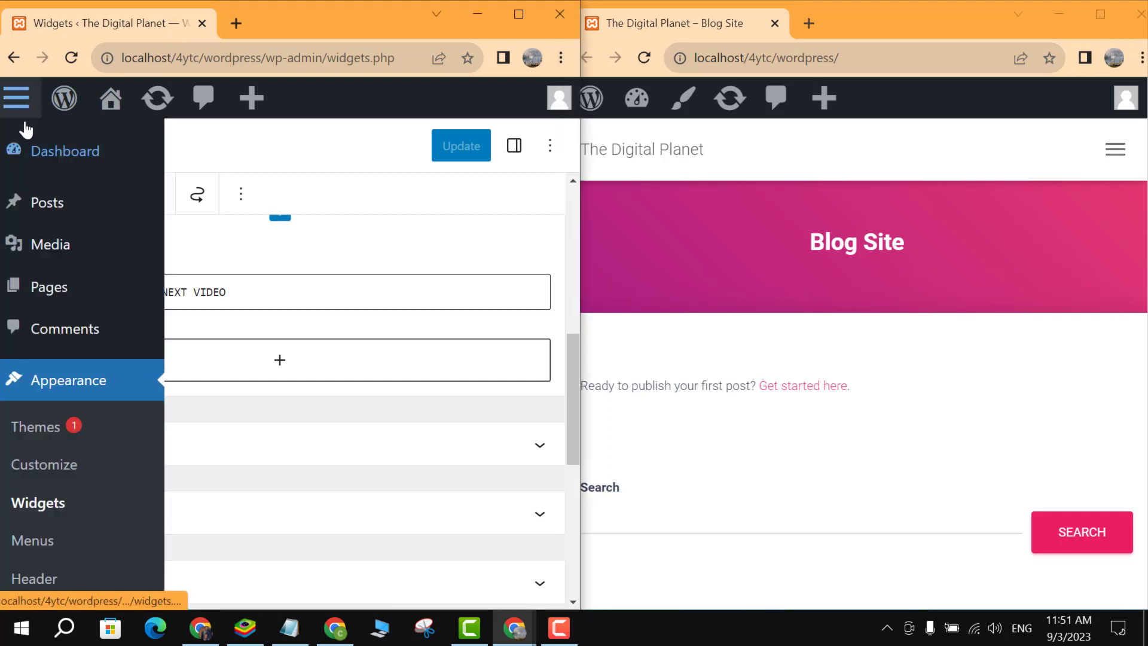
left_click(36, 207)
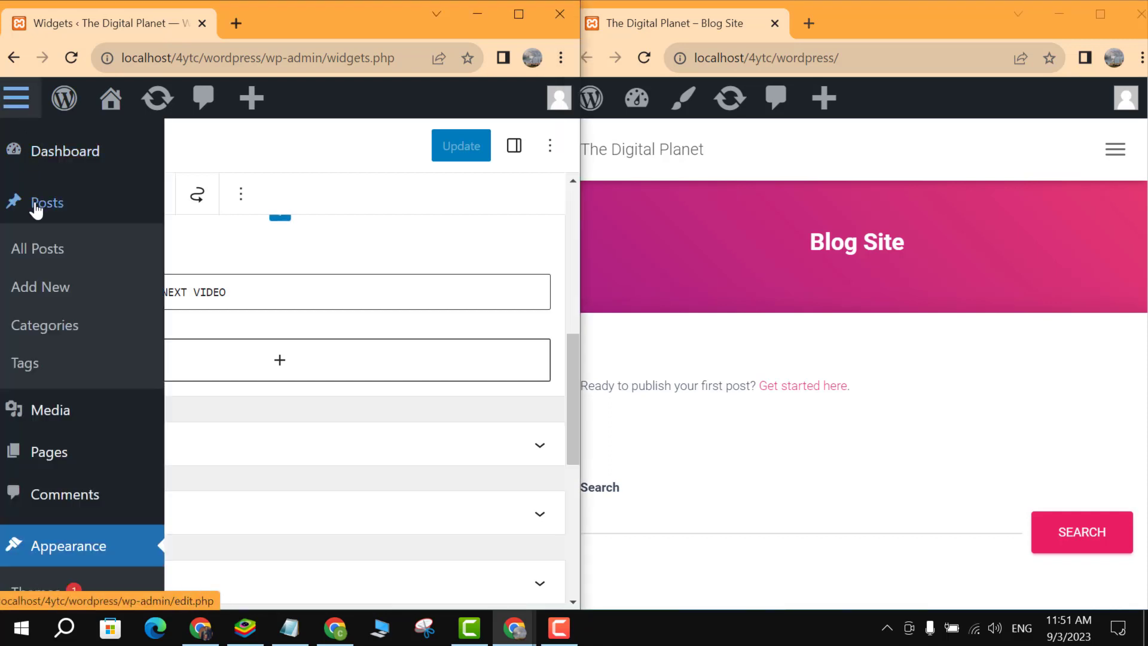
left_click(33, 260)
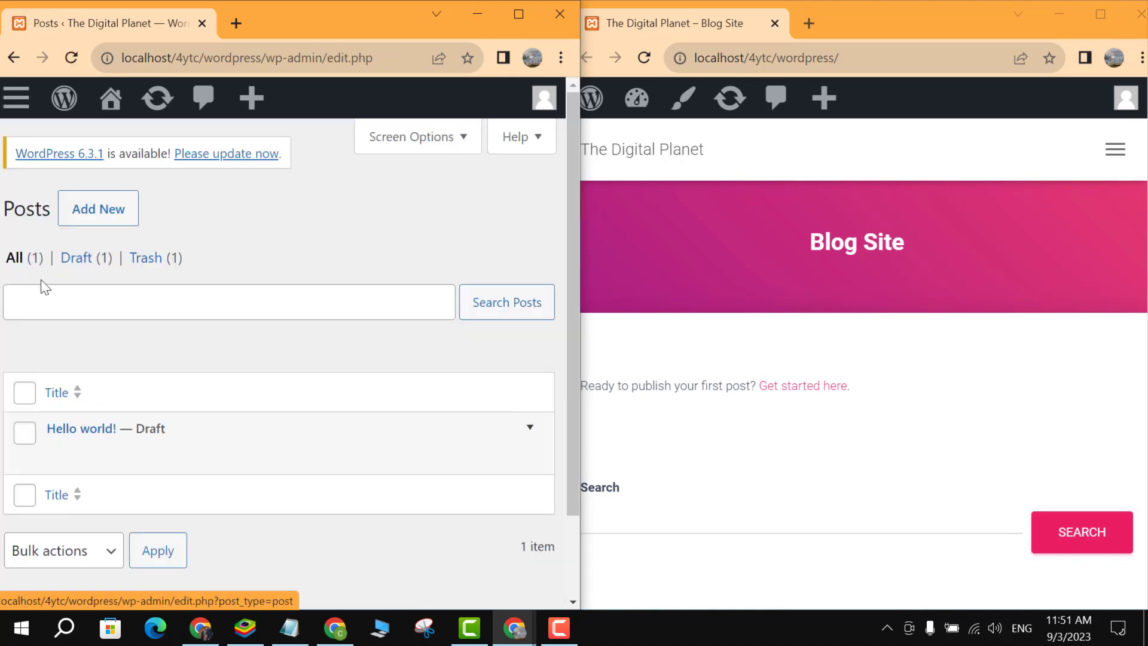
left_click(25, 432)
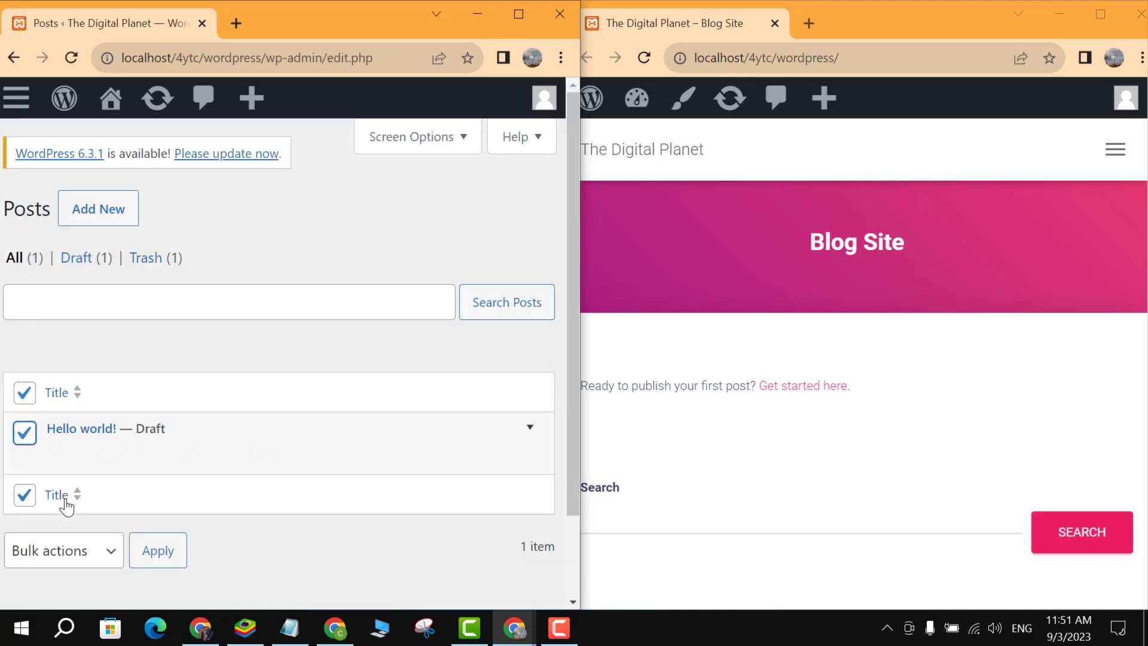
left_click(101, 553)
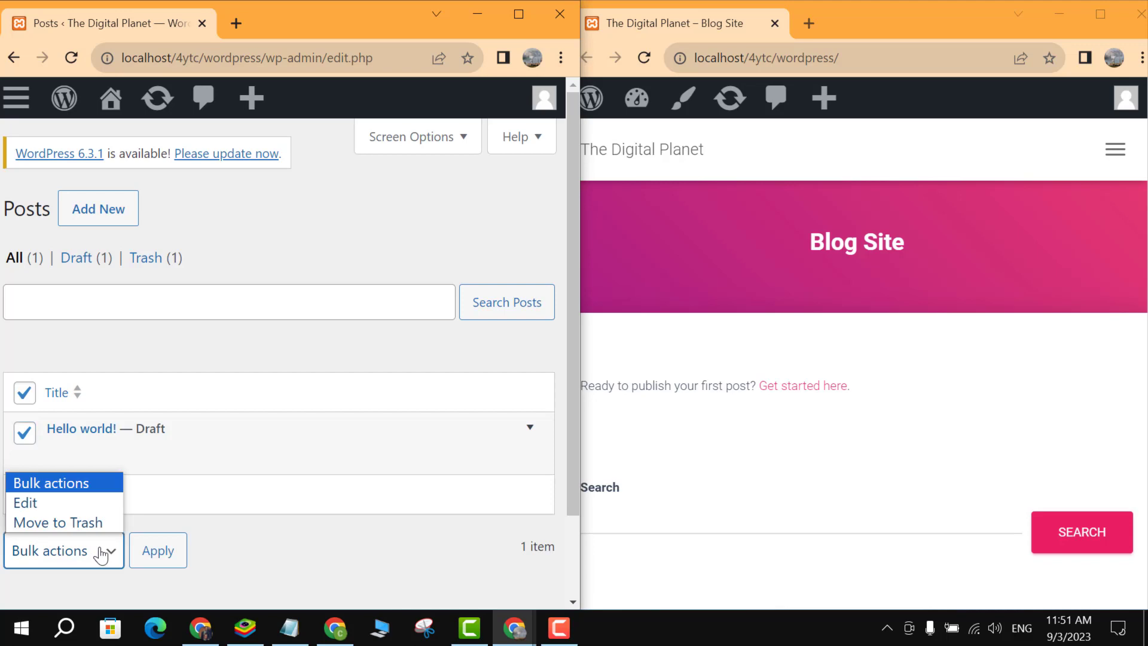
left_click(53, 522)
left_click(148, 566)
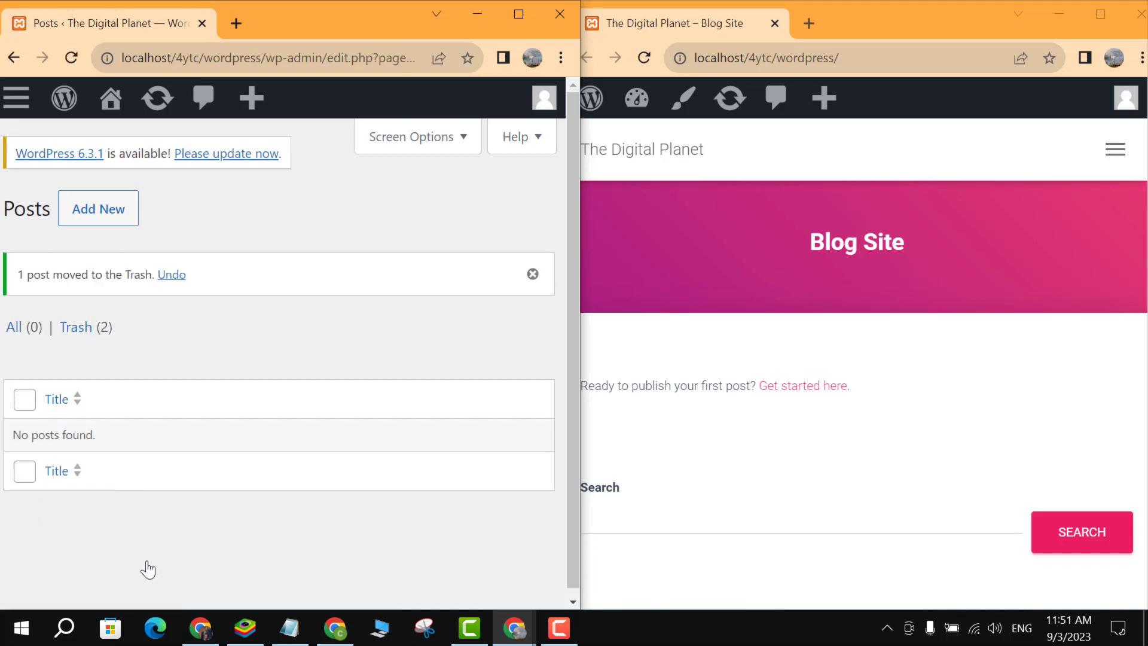
Start a new post and copy the title part "How to Get Free Hosting and Domain for Your Website" from the ChatGPT answer
left_click(80, 226)
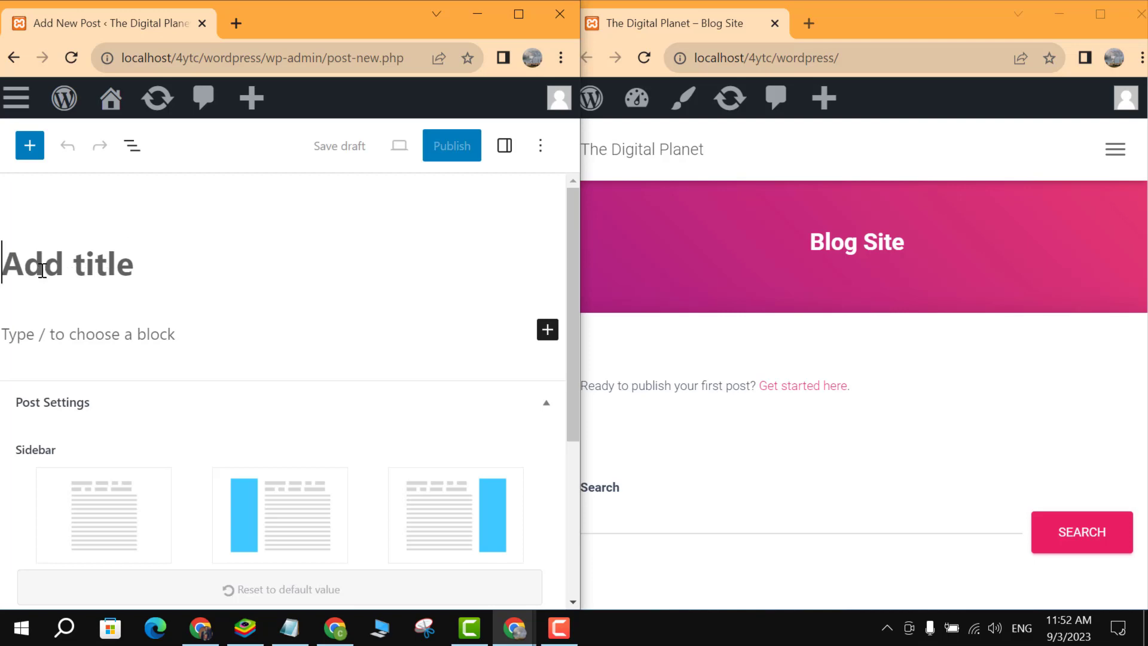
left_click(334, 626)
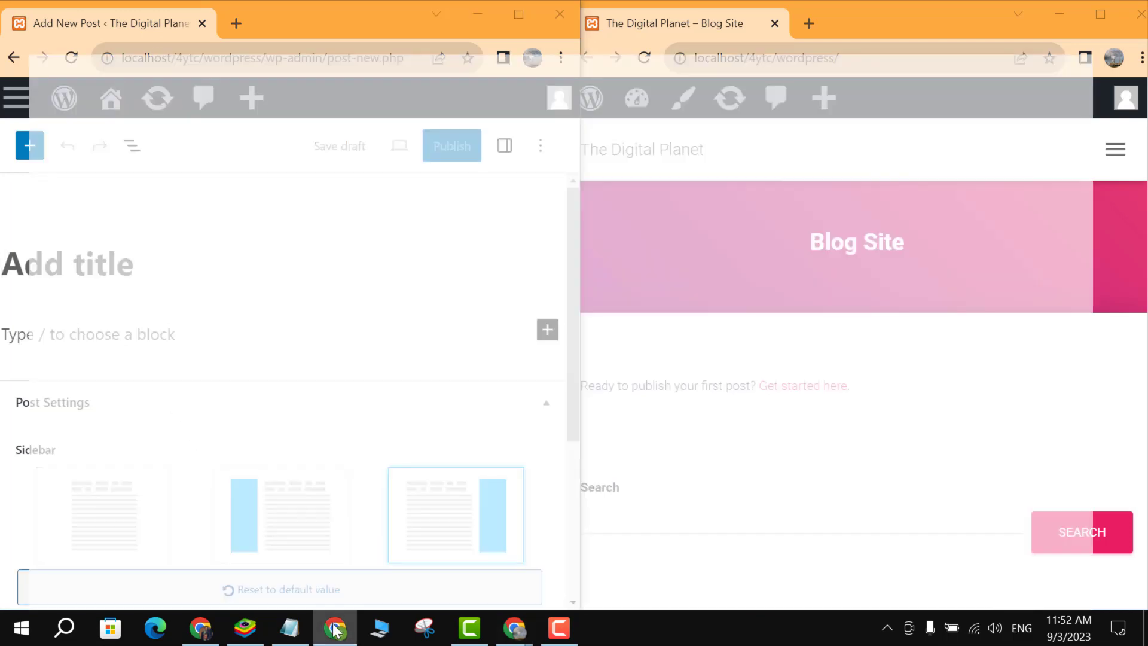
left_click_drag(622, 348, 949, 354)
key("ctrl+c")
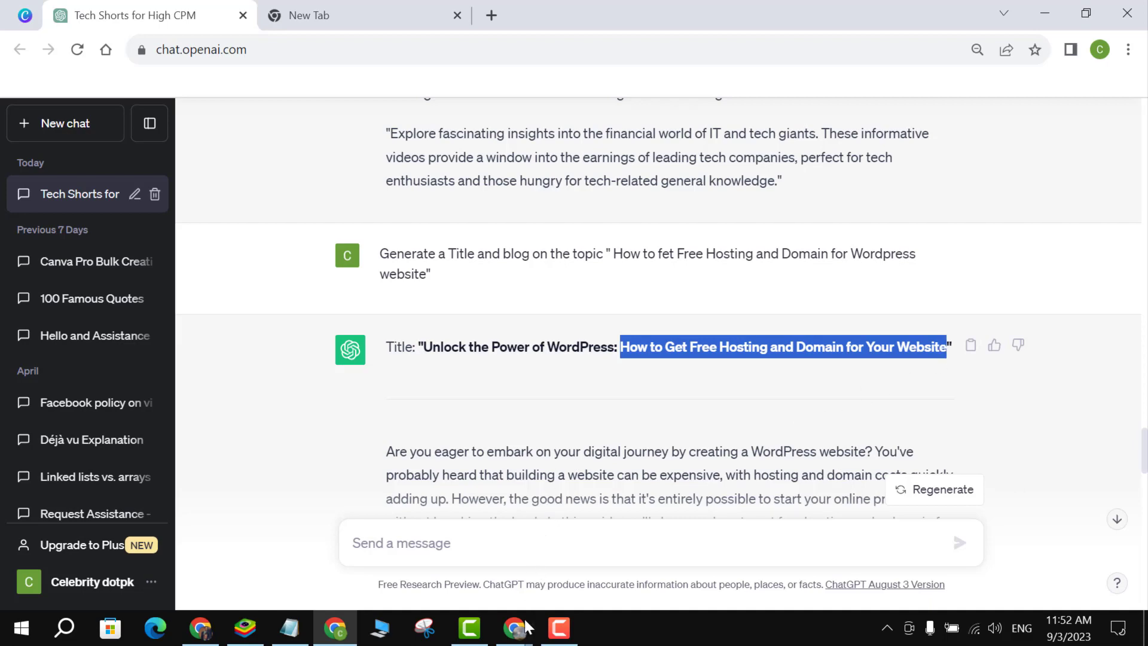
Return to the WordPress editor and paste the copied text as the new post's title
left_click(472, 556)
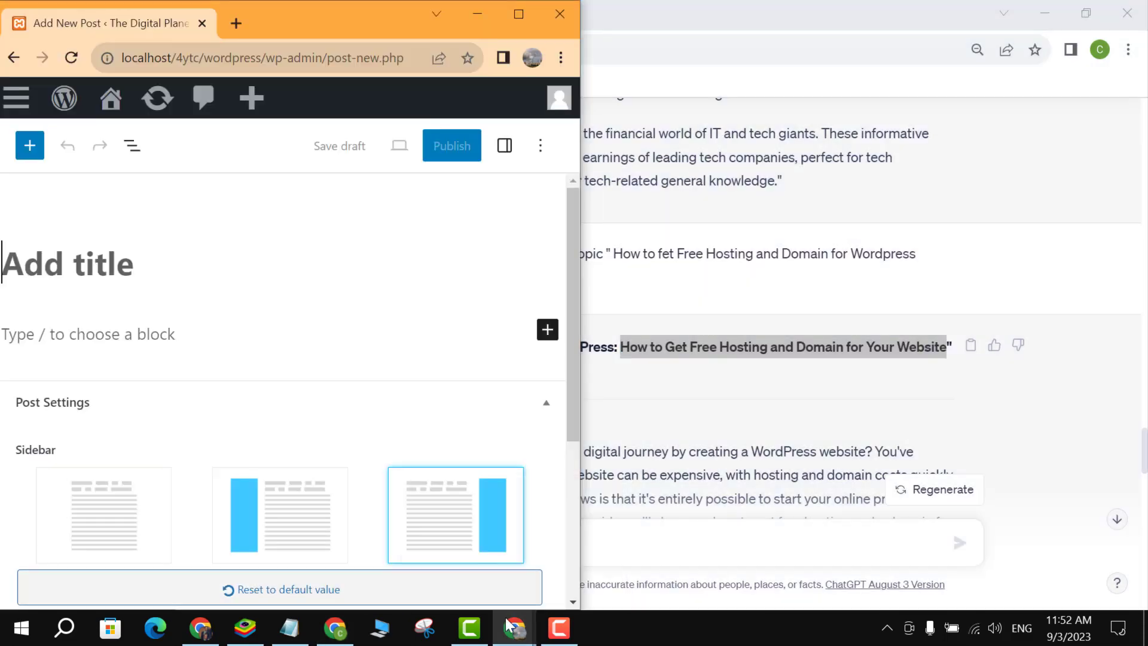
mouse_move(507, 626)
left_click(521, 541)
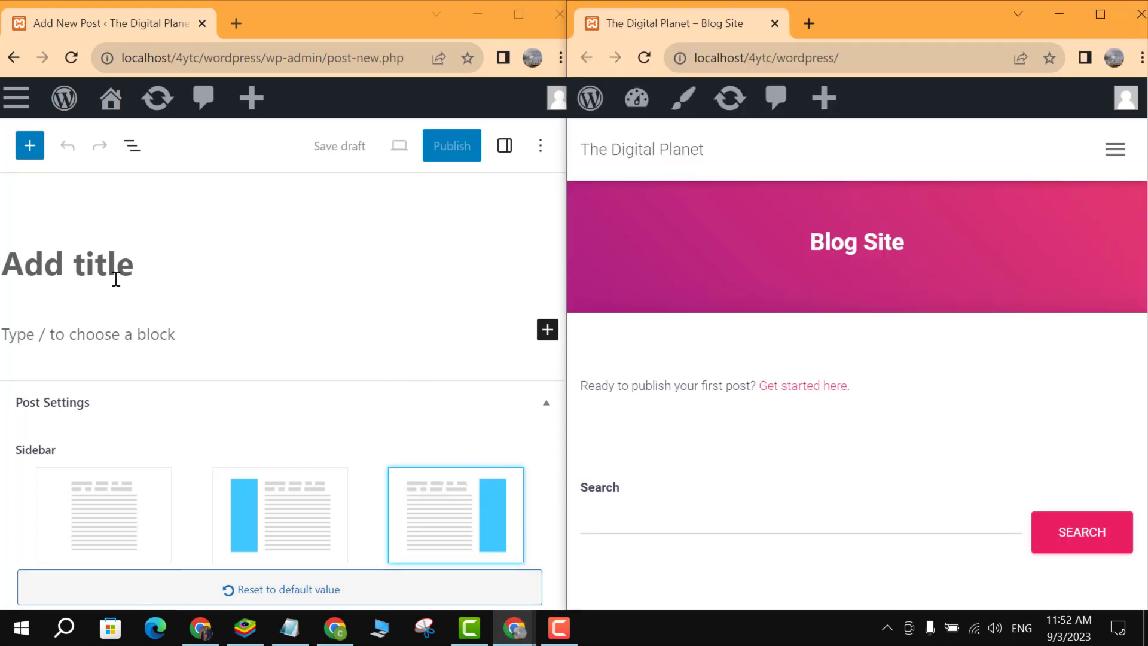
right_click(86, 271)
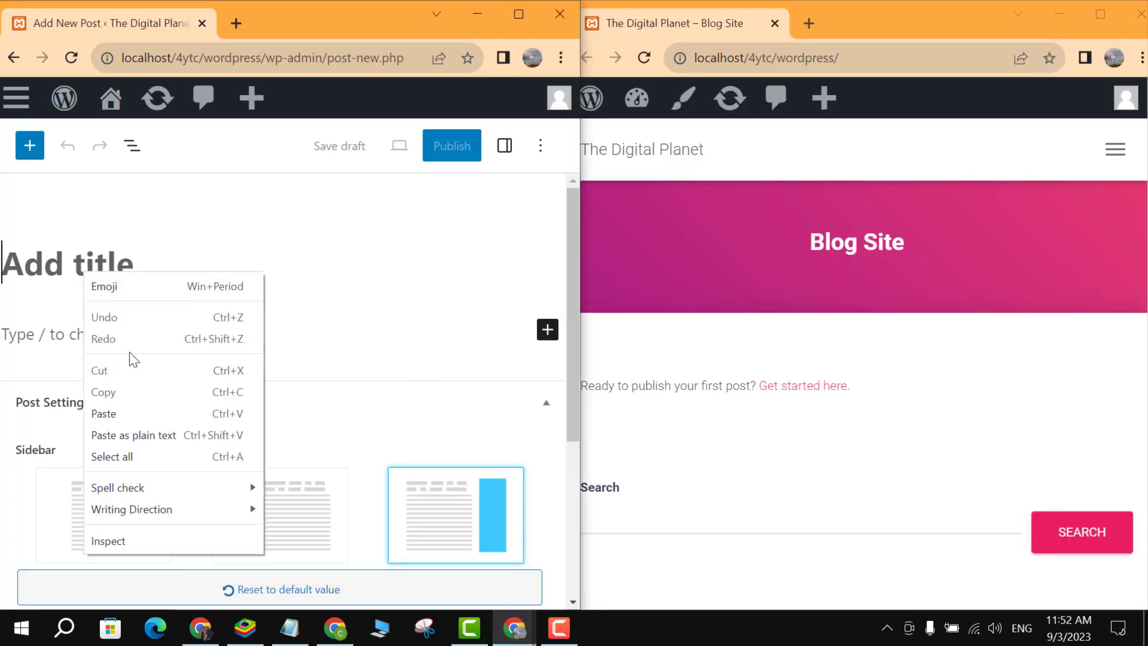
left_click(127, 414)
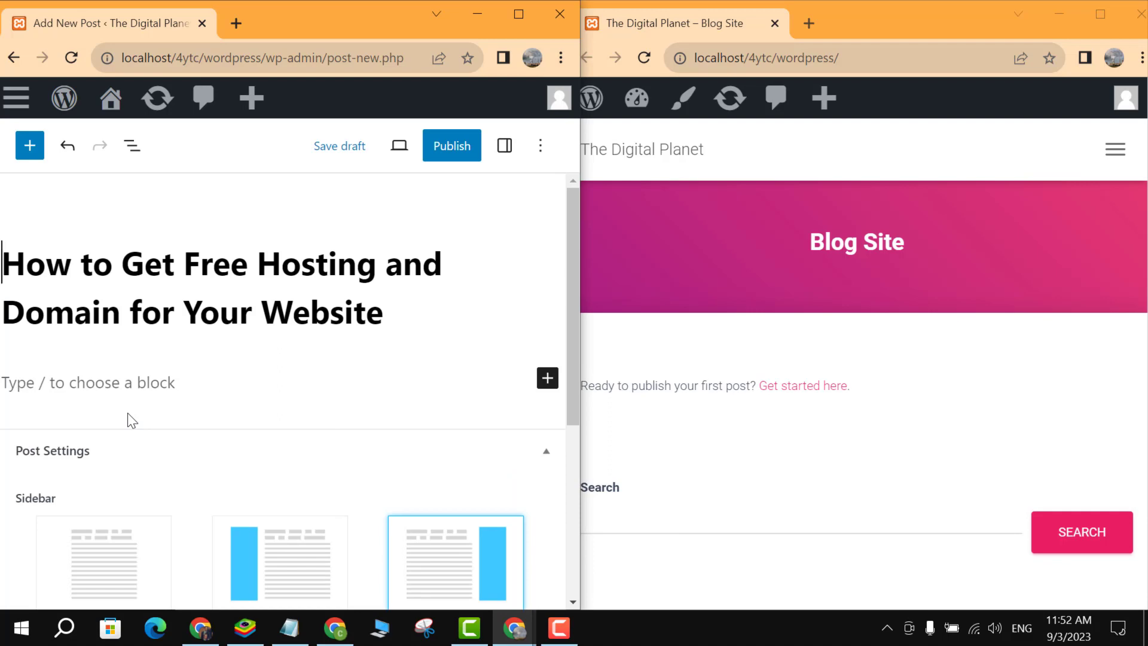
Switch to ChatGPT and copy the generated article from its opening paragraph through the end of the "In Conclusion" section
left_click(79, 382)
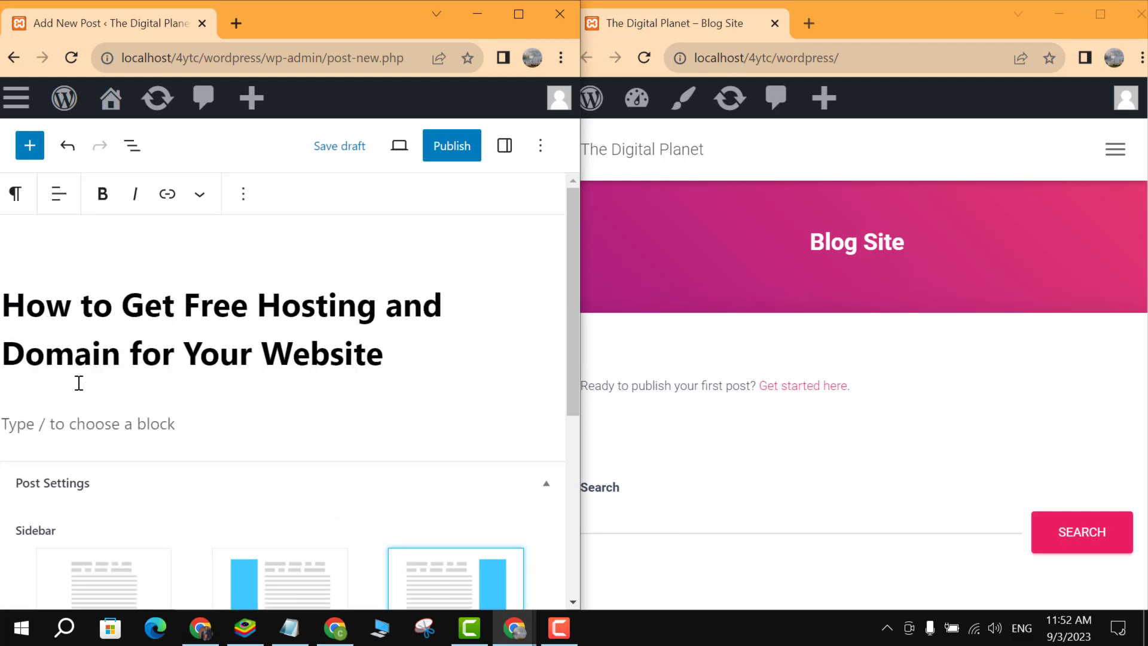
key("alt+Tab")
key("alt+Tab")
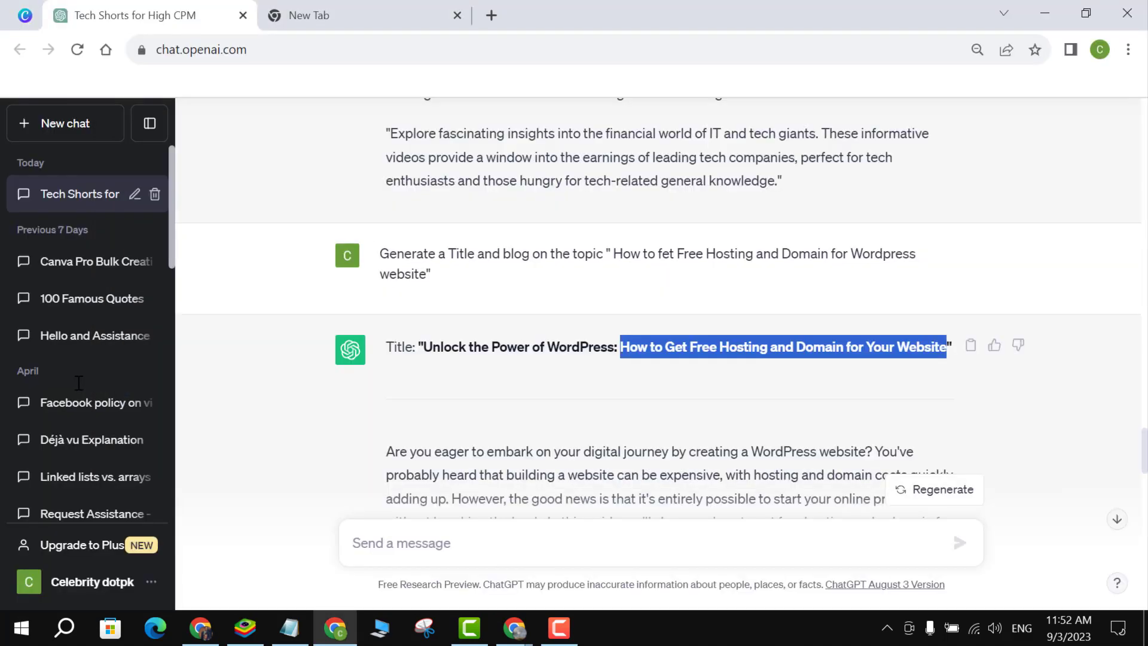
scroll(443, 414, "down", 3)
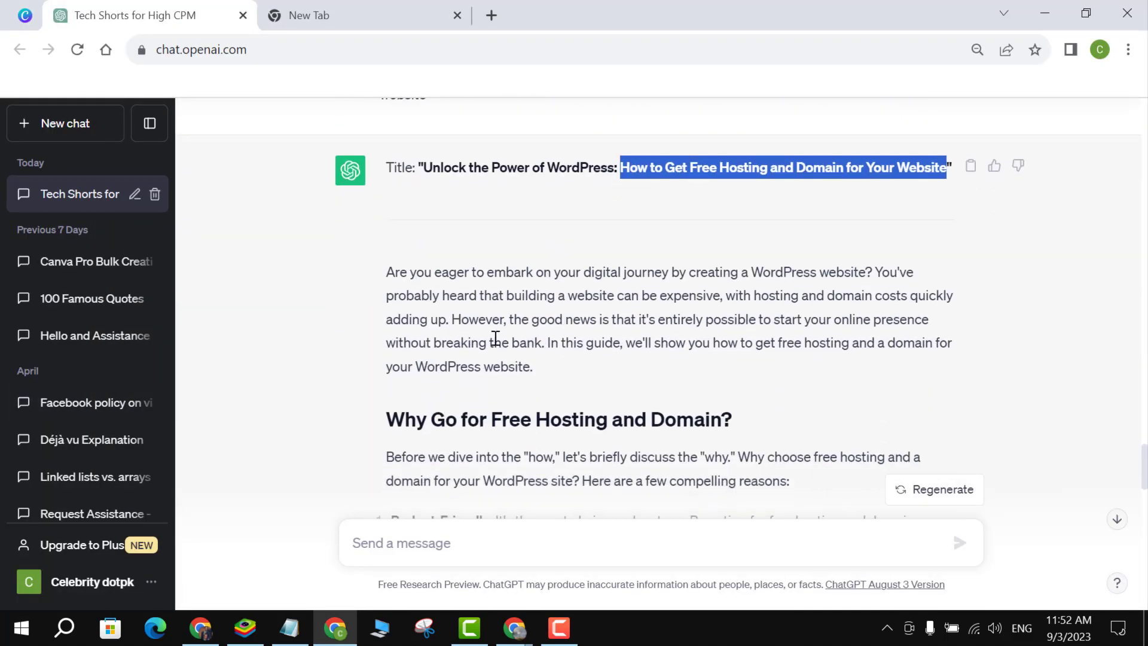
left_click_drag(385, 273, 709, 404)
scroll(613, 299, "down", 3)
scroll(612, 296, "down", 15)
right_click(578, 340)
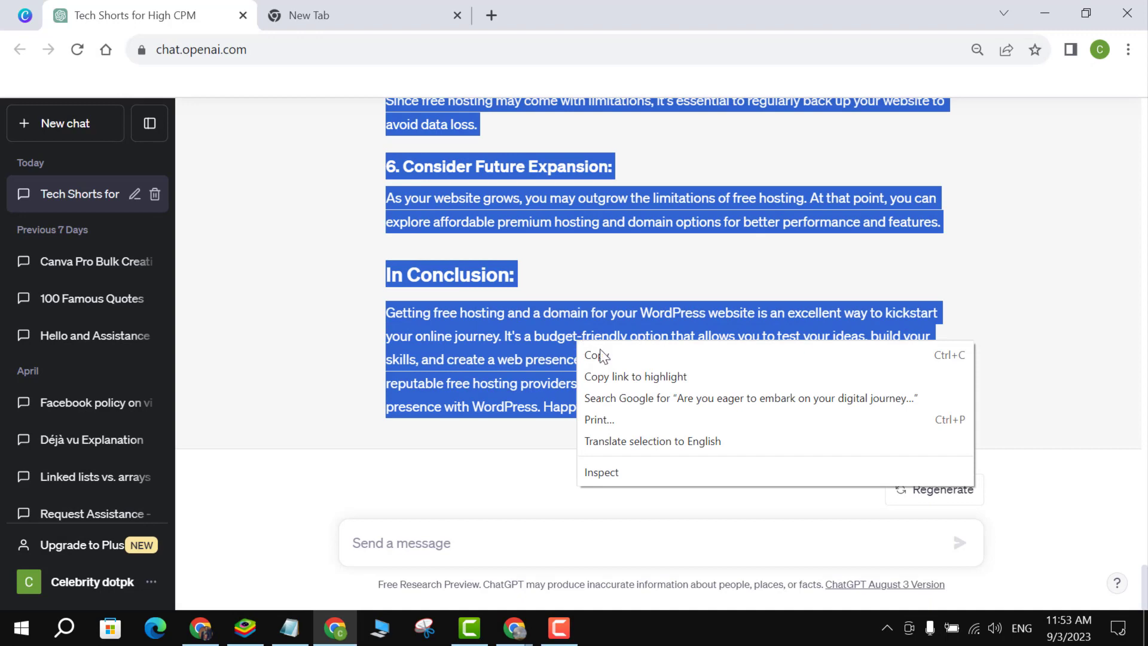
left_click(601, 356)
Switch back to the WordPress editor and paste the copied article as the post's body below the title
key("alt+Tab")
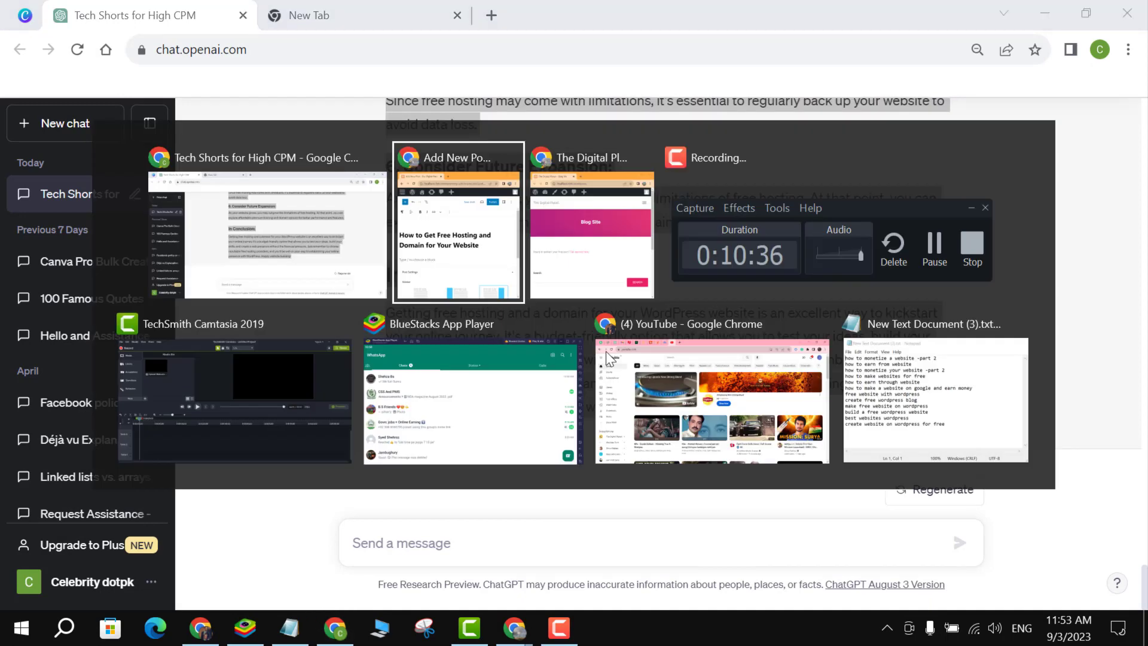
key("alt+Tab")
key("alt+Tab")
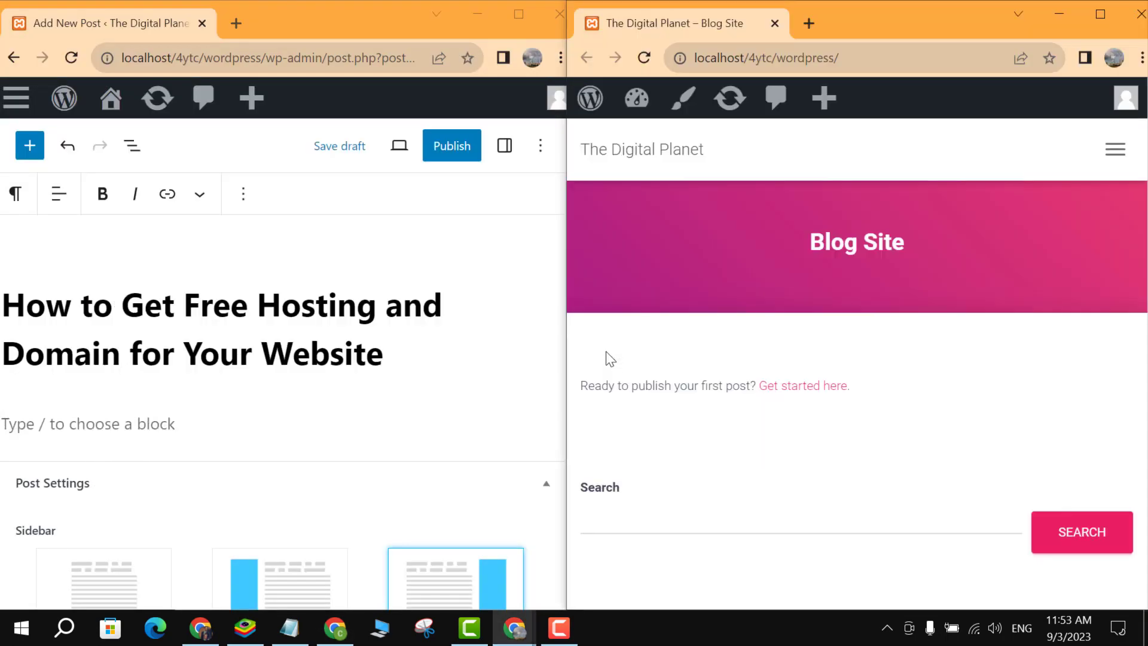
left_click(108, 429)
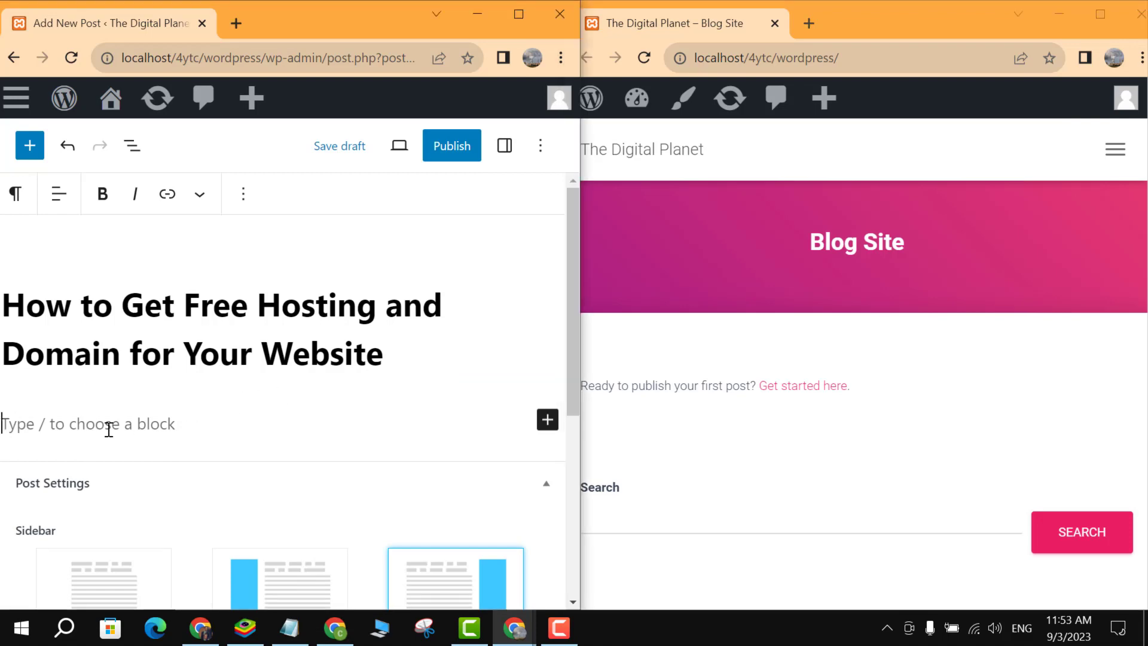
right_click(109, 429)
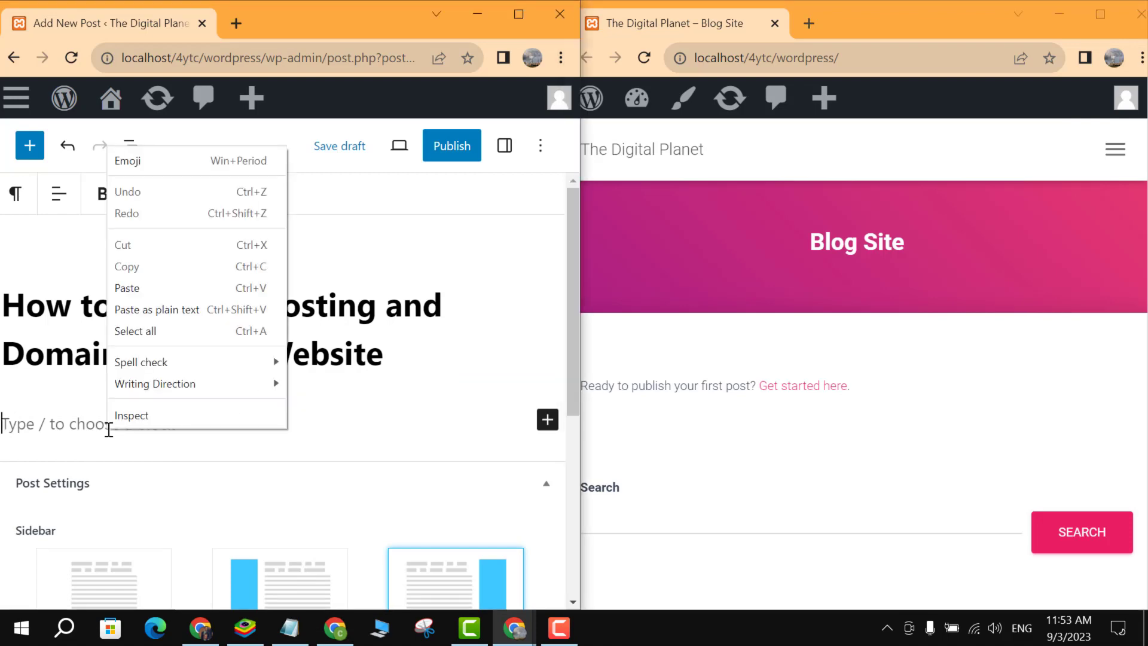
left_click(138, 288)
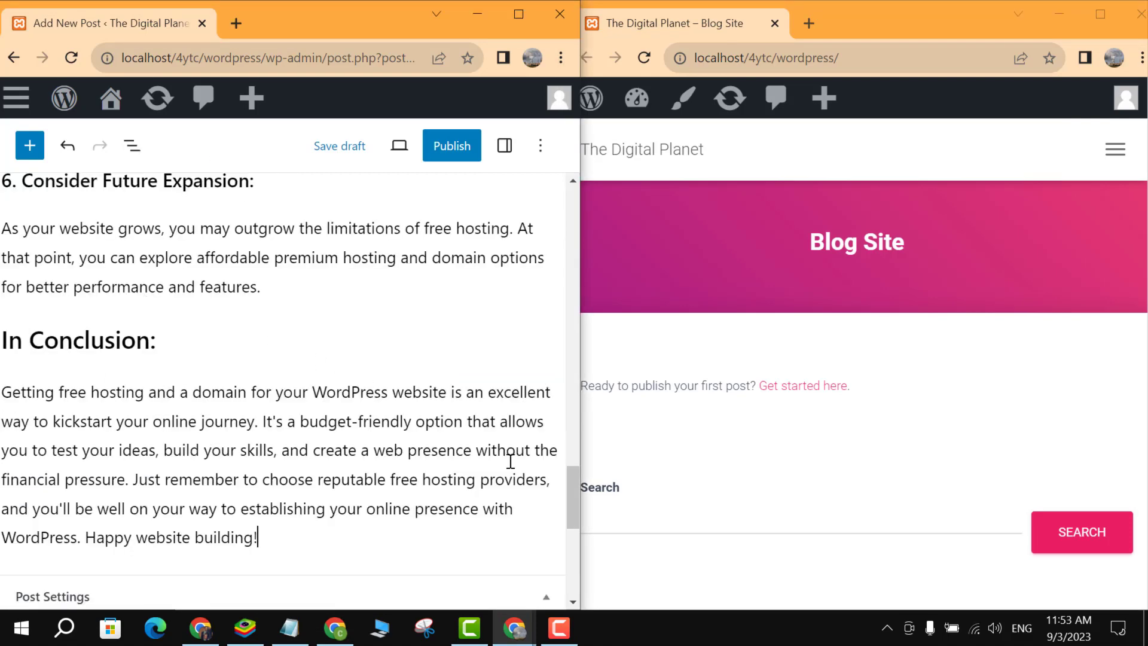
mouse_move(565, 488)
left_mouse_down()
mouse_move(583, 553)
mouse_move(582, 472)
left_mouse_up()
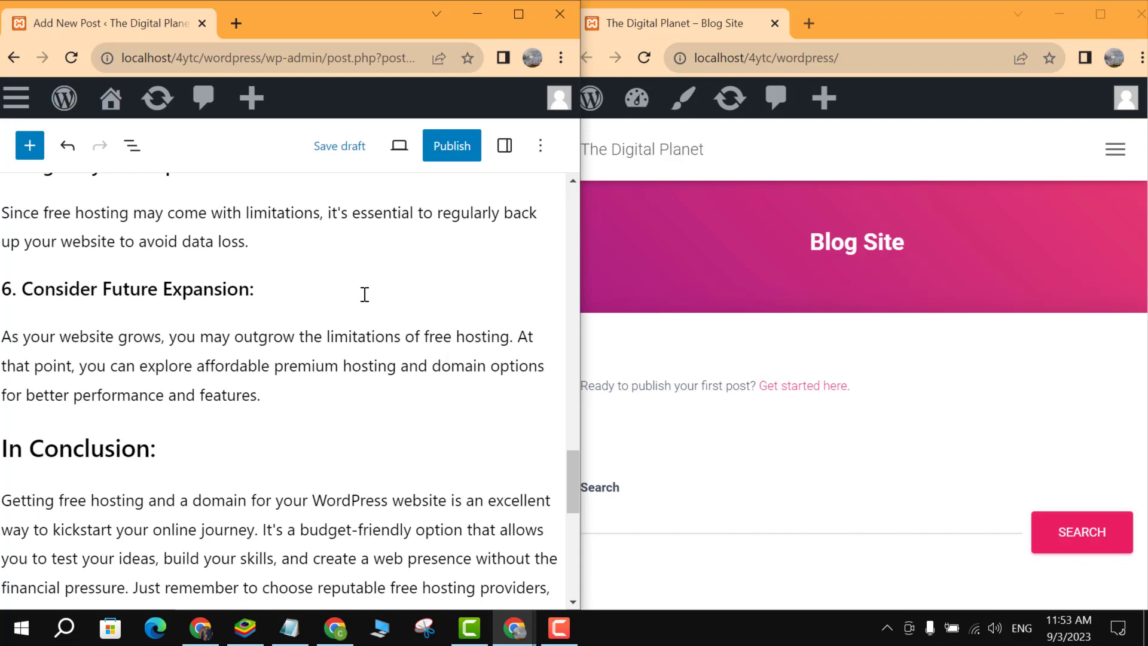
Upload "free hosting doamin.png" from the Pictures folder and set it as the post's featured image
left_click(504, 146)
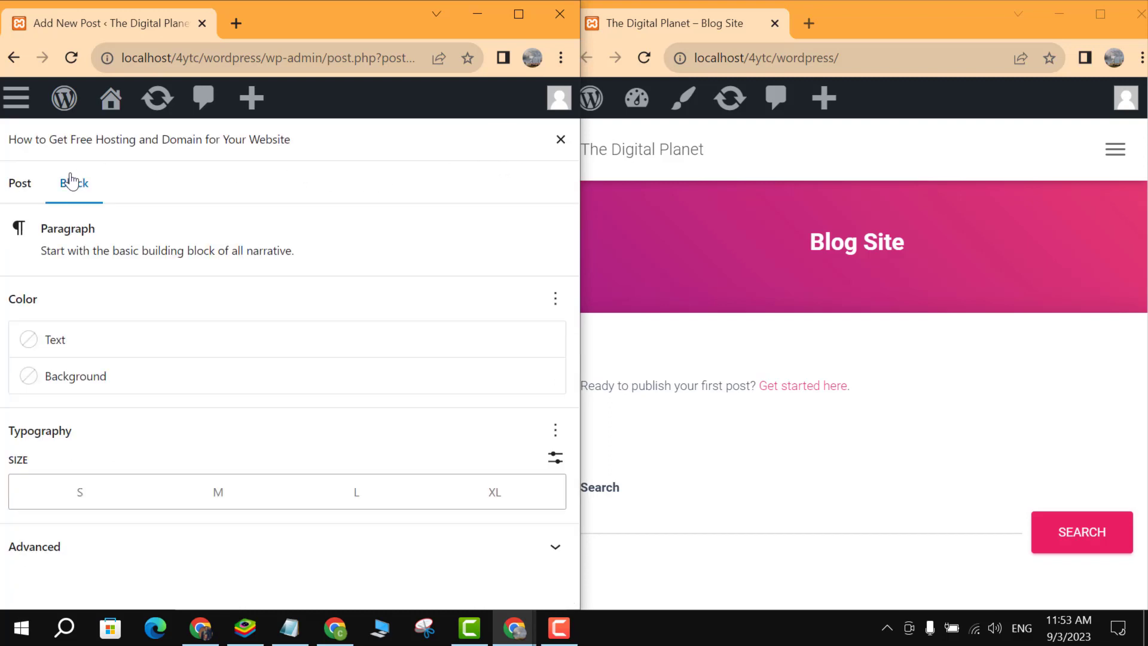
left_click(27, 185)
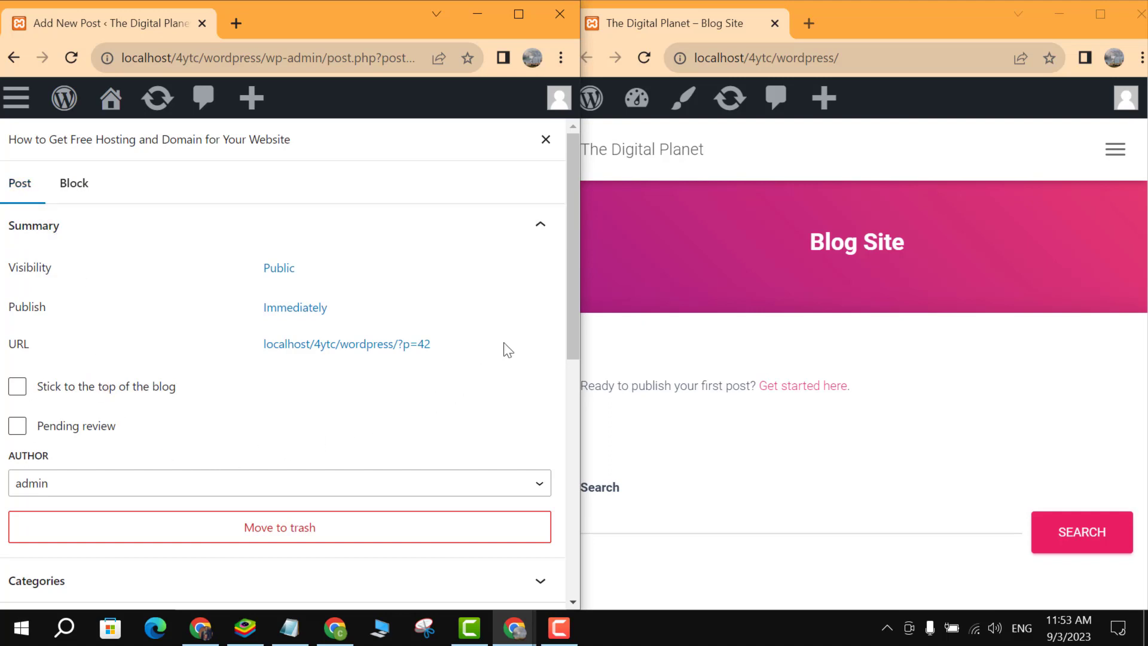
left_click_drag(573, 281, 564, 448)
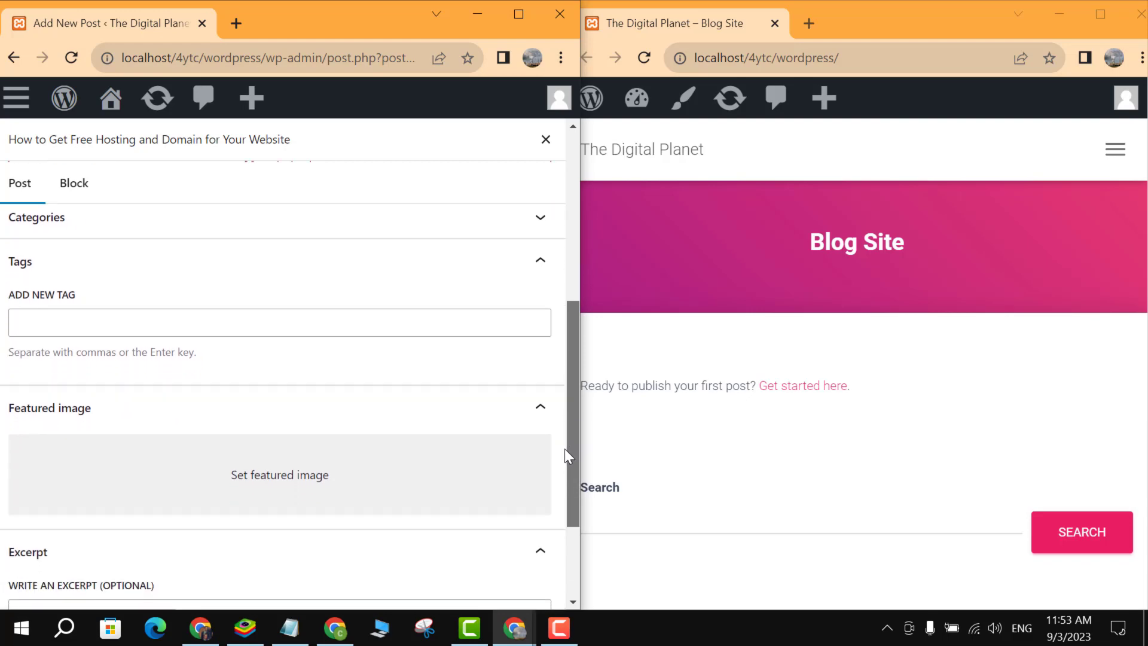
left_click(260, 487)
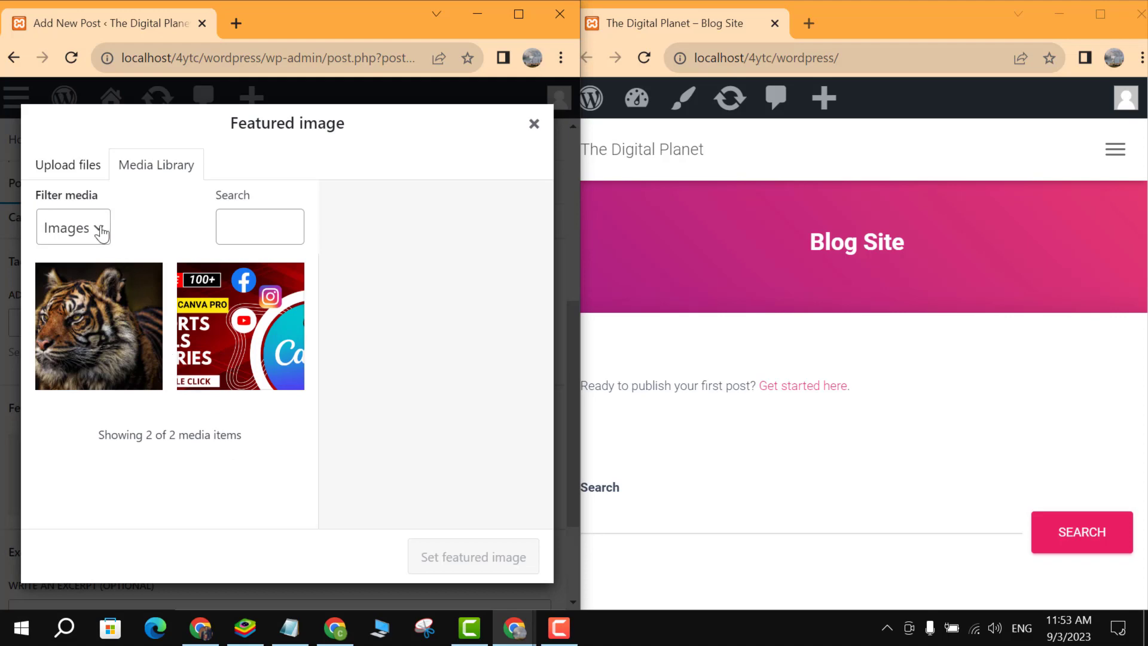
left_click(62, 170)
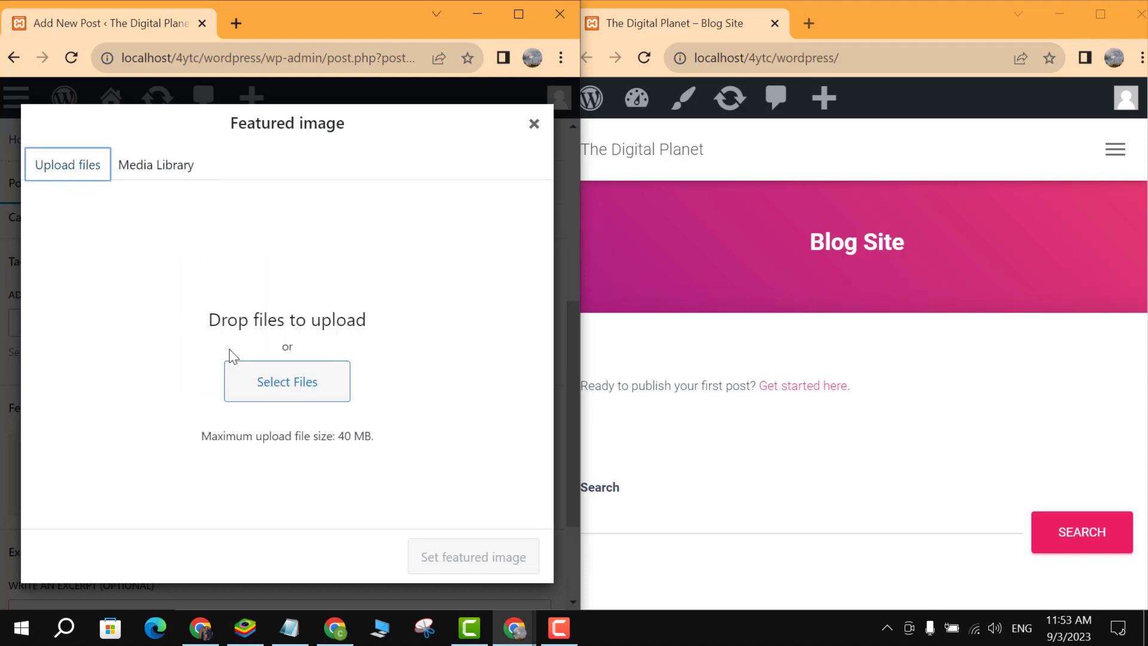
left_click(270, 381)
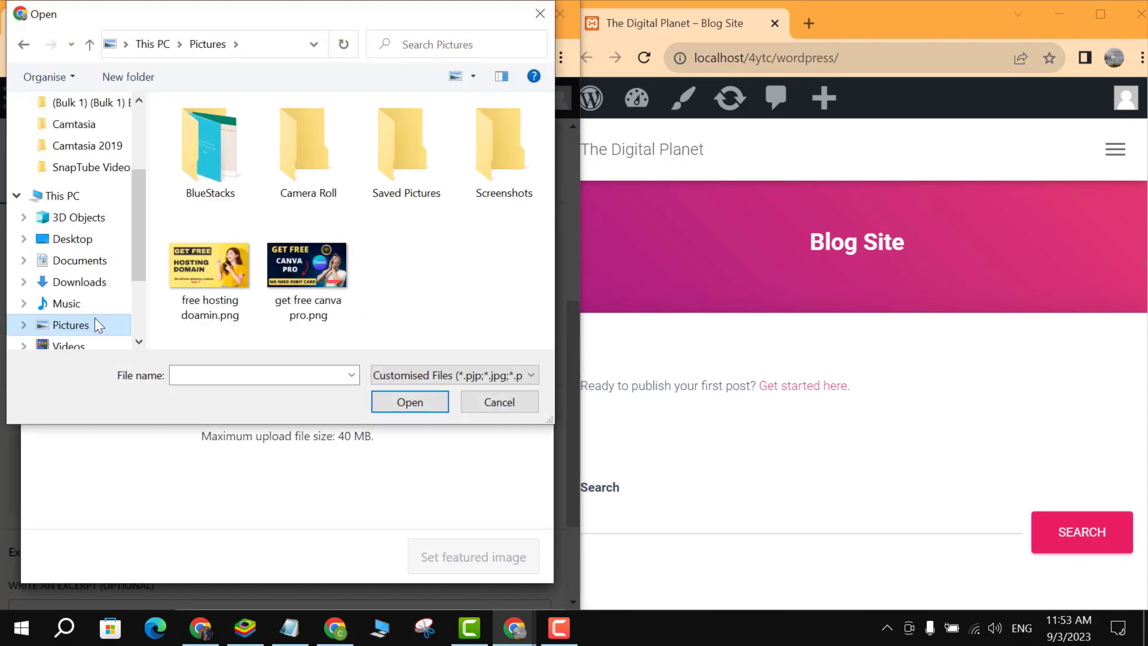
left_click(203, 287)
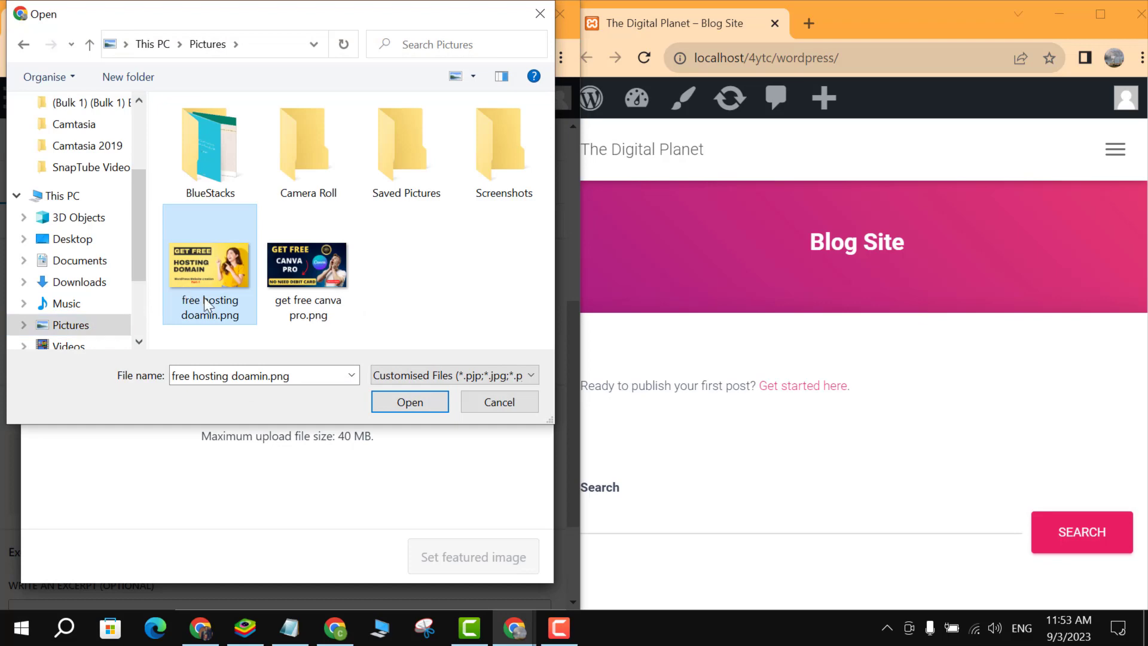
left_click(374, 397)
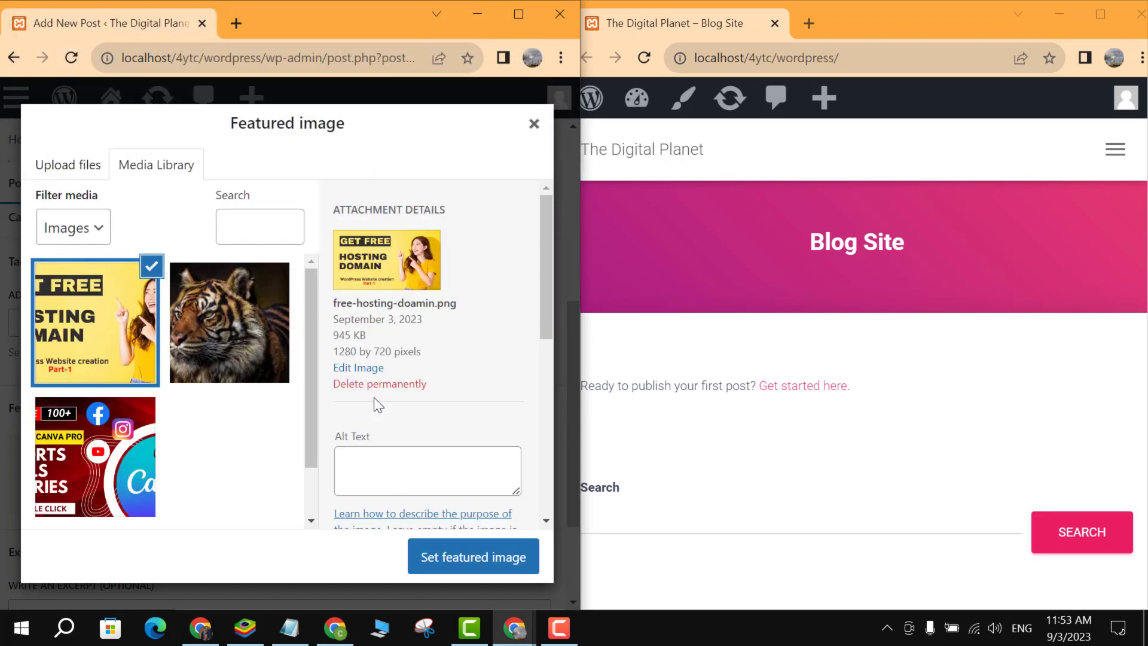
left_click(463, 547)
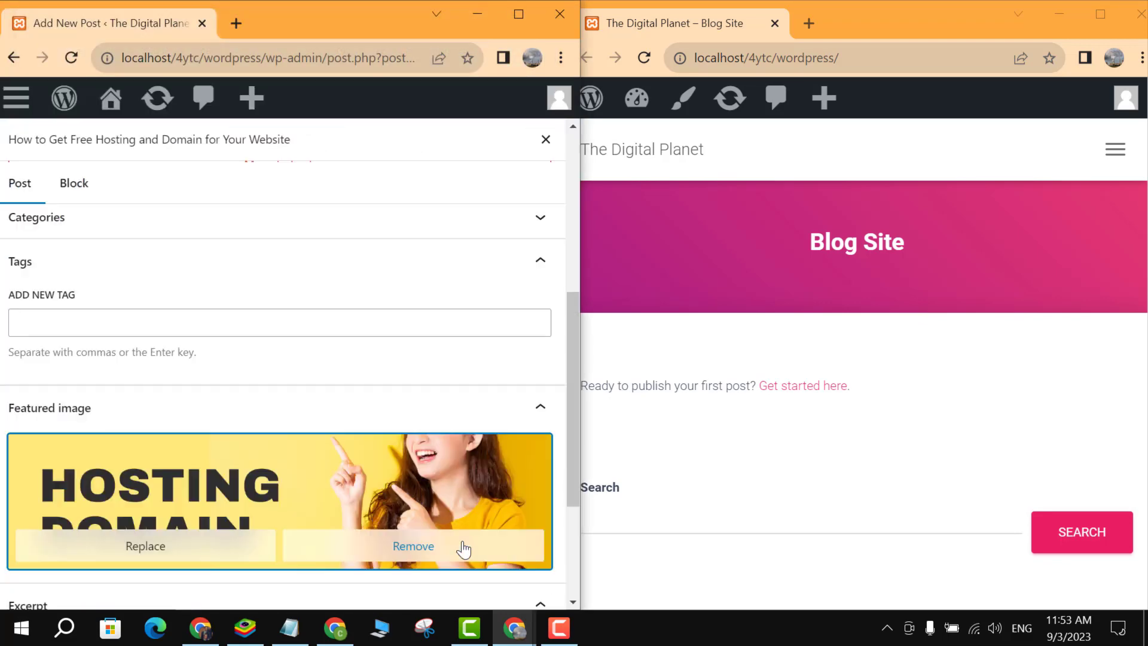
Enter the post excerpt "Get Free Hosting and Domain For WordPress Website...." and close the post settings
scroll(530, 352, "down", 3)
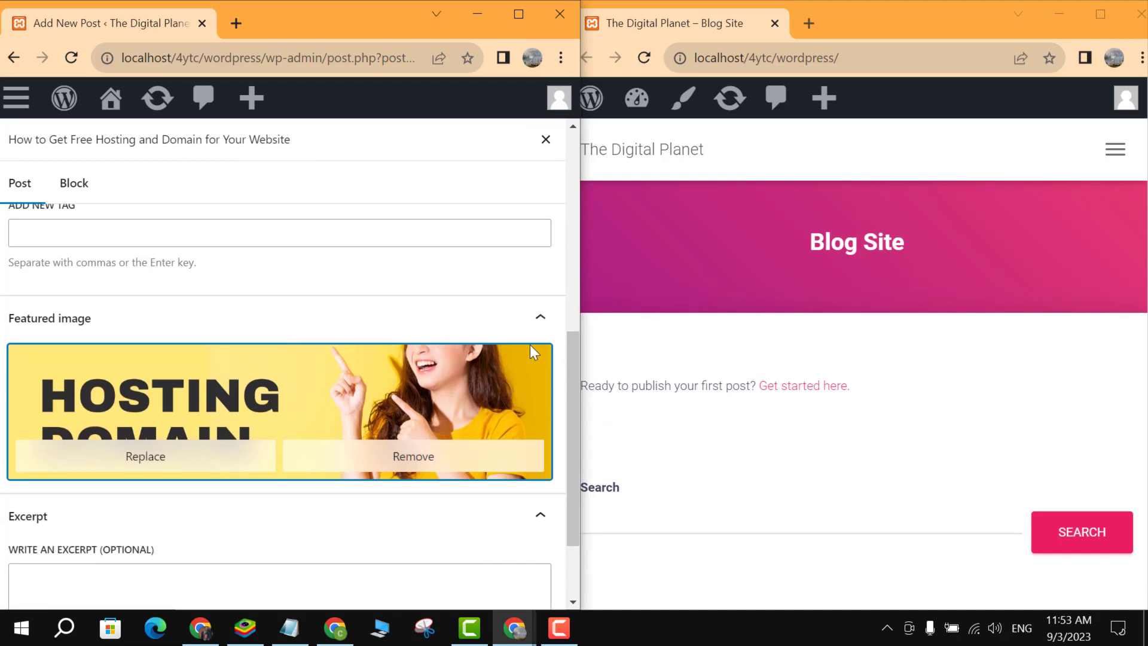
scroll(439, 434, "down", 1)
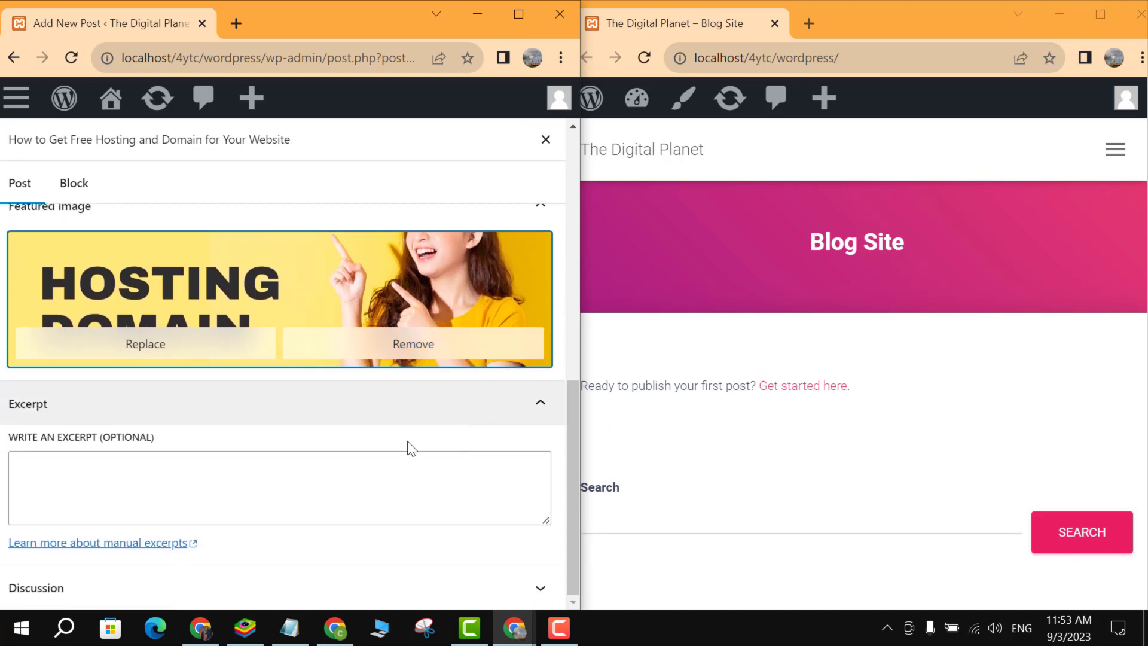
left_click(64, 463)
type("Ge")
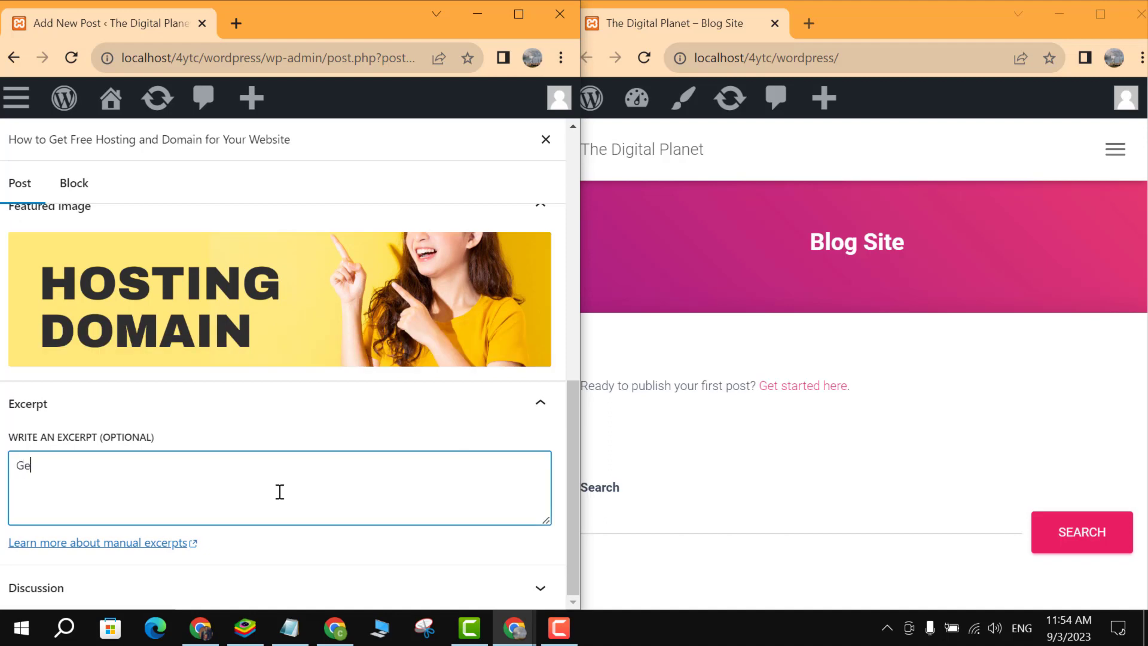
type("t Free Hosting and Domain For WordPress Website")
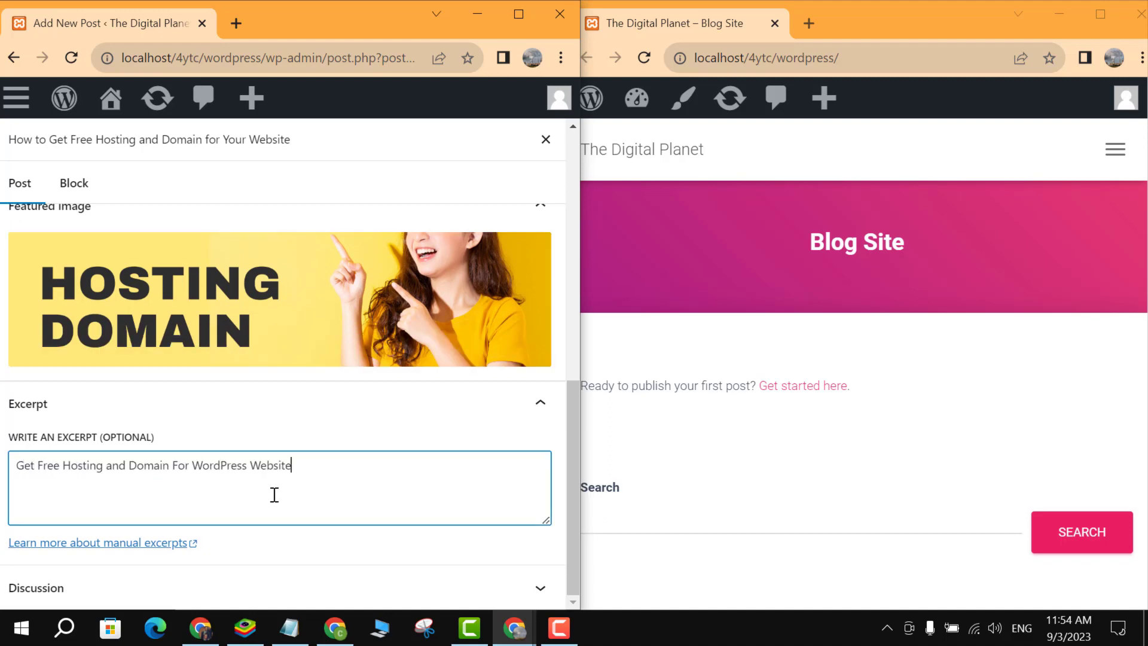
type("....")
left_click_drag(571, 478, 564, 223)
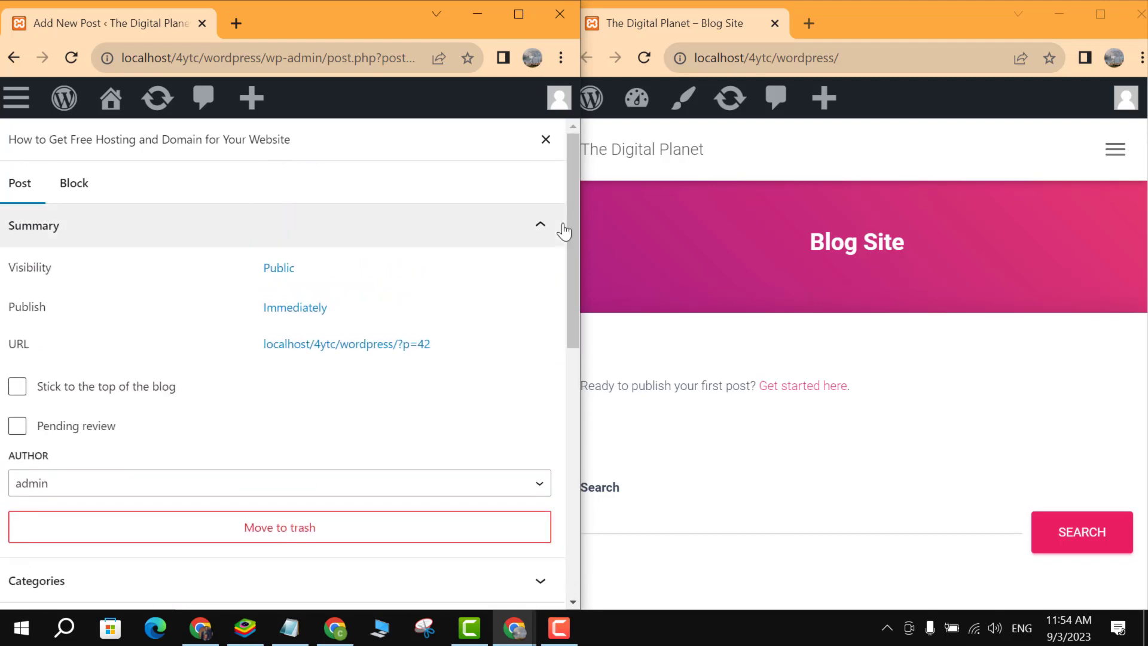
left_click(544, 141)
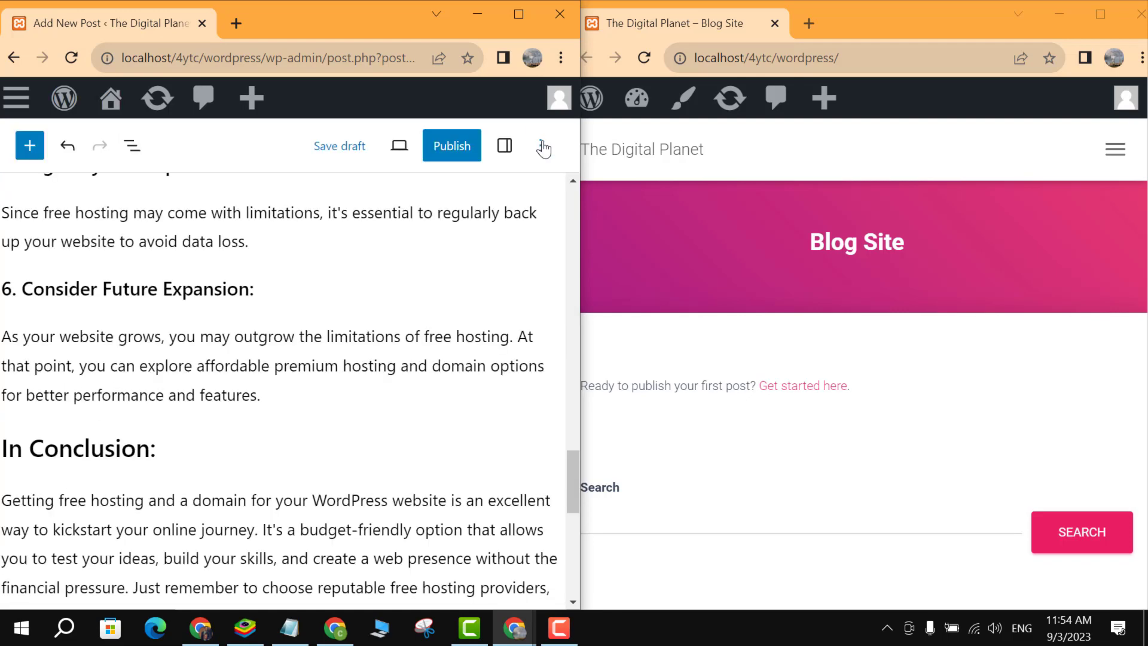
Publish the post and reload the blog's front page to check its entry
left_click(457, 151)
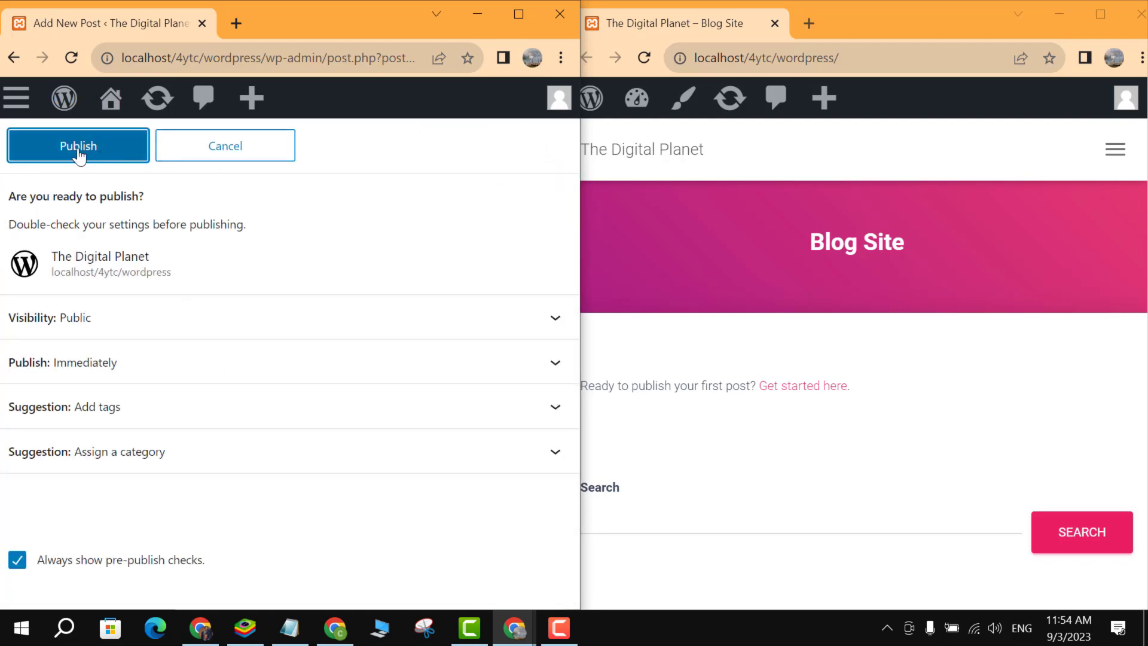
left_click(75, 148)
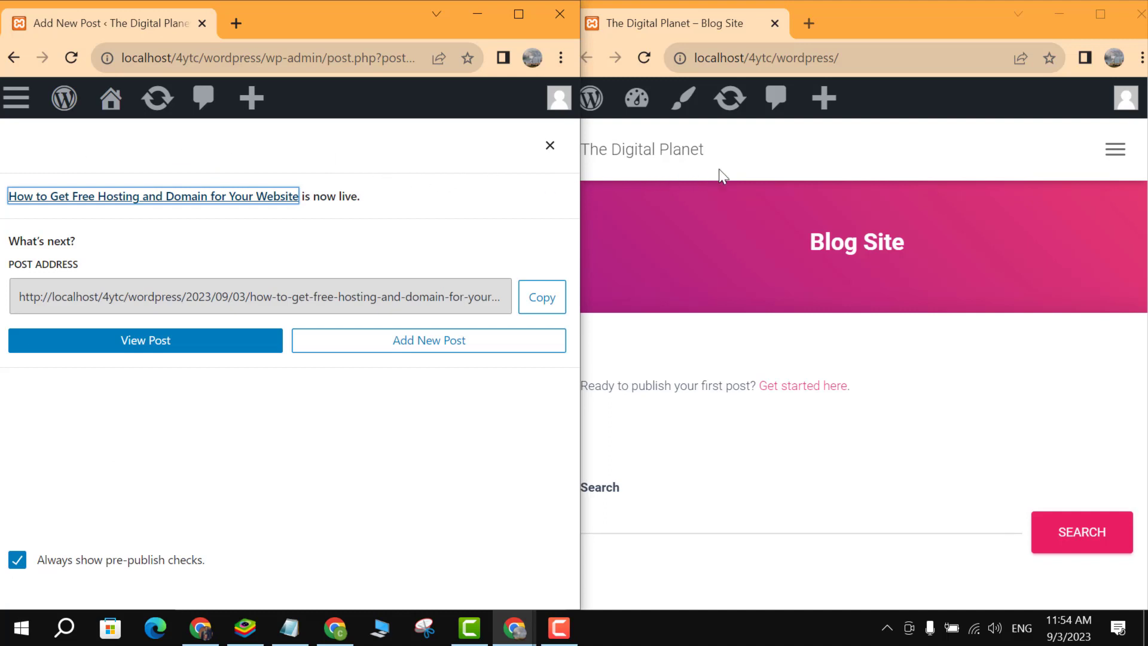
left_click(641, 58)
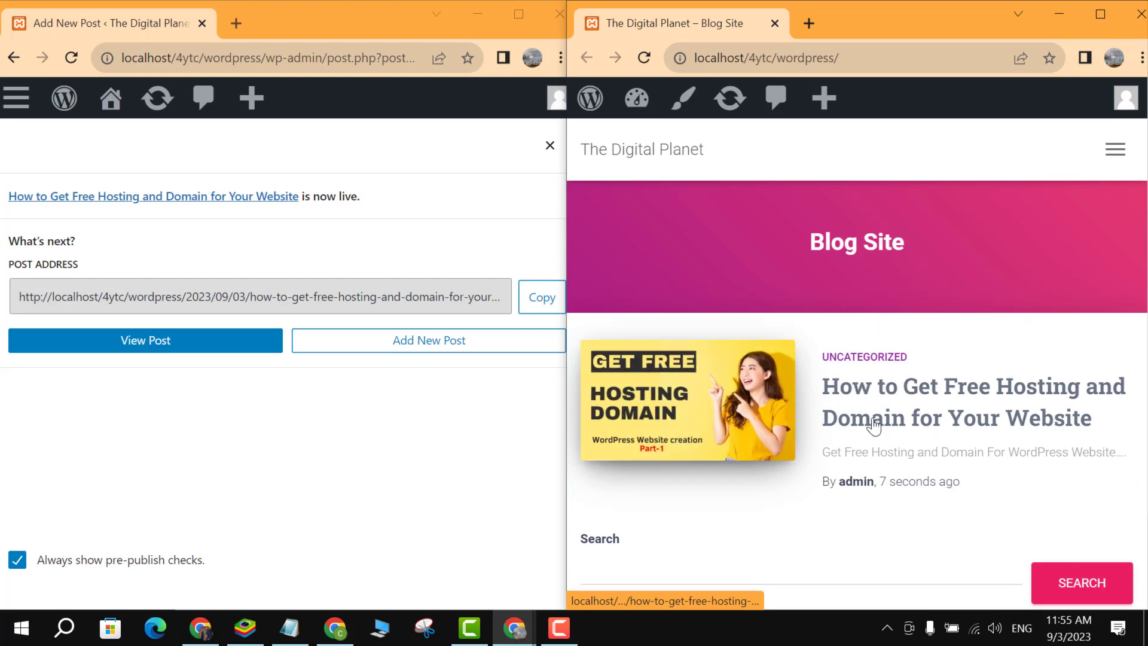
Open the published post from the blog's front page, maximize the window and review the article down to the comment form
scroll(891, 413, "down", 3)
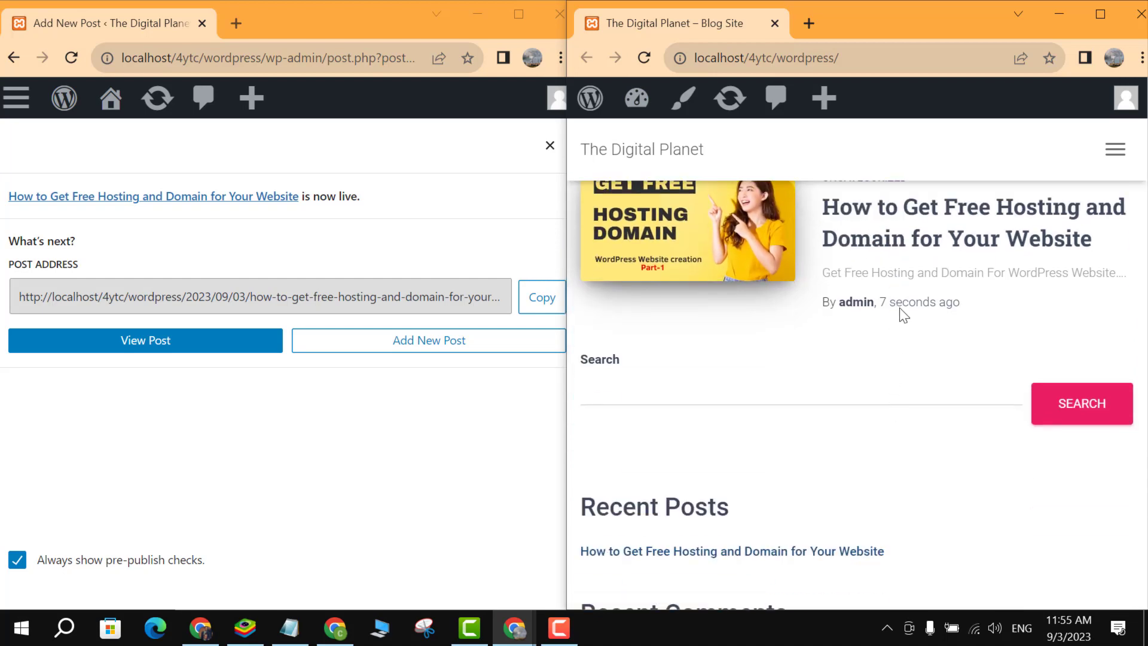
left_click(867, 235)
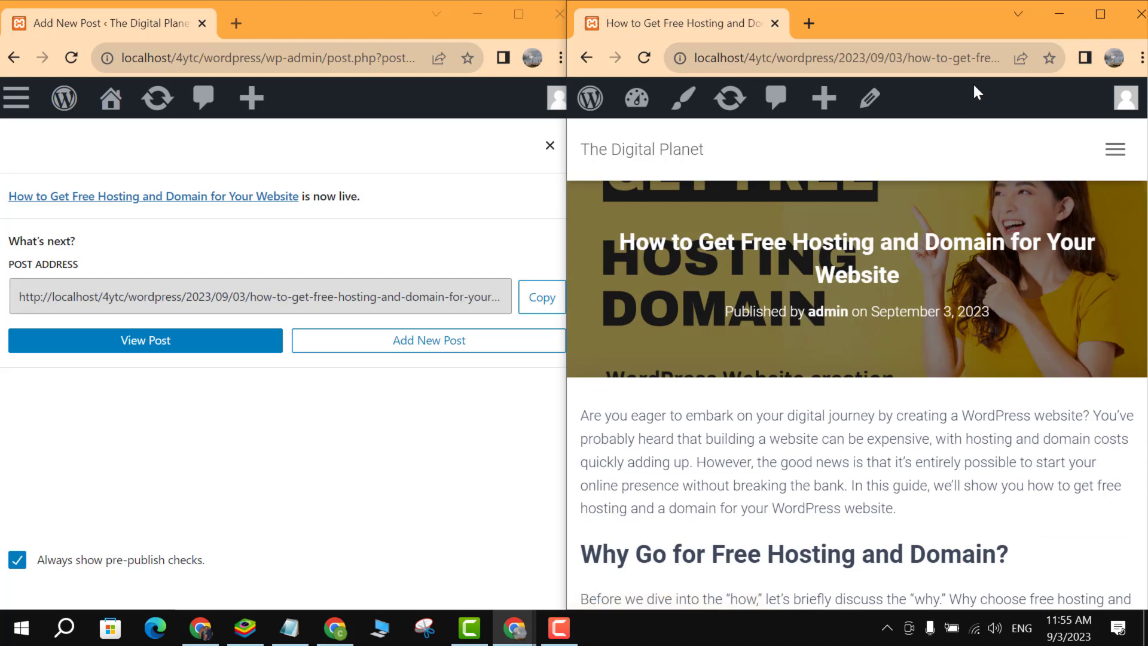
left_click(1093, 14)
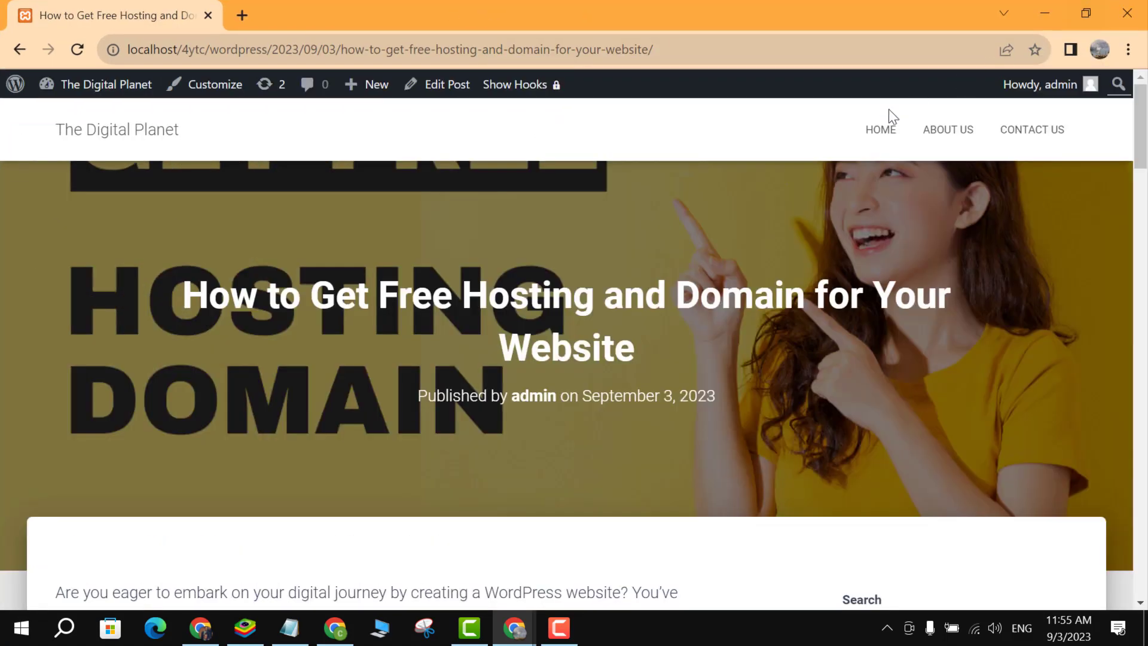
scroll(495, 251, "down", 6)
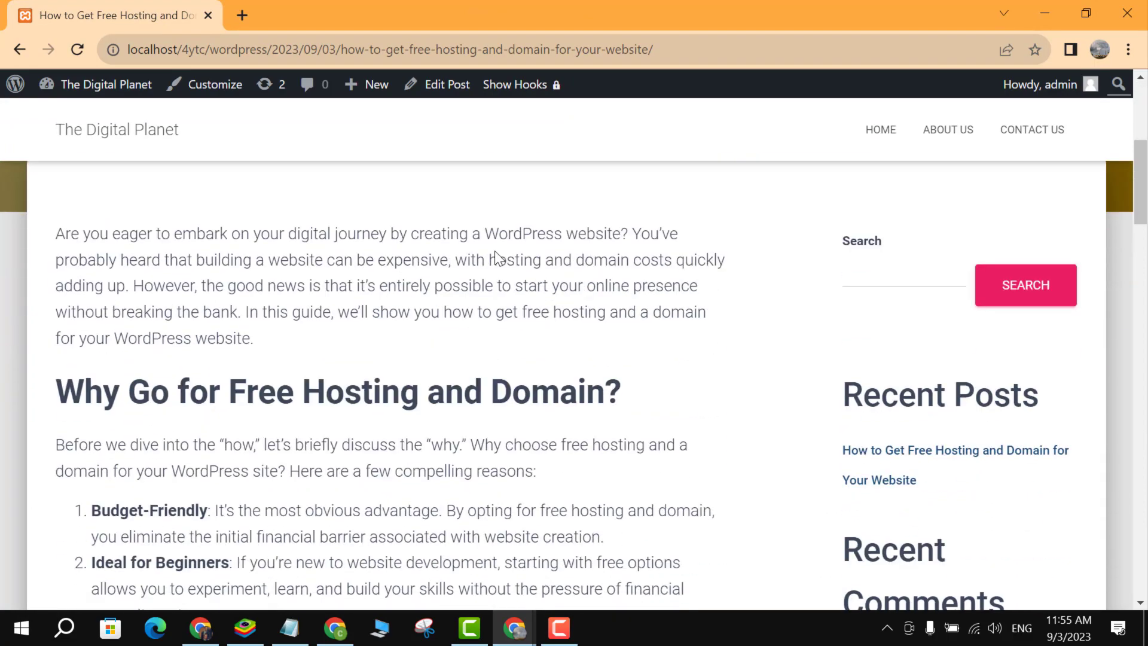
scroll(494, 250, "down", 3)
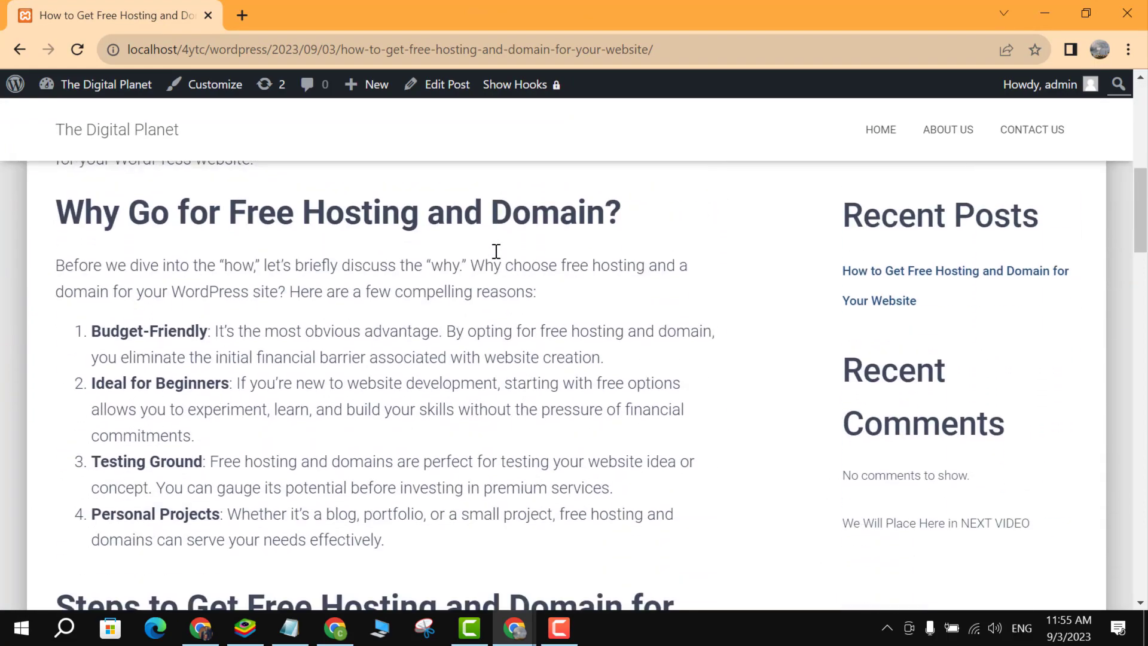
scroll(496, 252, "down", 5)
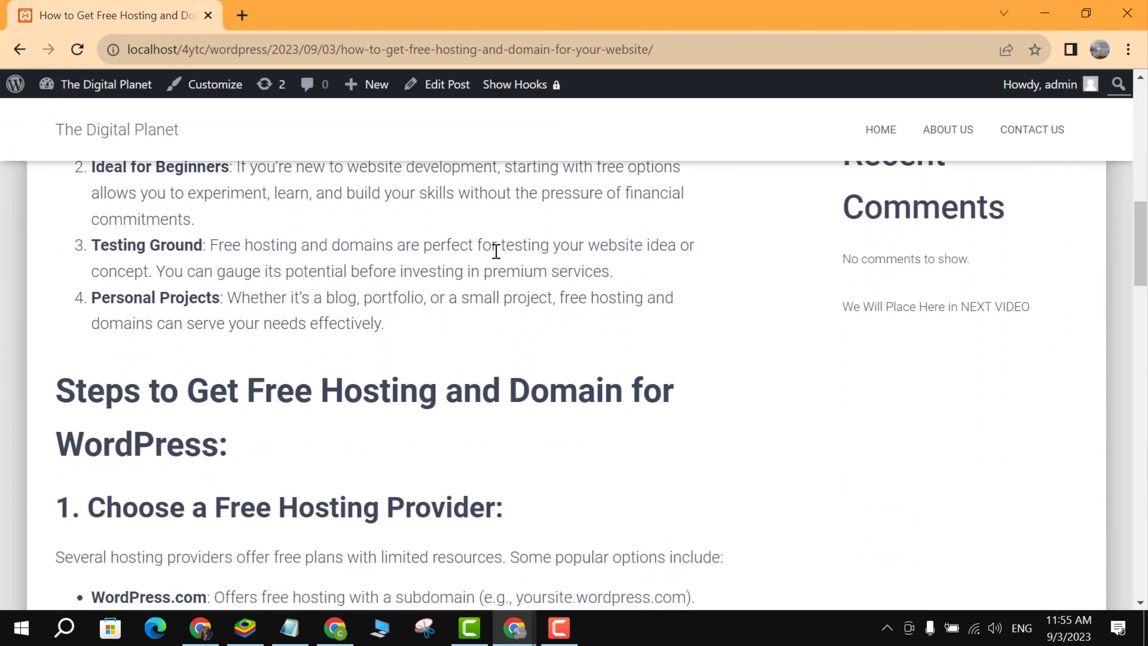
scroll(497, 251, "down", 13)
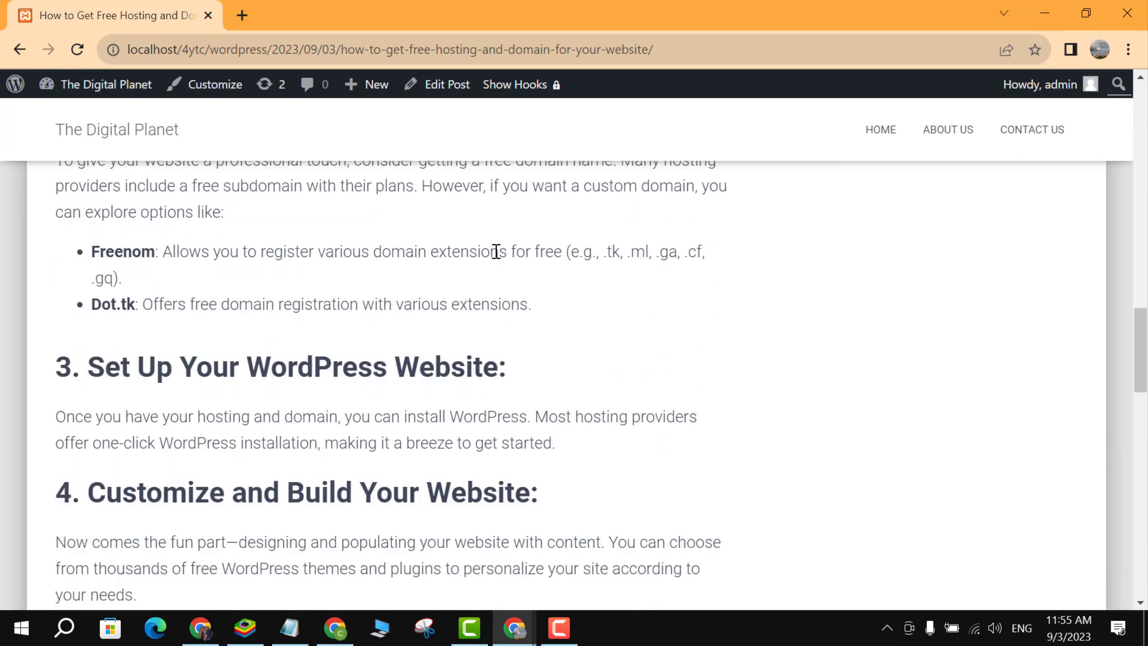
scroll(496, 251, "down", 12)
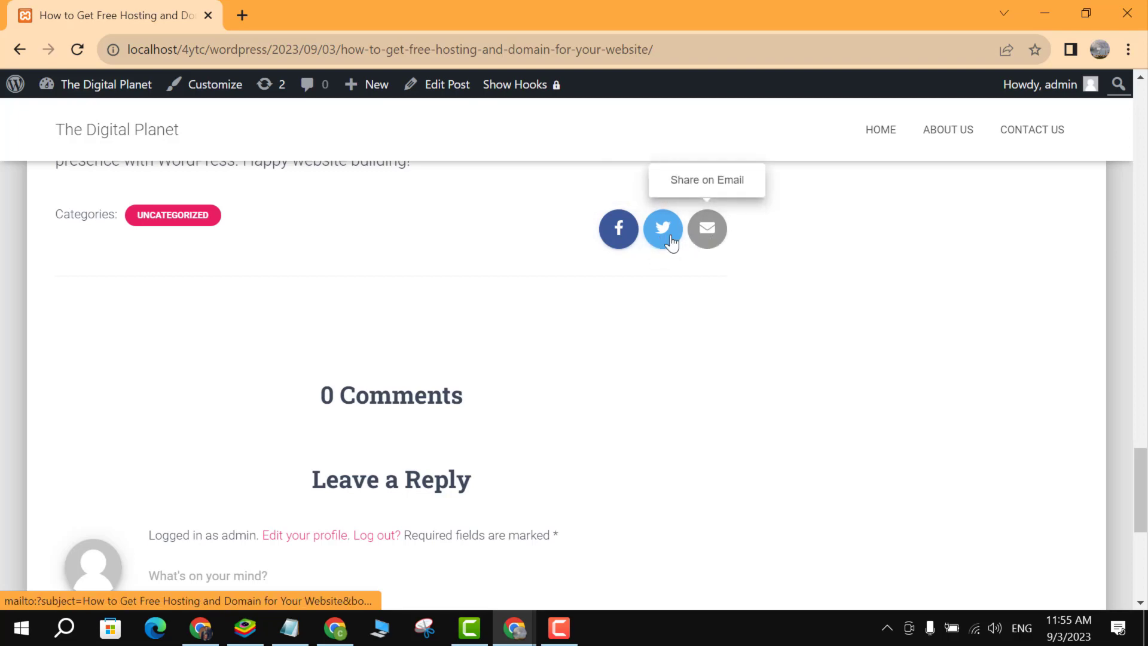
scroll(450, 316, "down", 3)
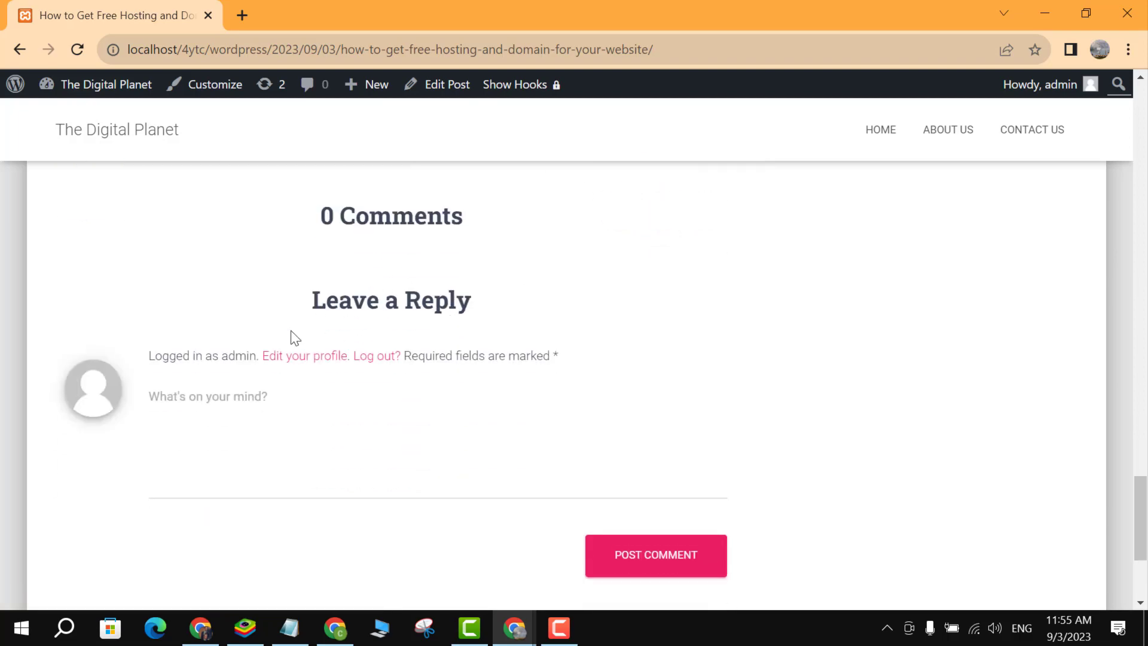
Check the recent posts and search widgets beside the article, and restore the browser window to its half-screen size
scroll(989, 400, "up", 15)
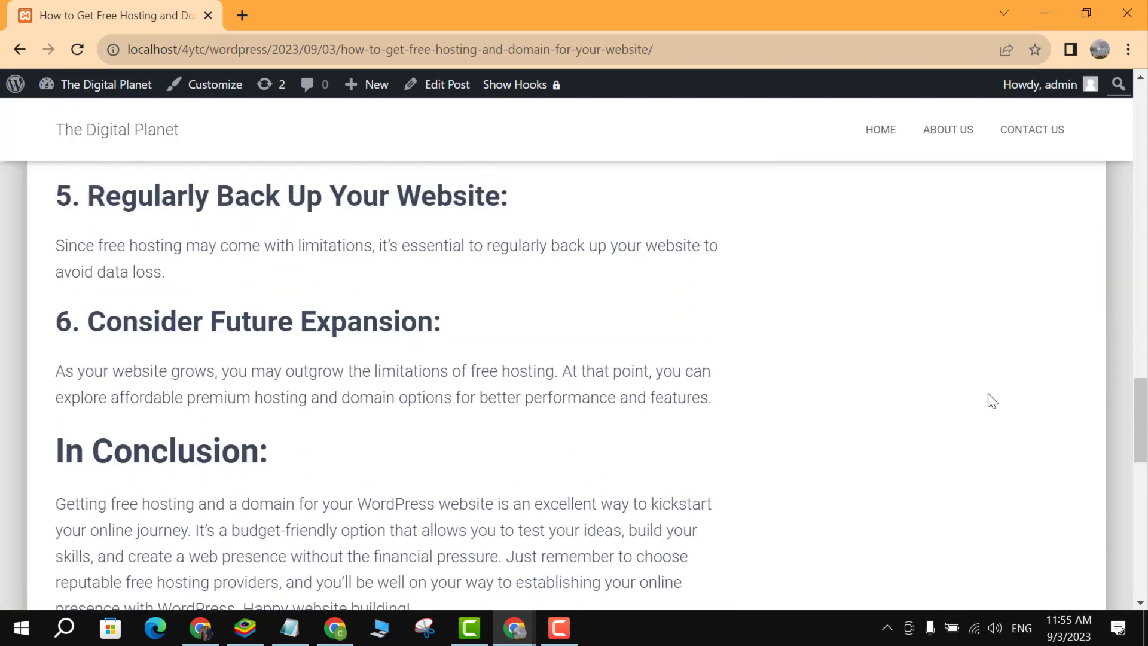
scroll(992, 401, "up", 15)
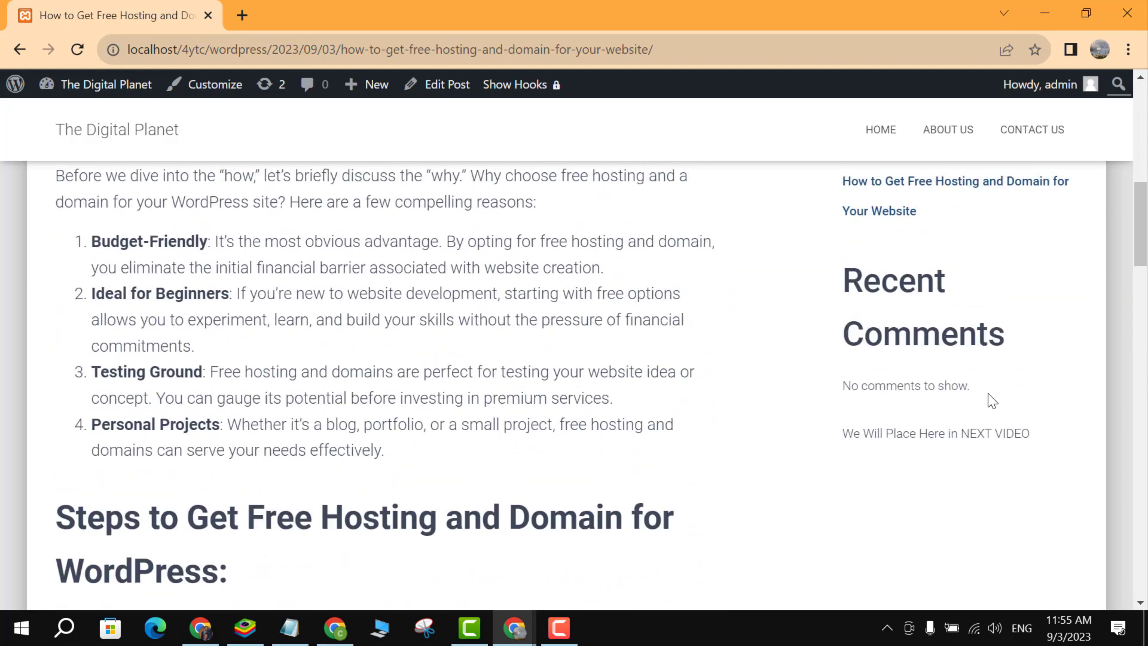
scroll(988, 393, "up", 2)
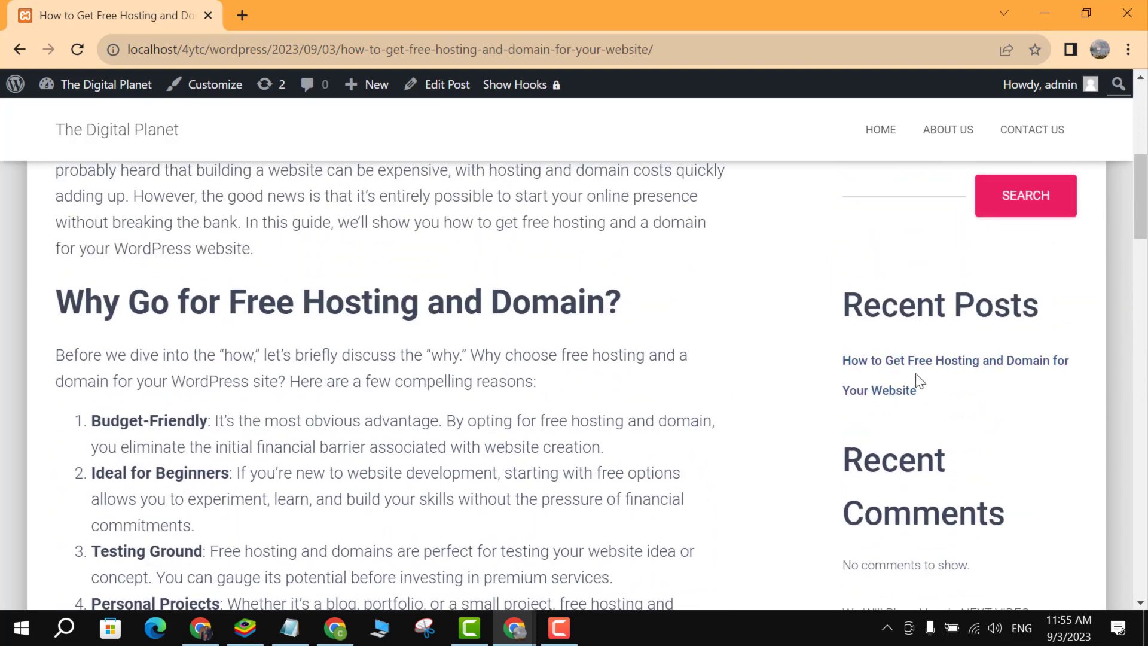
scroll(790, 478, "up", 6)
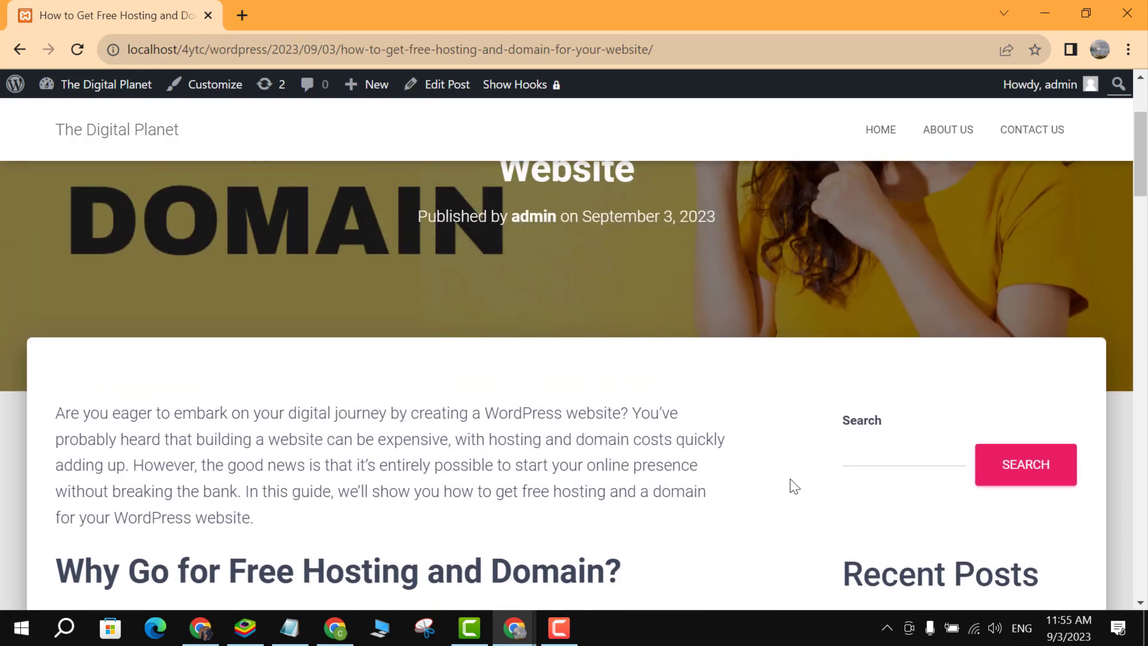
left_click(860, 554)
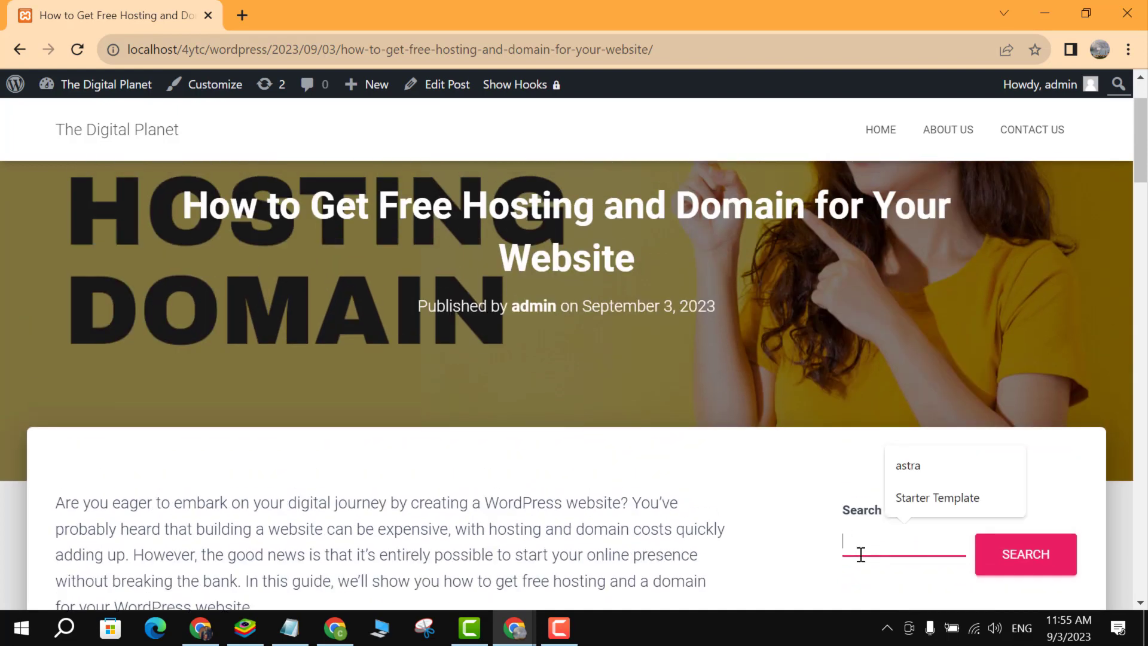
left_click(810, 541)
scroll(811, 541, "up", 2)
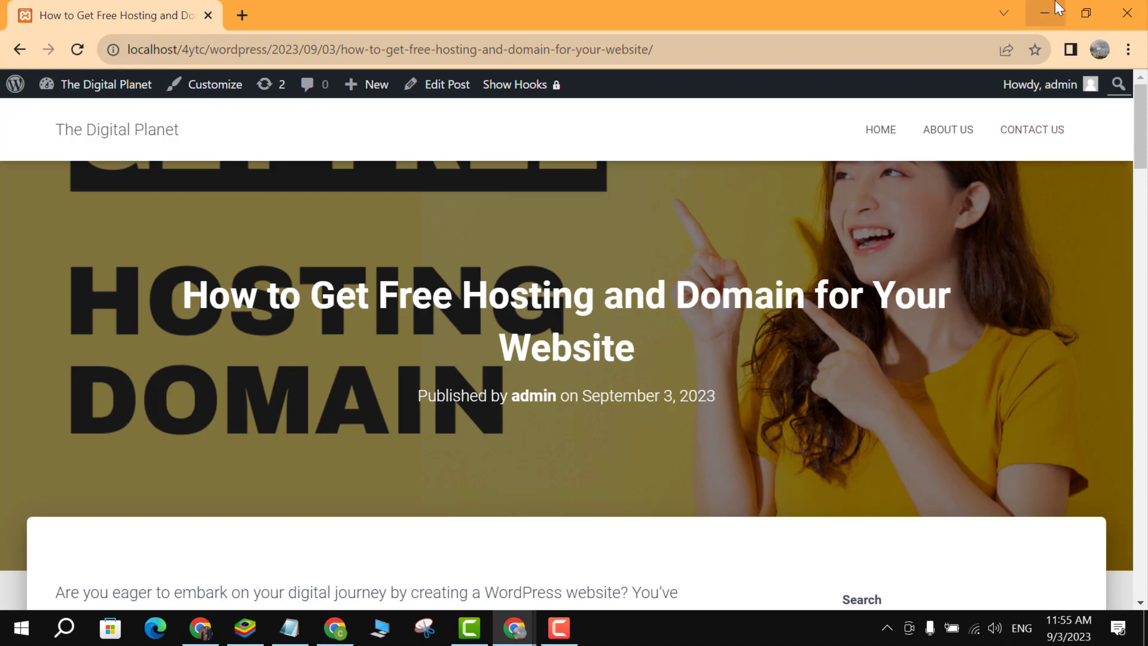
left_click(1086, 13)
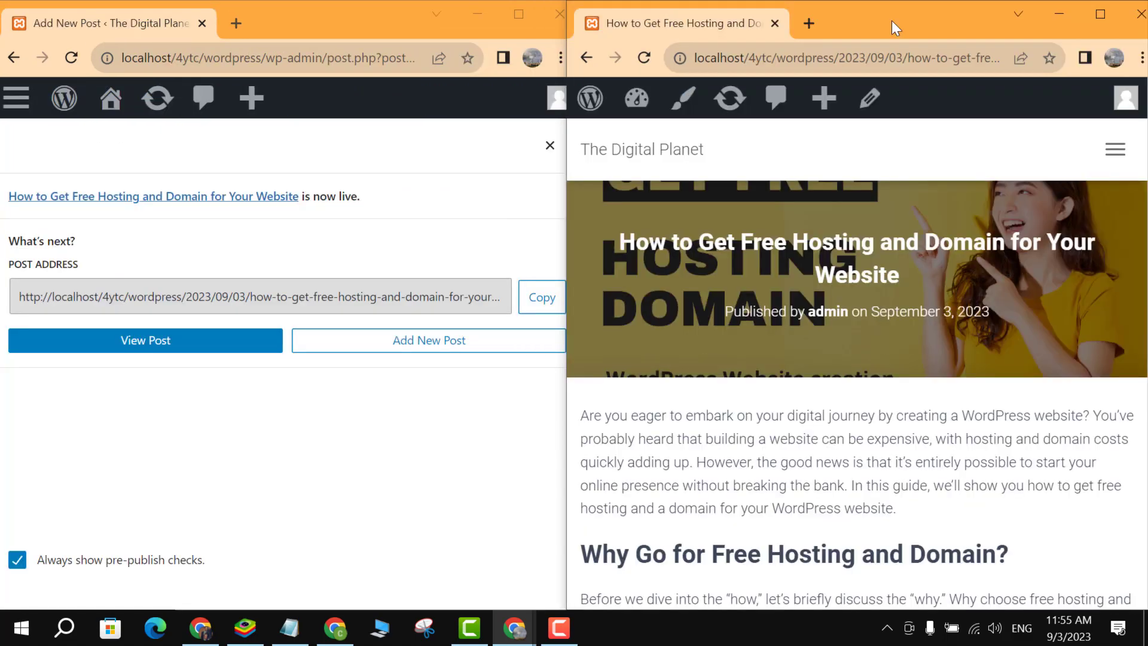
Return to the blog's front page and open the About US page from the site menu
left_click(576, 62)
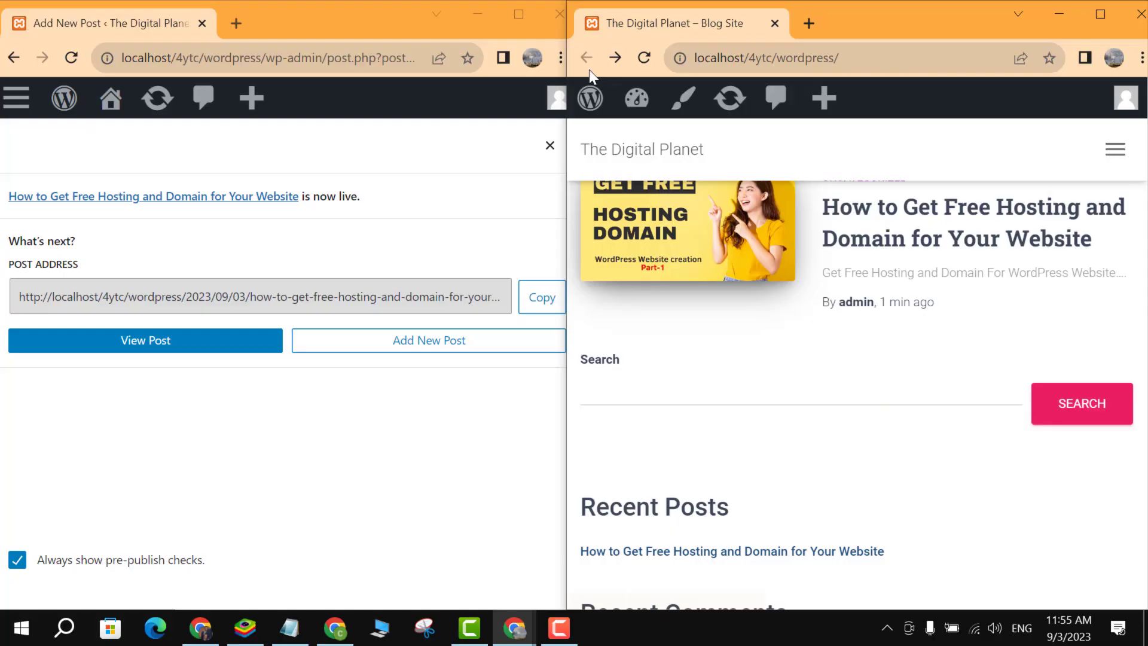
scroll(862, 343, "up", 2)
scroll(864, 343, "up", 1)
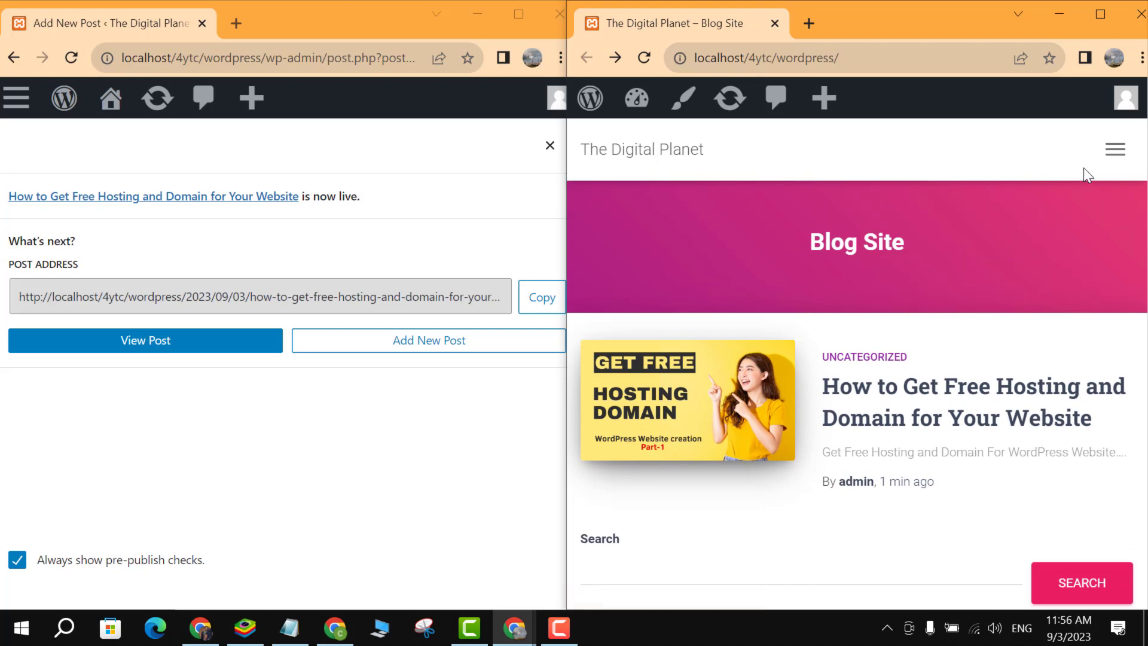
left_click(1112, 154)
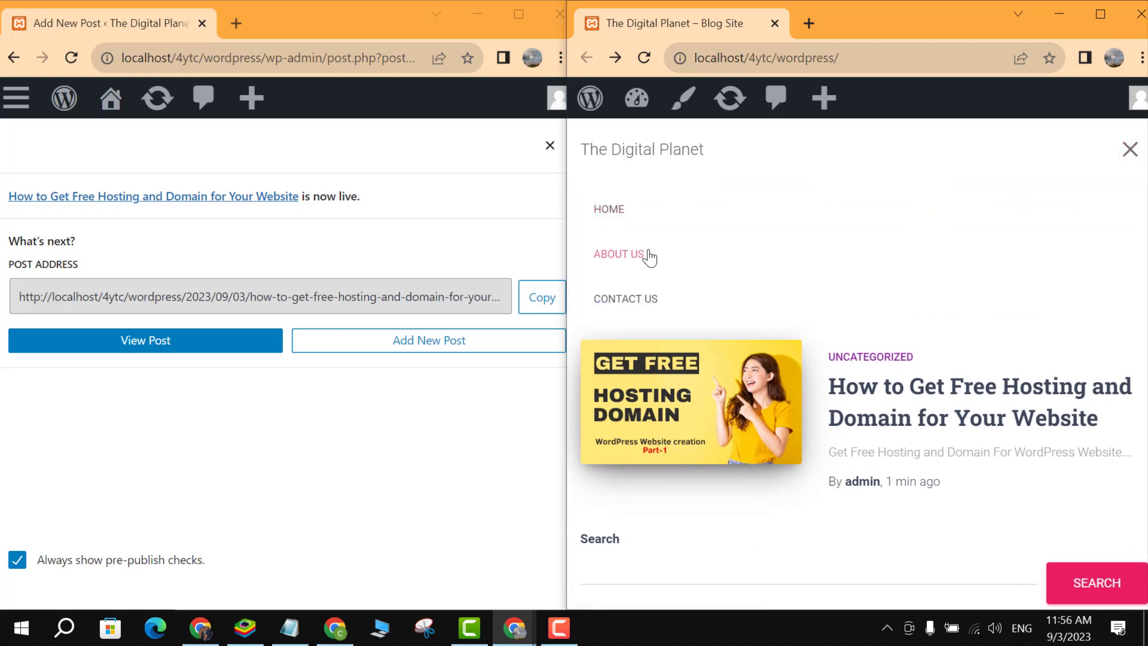
left_click(621, 260)
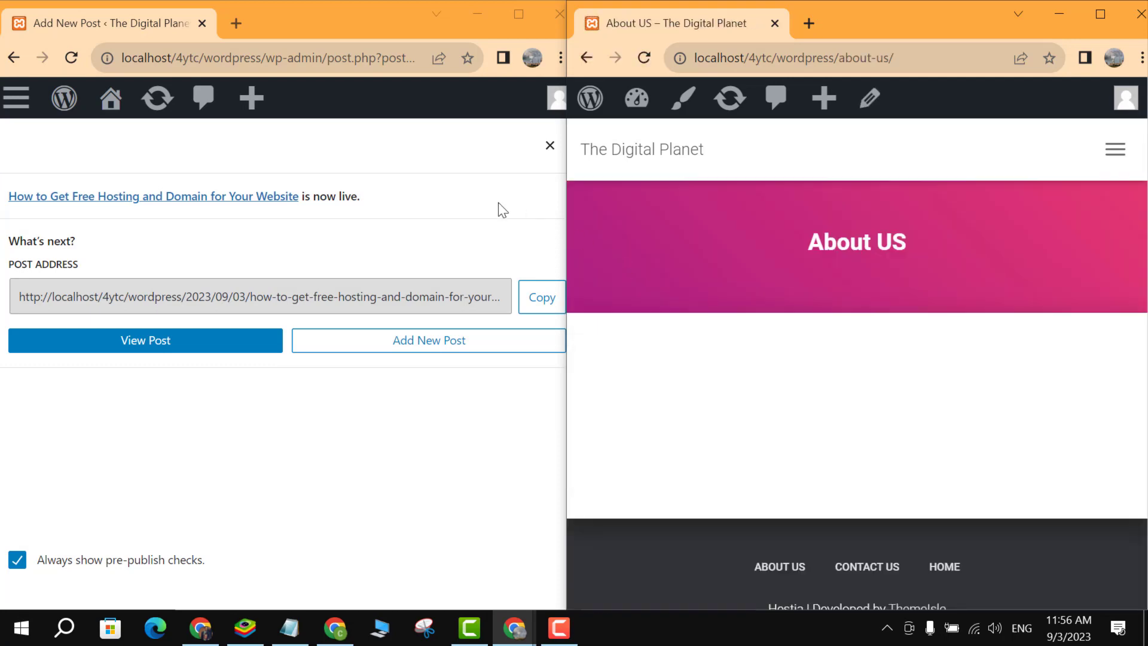
Open the About US page for editing from the list of all pages in the WordPress admin
left_click(16, 98)
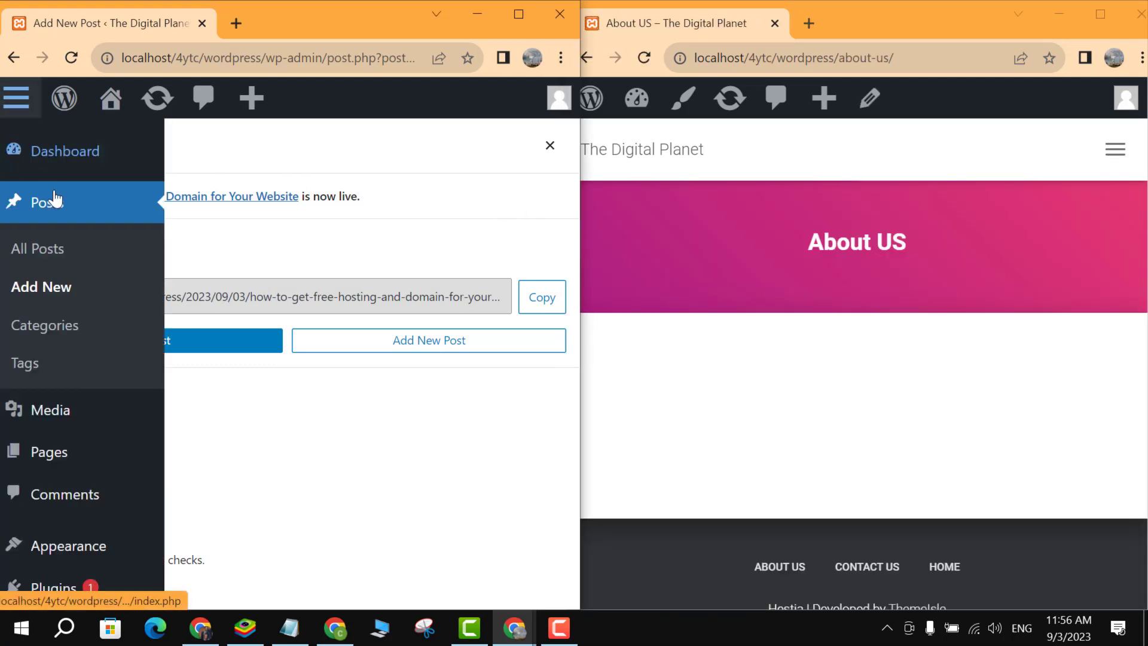
left_click(58, 459)
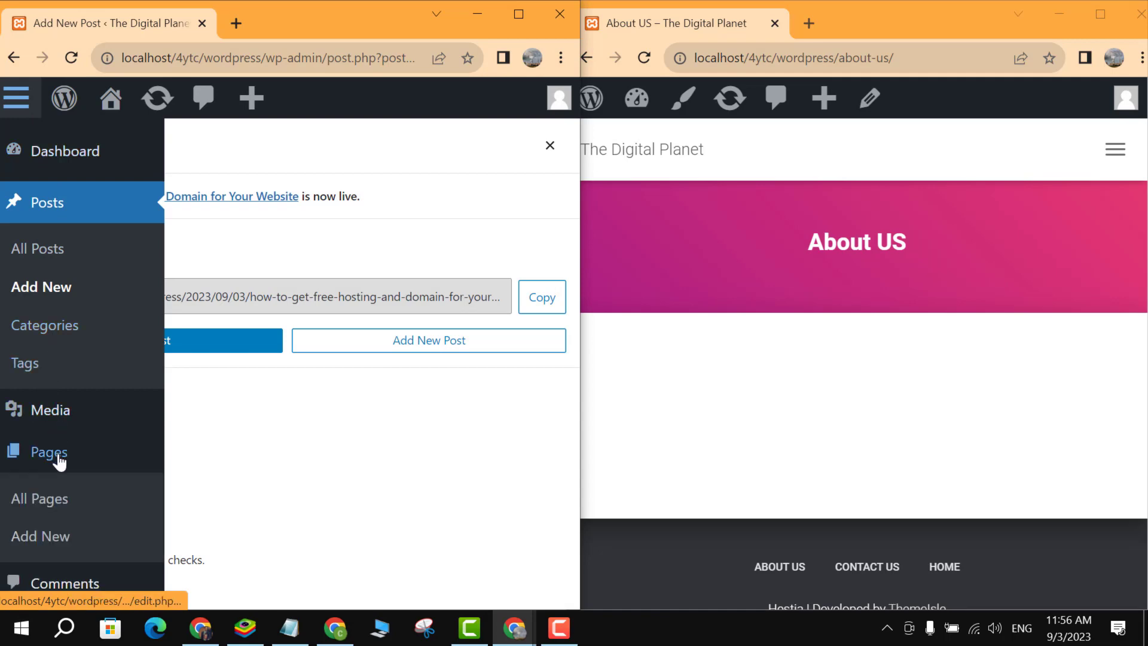
left_click(40, 502)
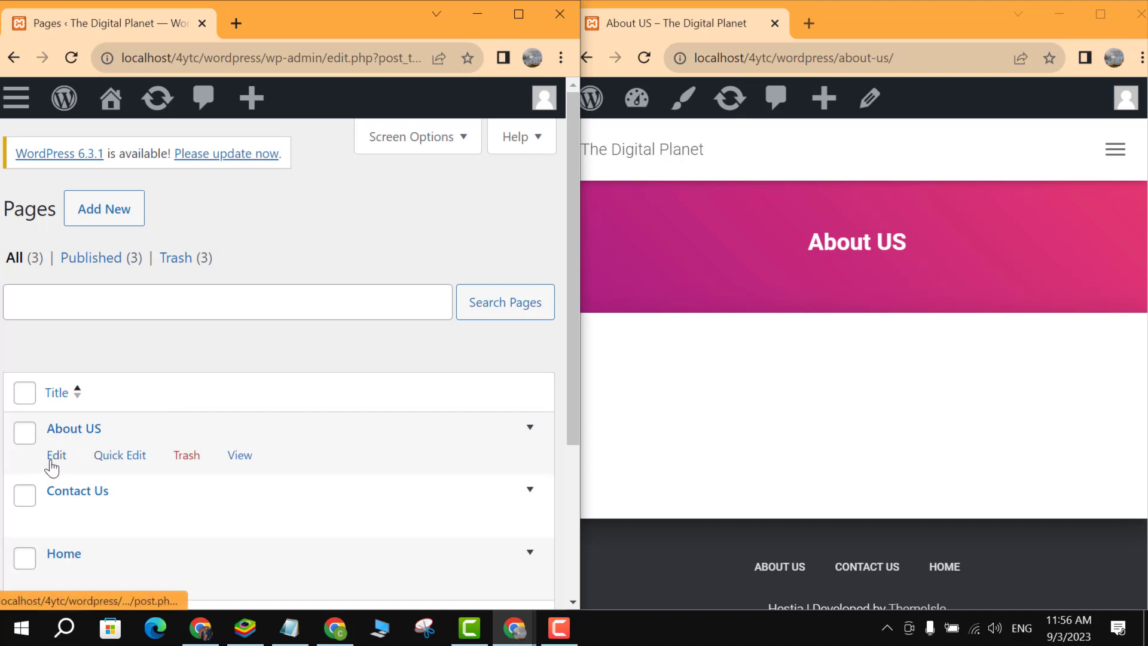
left_click(52, 463)
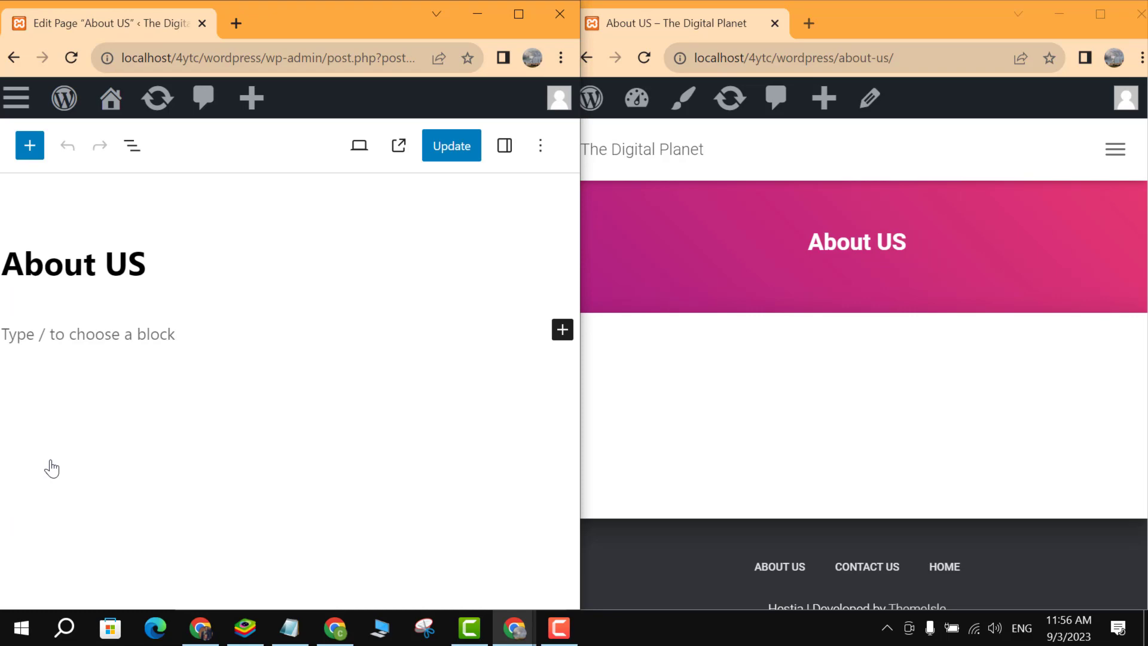
Switch to ChatGPT and send the prompt "Generate About US Page Content for my Blog Website"
left_click(334, 626)
left_click(443, 538)
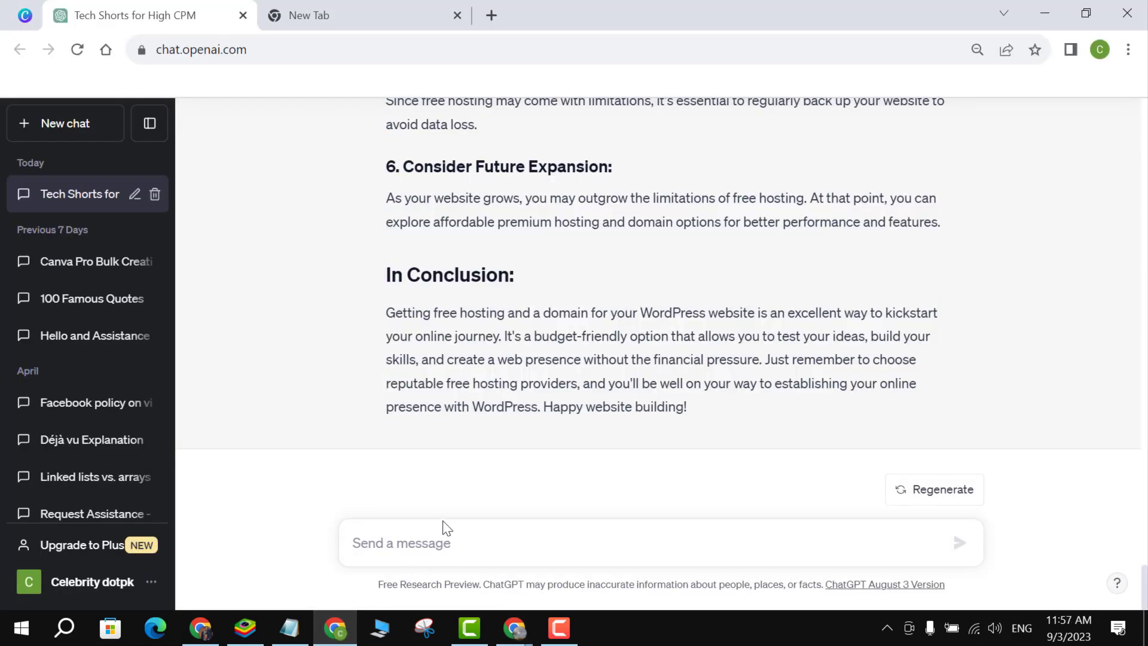
type("Generate About")
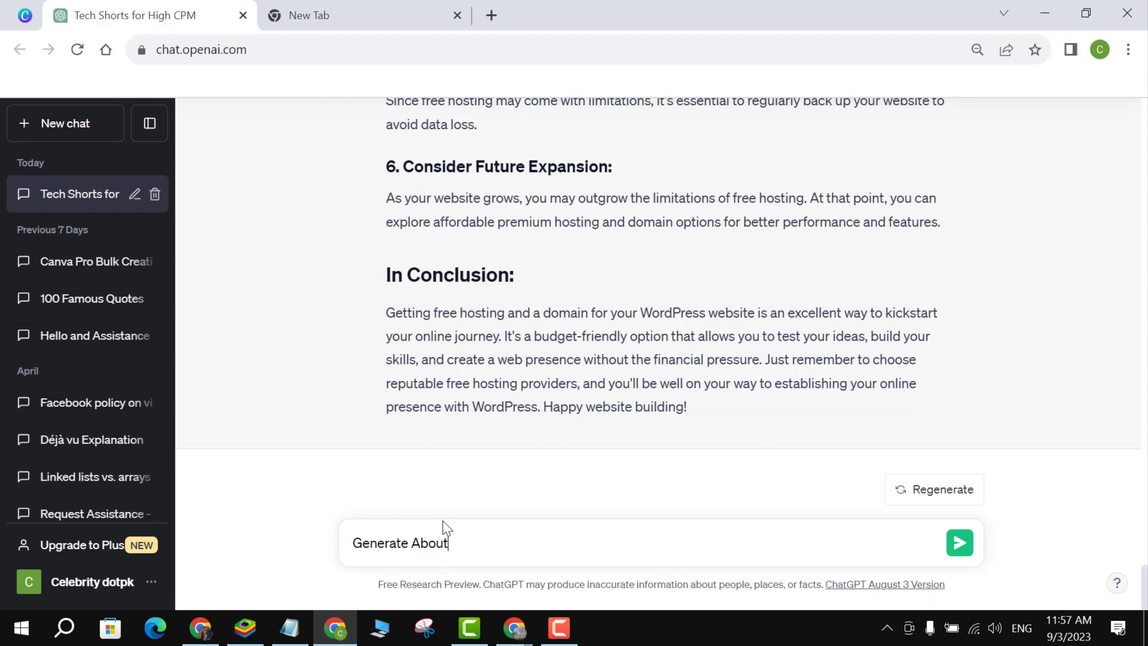
type(" US Page Conten")
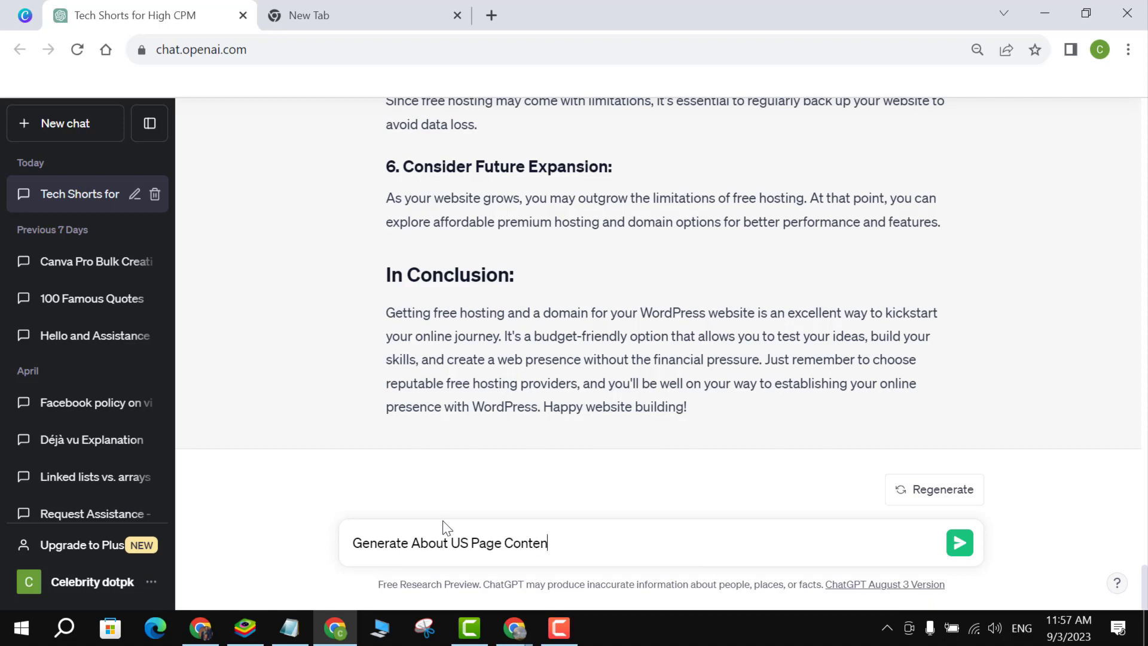
type("t for my Blog Website")
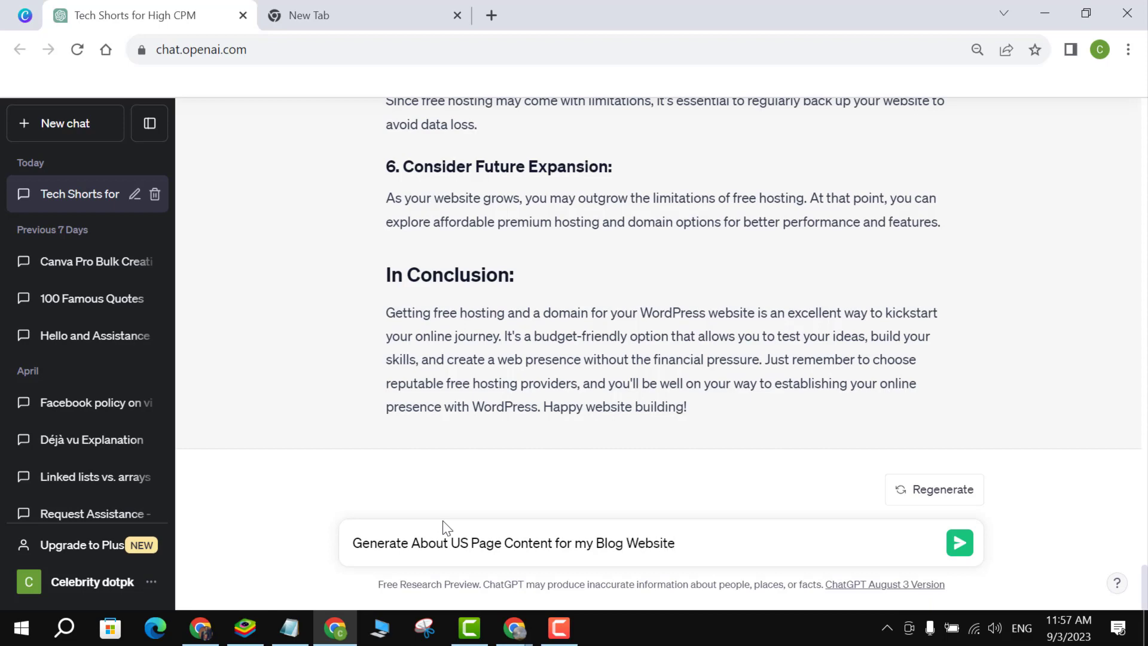
key("Return")
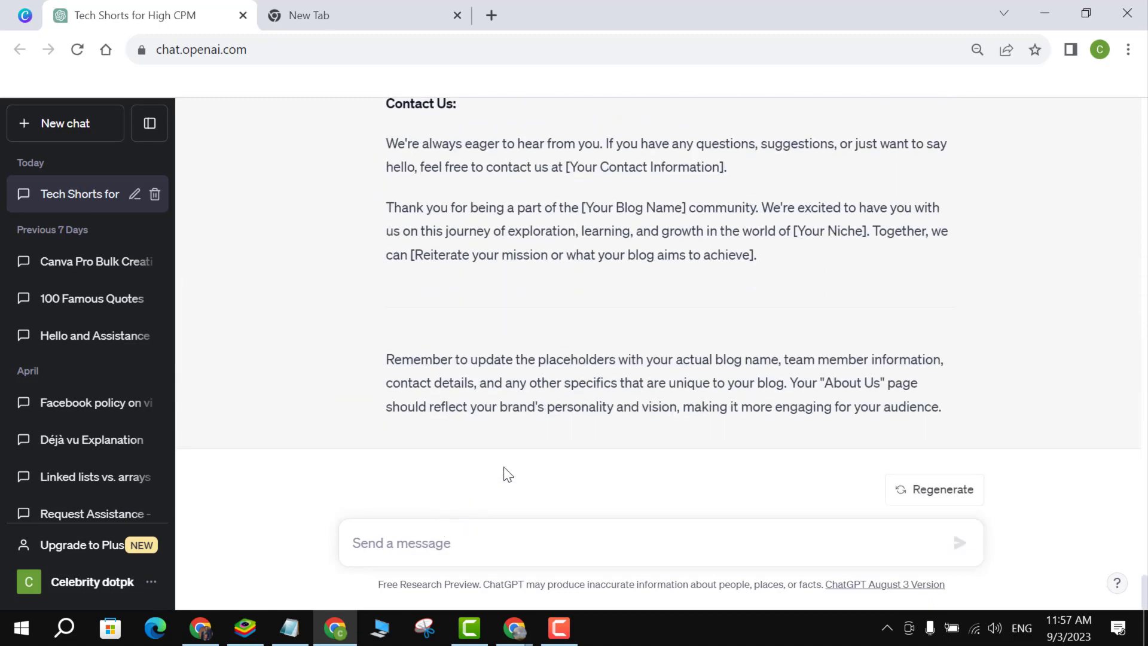
Copy the generated About Us text from the "Welcome to [Your Blog Name]" paragraph through the closing thank-you paragraph
scroll(524, 313, "up", 20)
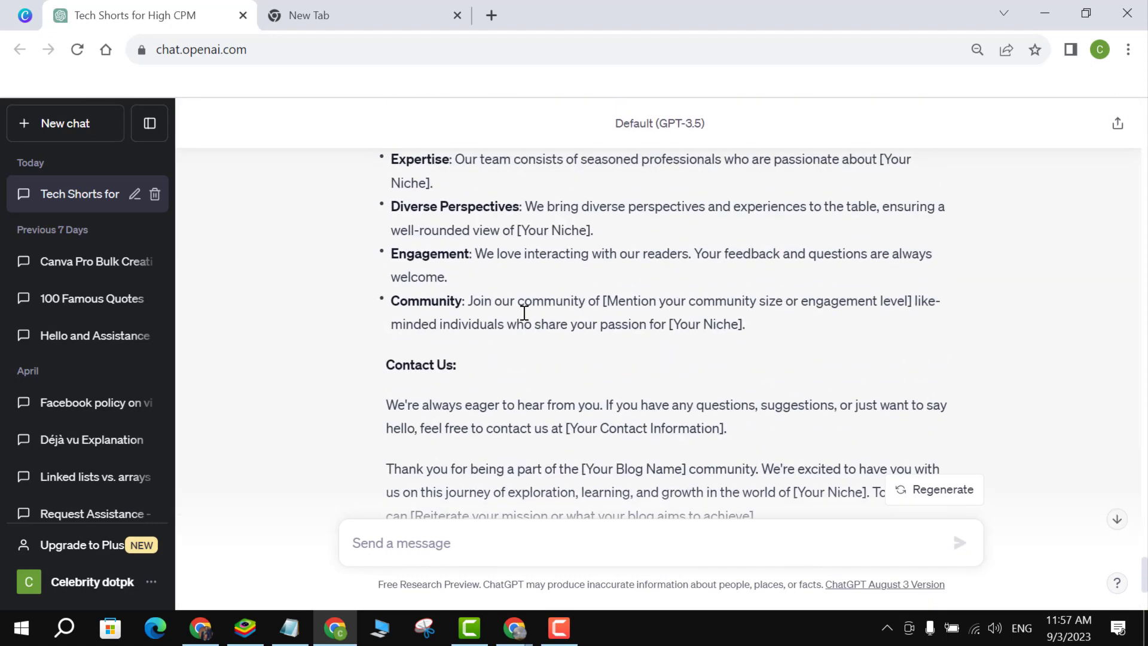
scroll(523, 312, "up", 2)
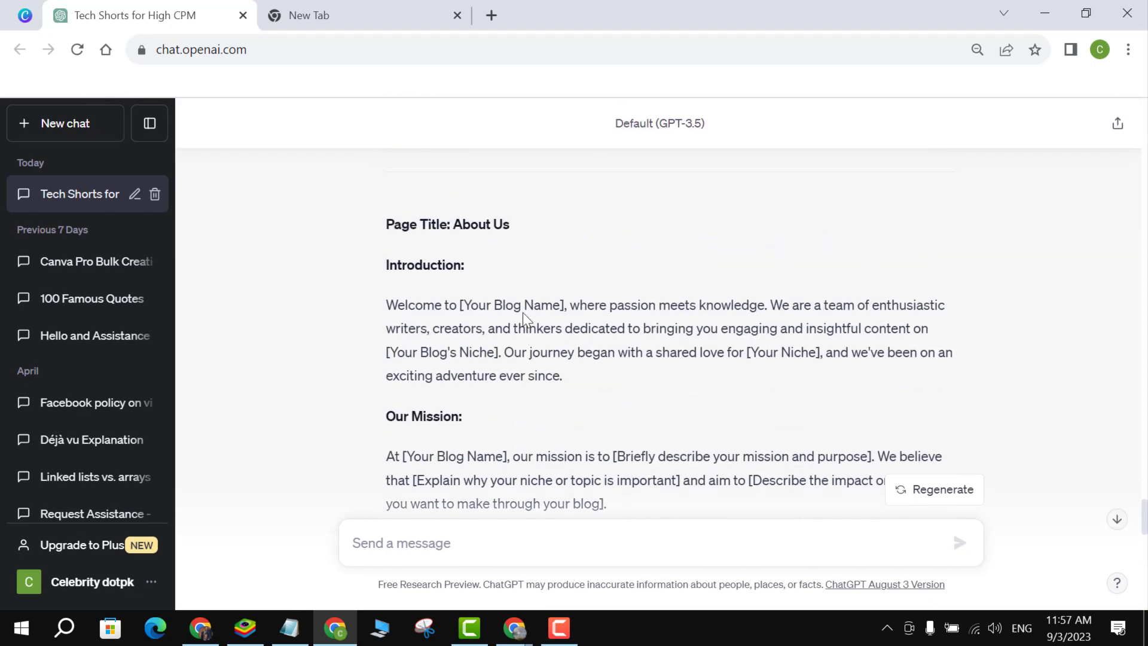
left_click_drag(386, 305, 525, 406)
scroll(684, 382, "down", 10)
right_click(525, 406)
left_click(545, 419)
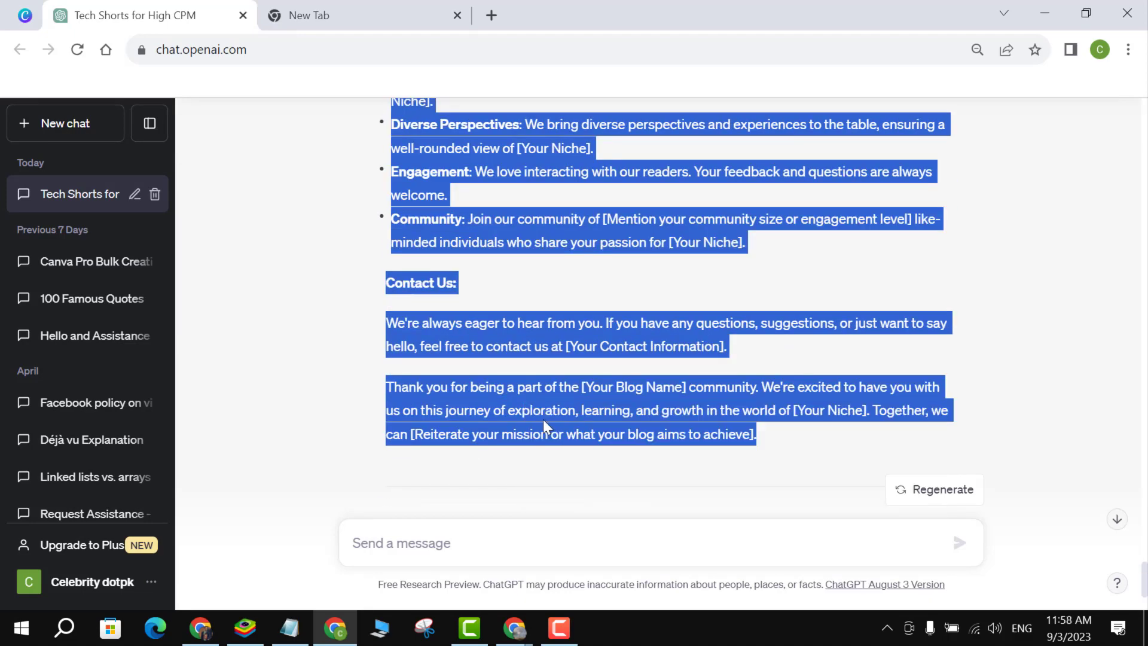
Switch back to the WordPress windows and paste the copied ChatGPT text into the empty body of the About US page
left_click(515, 633)
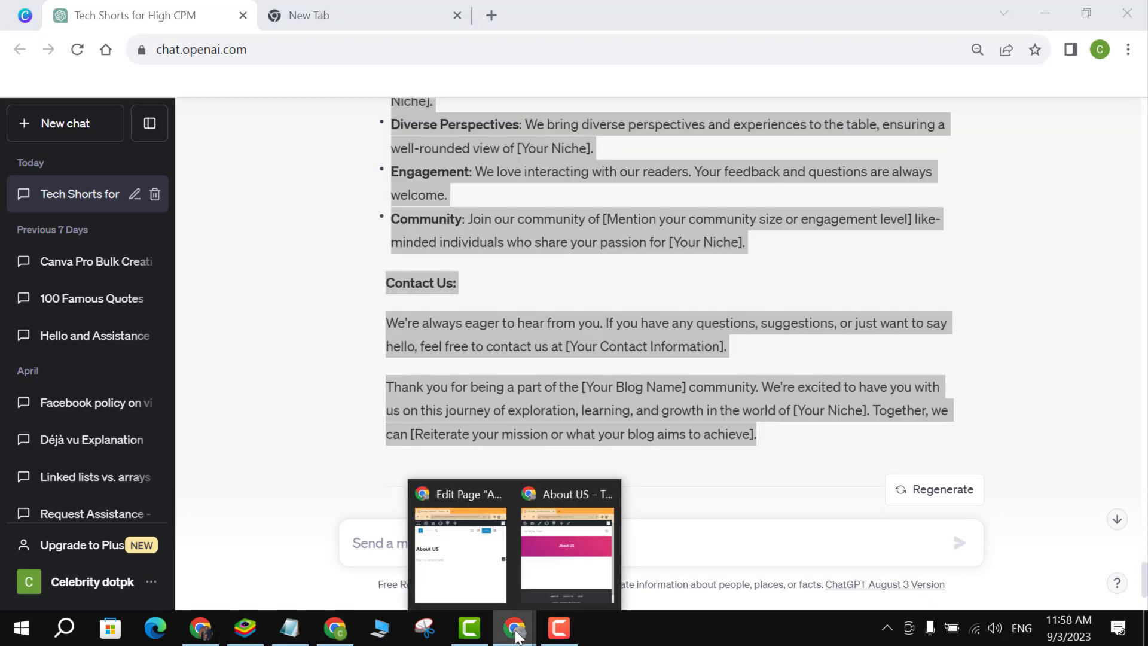
left_click(472, 556)
mouse_move(511, 611)
left_click(538, 574)
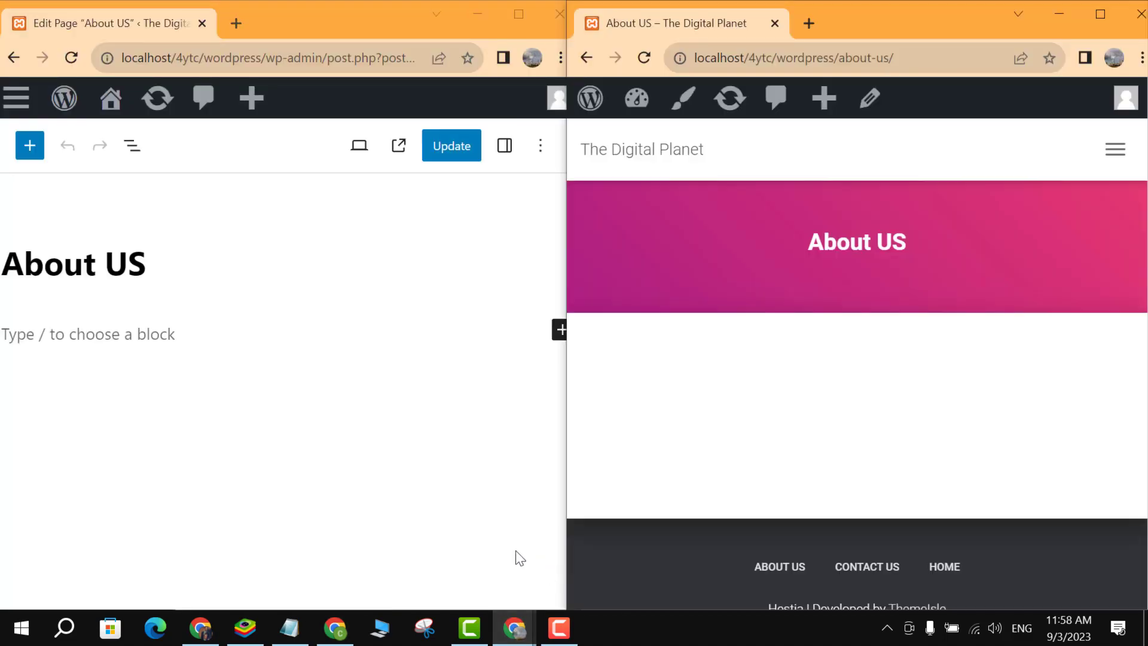
left_click(83, 333)
right_click(84, 333)
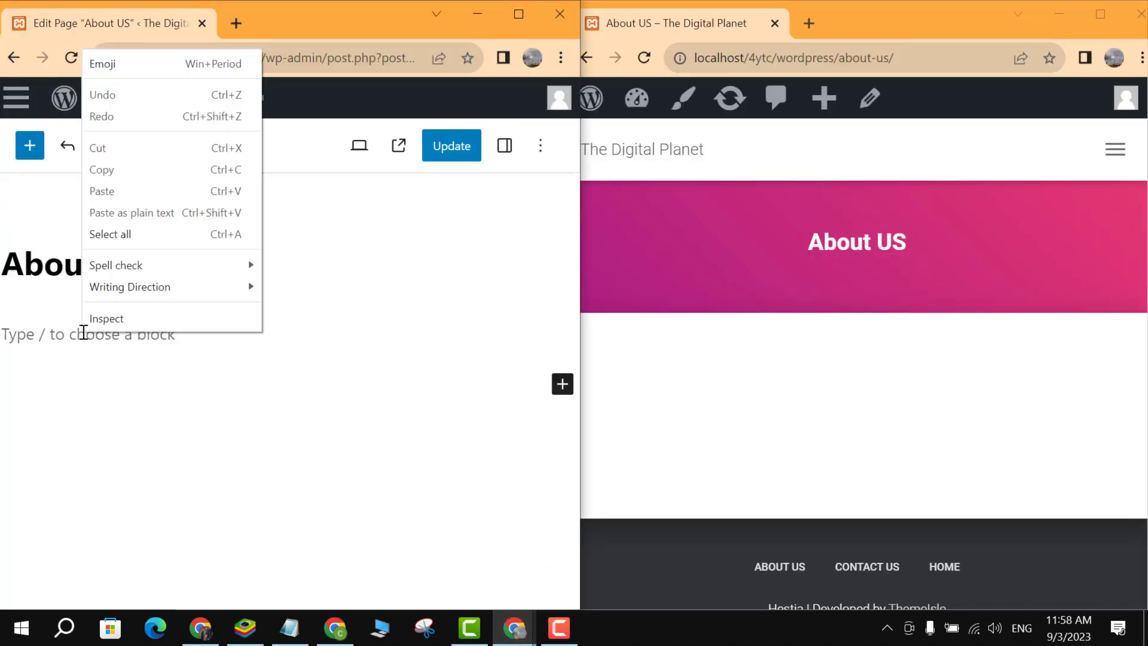
left_click(66, 331)
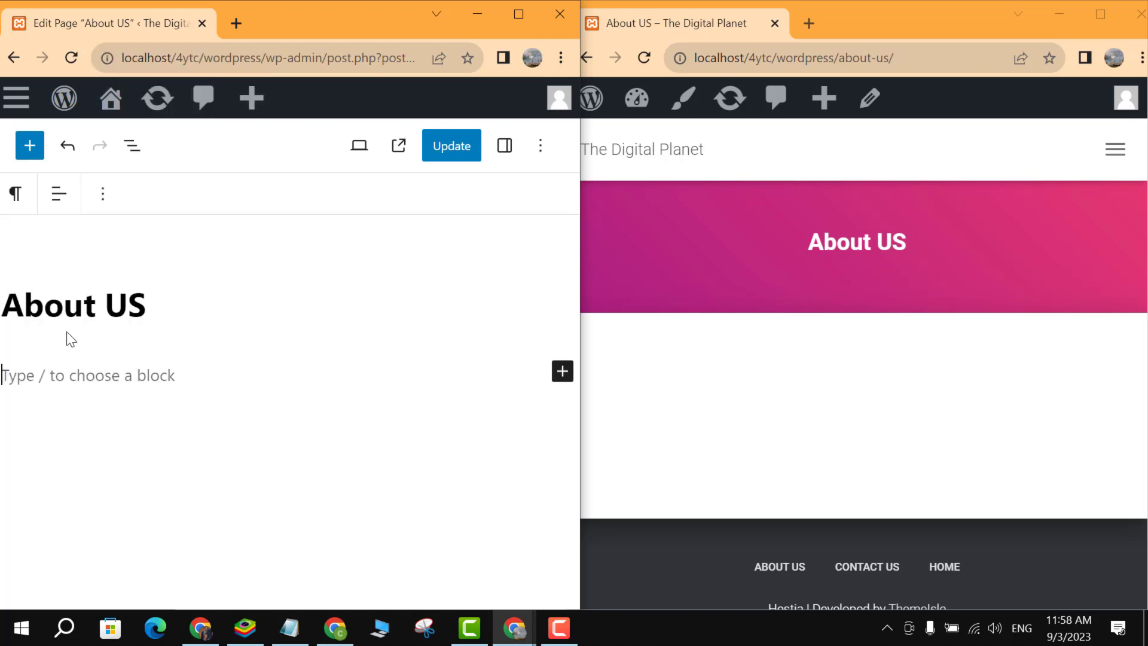
right_click(53, 376)
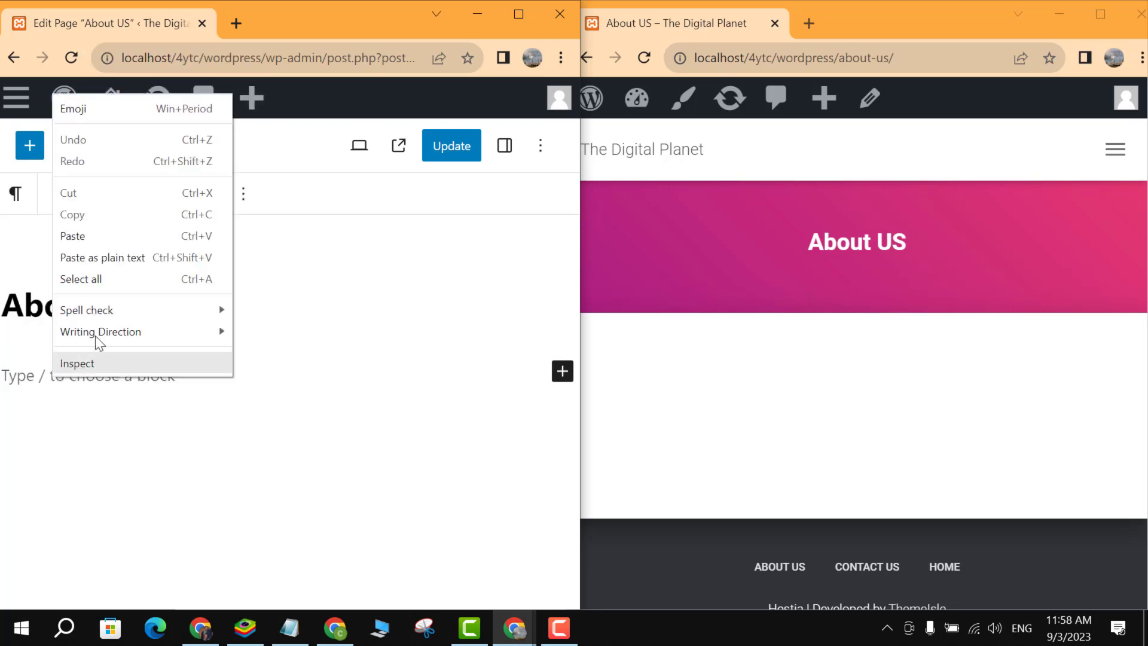
left_click(89, 236)
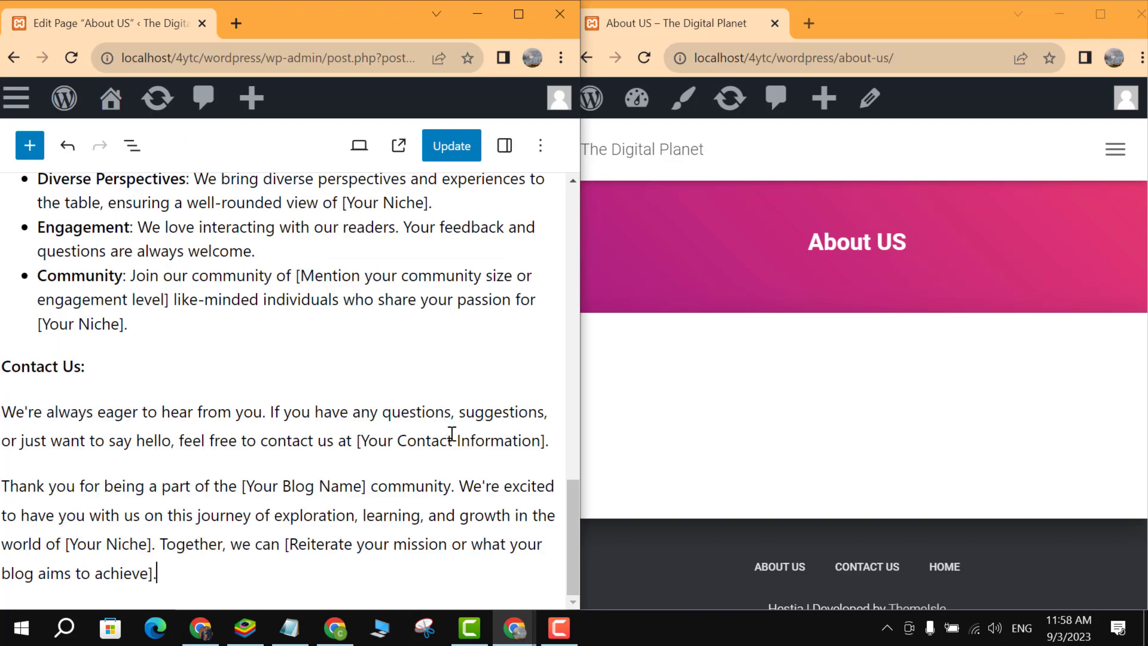
Replace "Your Blog Name" in the About US welcome sentence with "The Digital Planet" and update the page
scroll(452, 435, "up", 15)
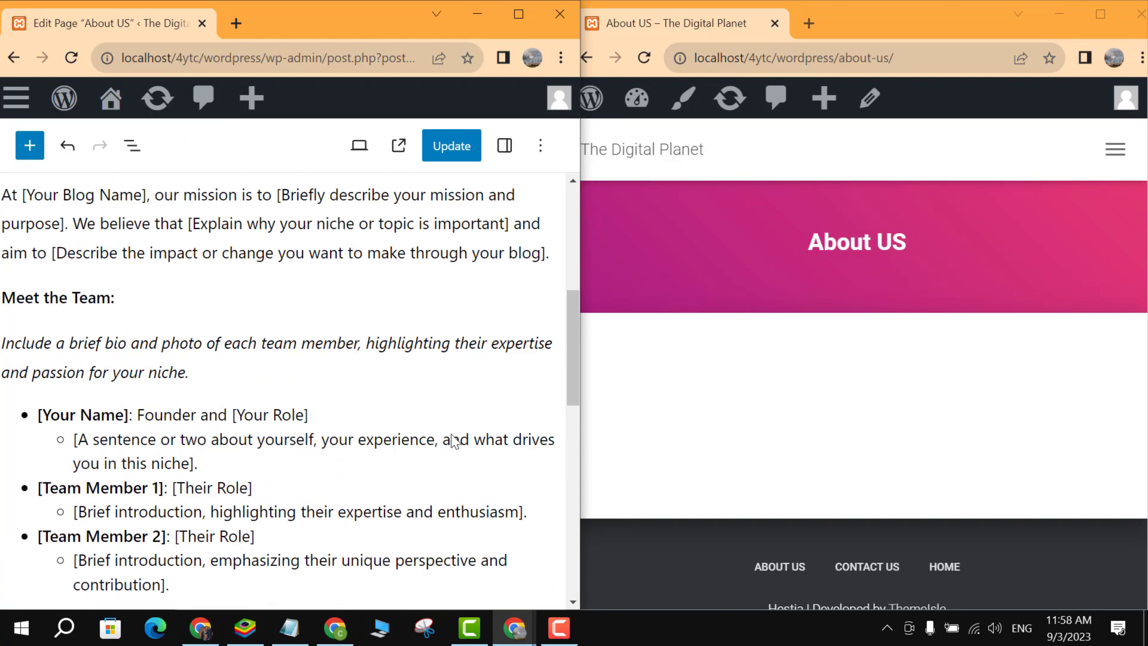
scroll(453, 441, "up", 2)
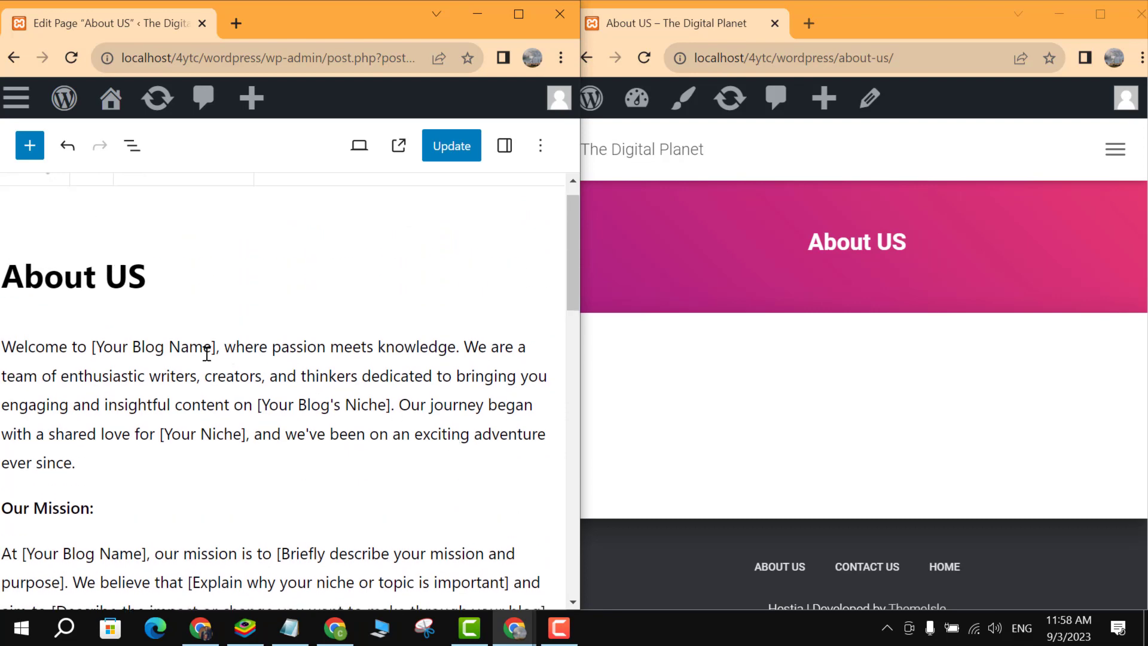
left_click_drag(213, 347, 99, 354)
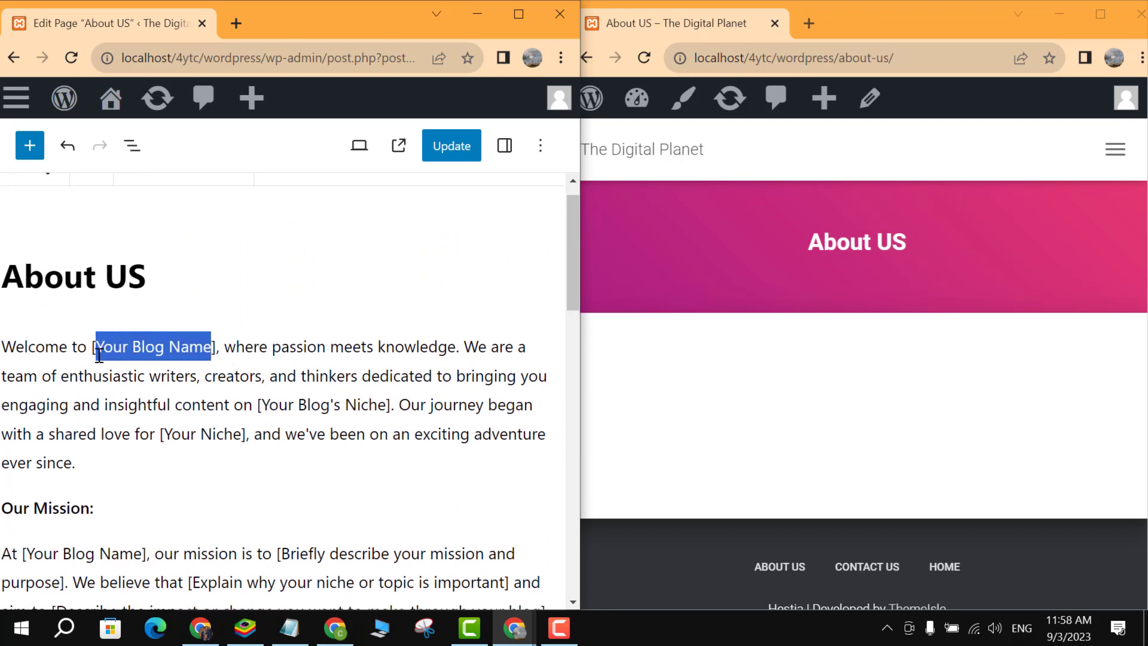
type("The ")
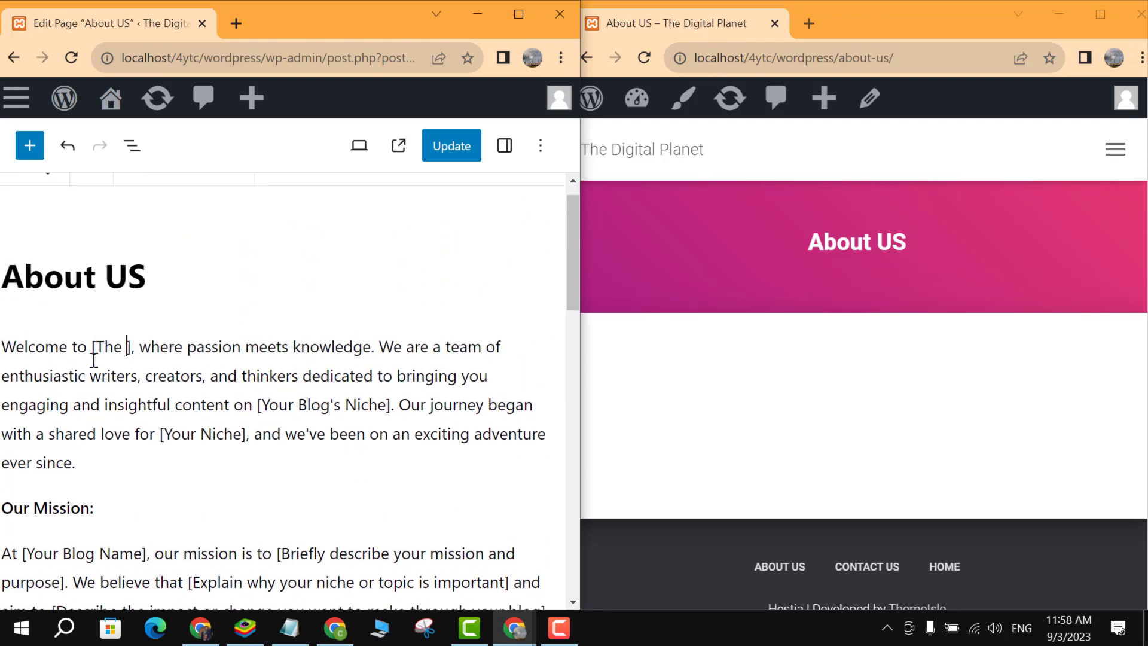
type("Digital Pl")
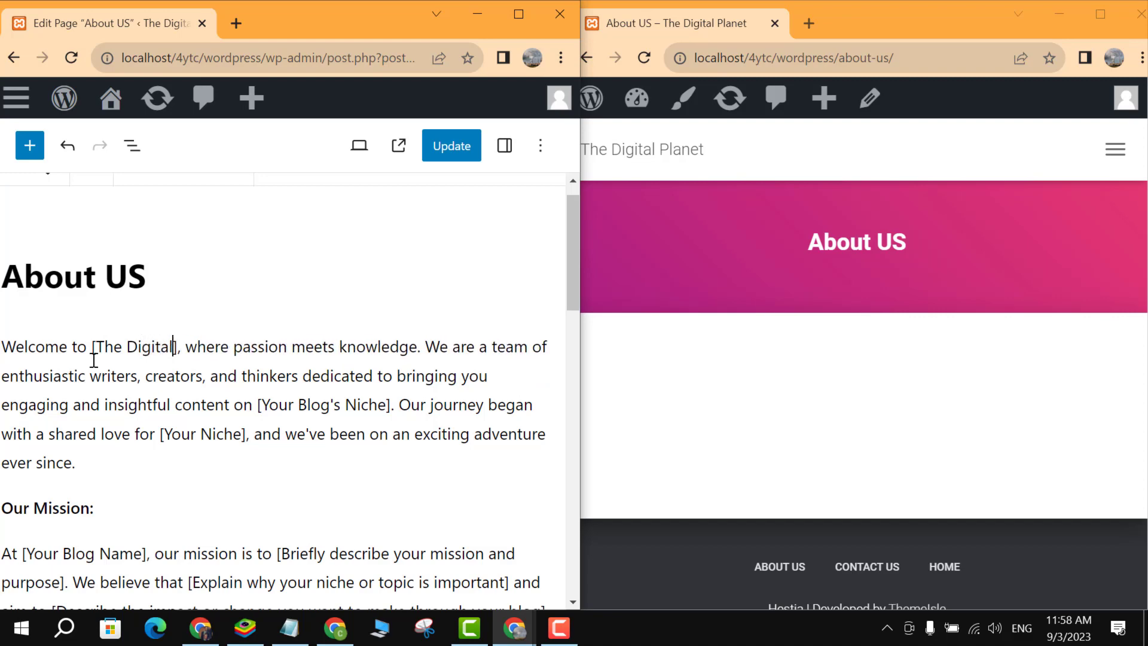
type("anet")
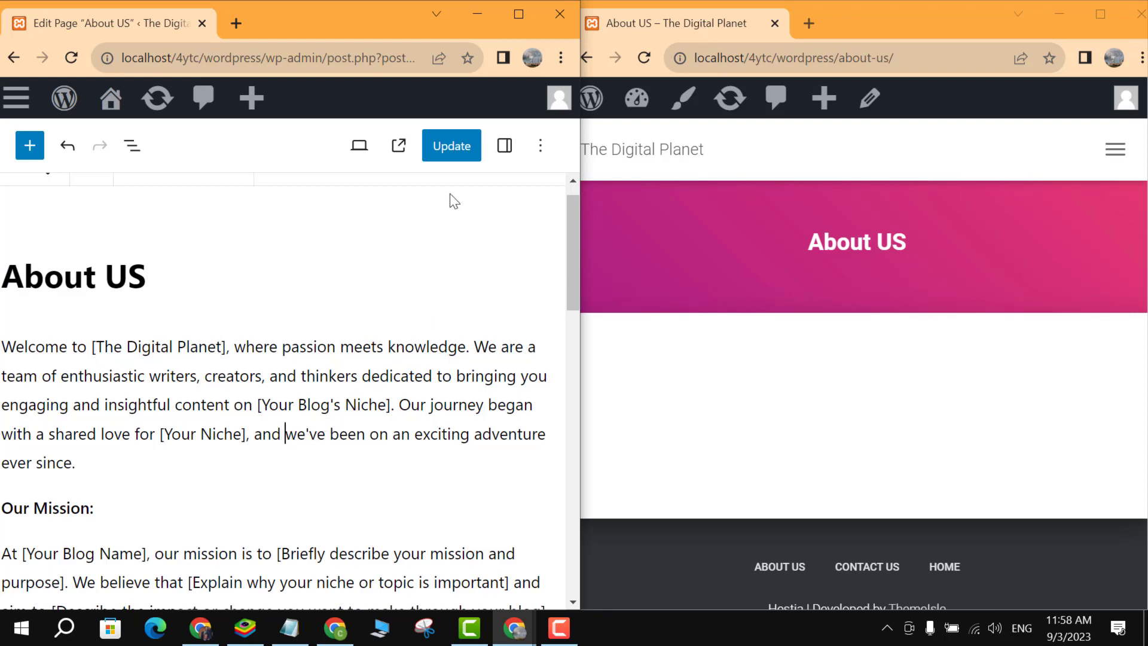
left_click(450, 150)
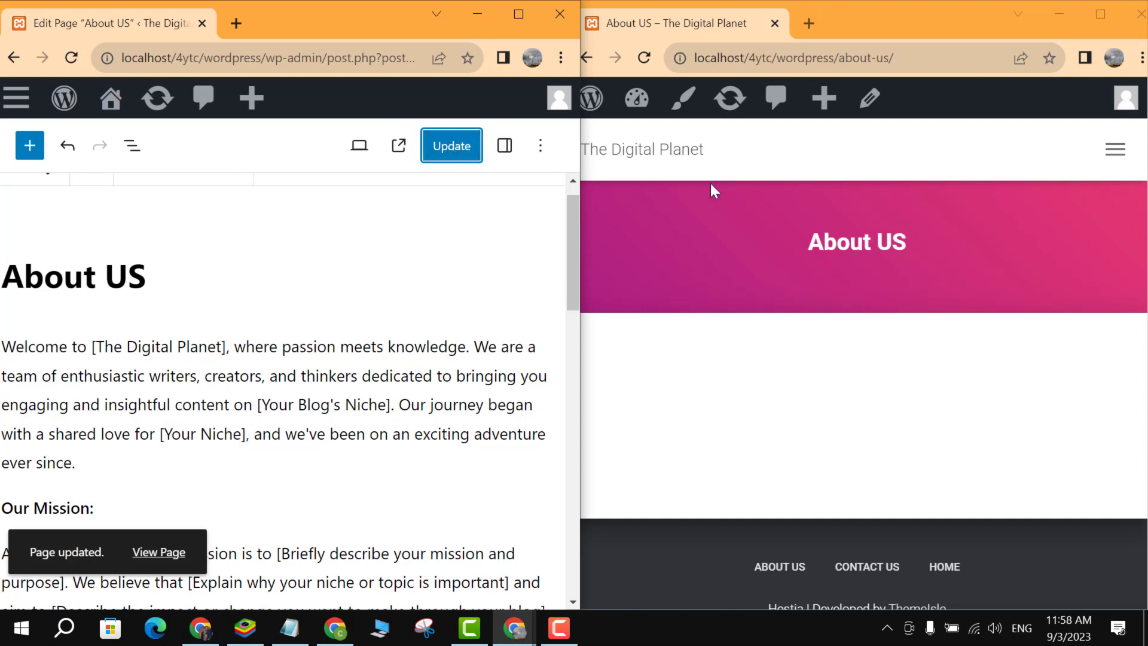
Reload the live About US page and review its content from the welcome paragraph through the footer
left_click(796, 174)
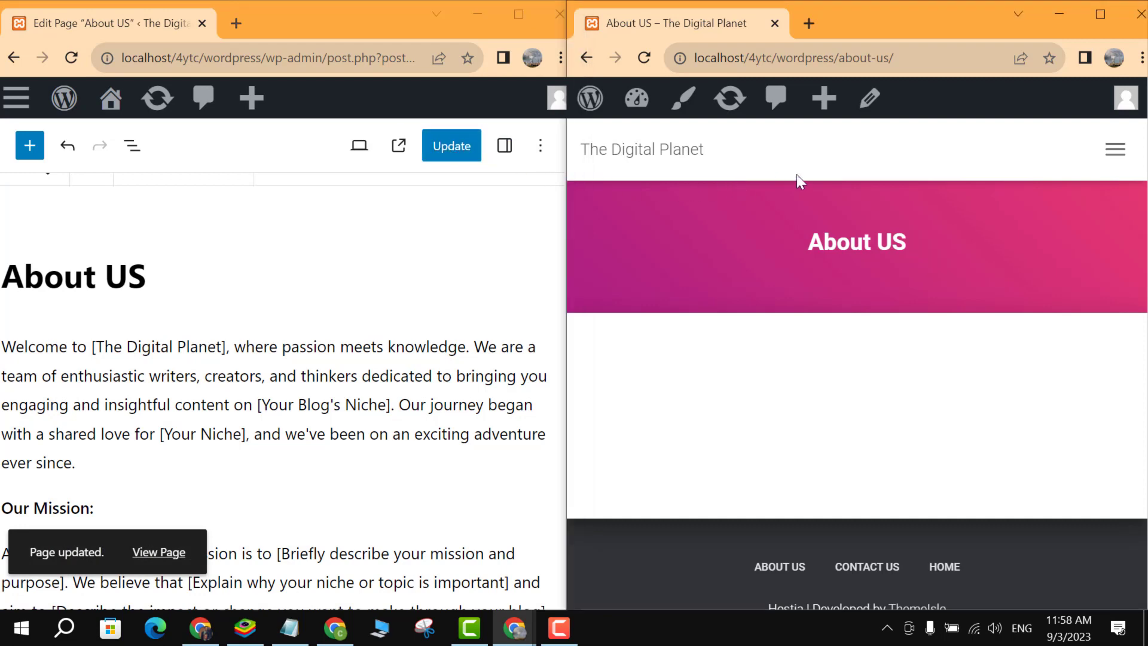
left_click(641, 56)
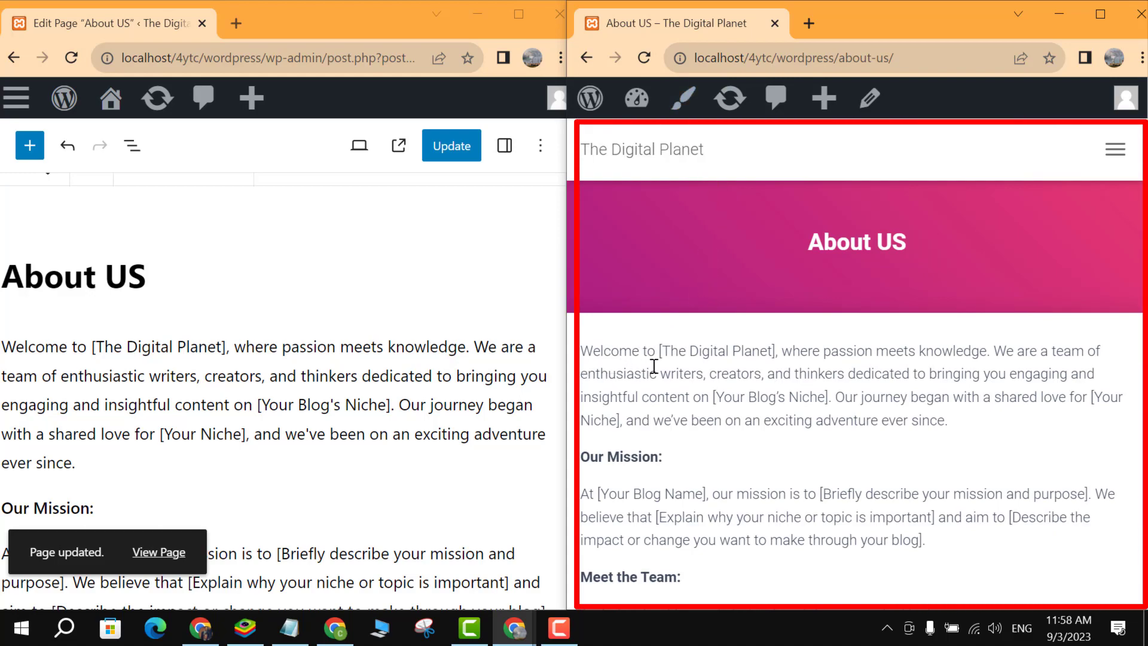
scroll(847, 367, "down", 15)
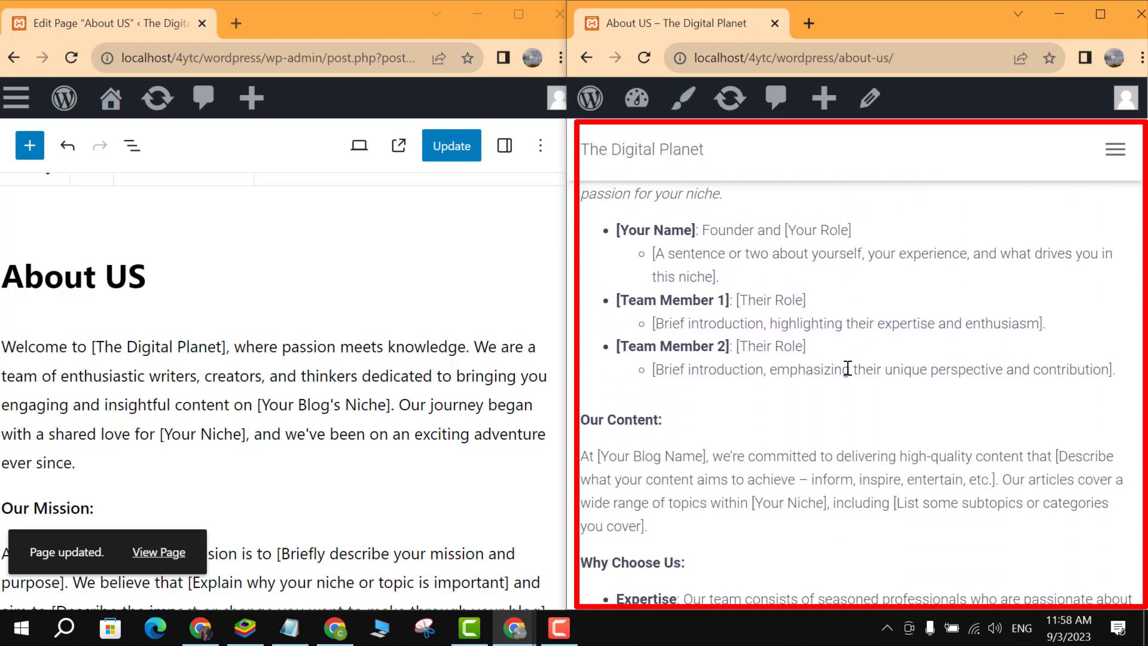
scroll(847, 367, "down", 2)
scroll(848, 368, "up", 12)
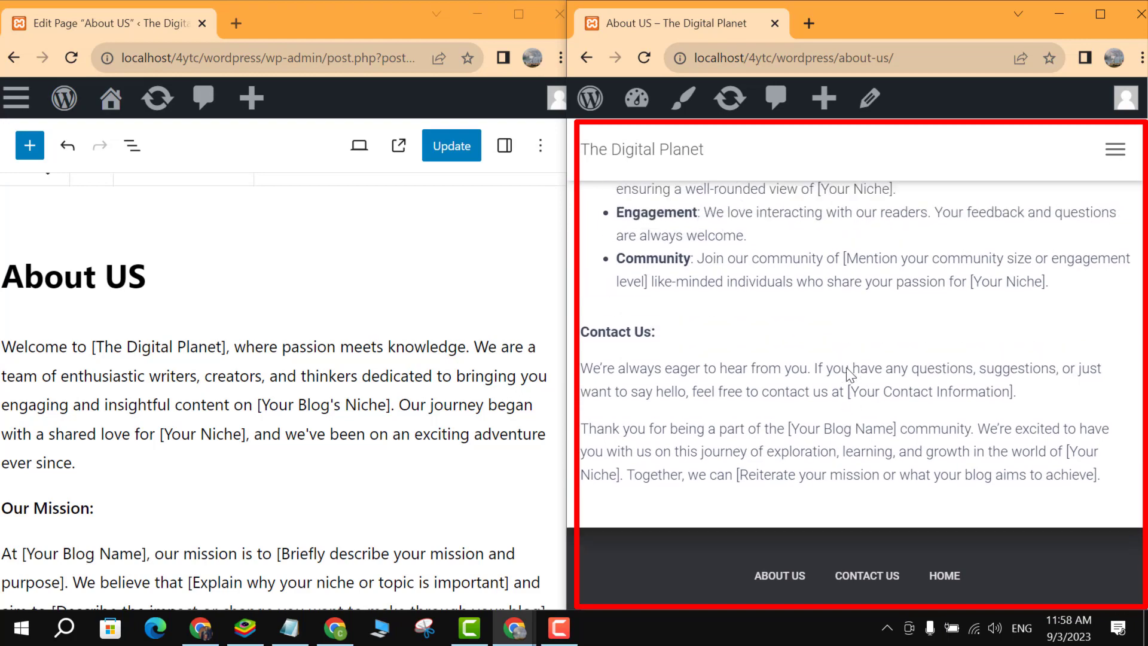
scroll(849, 374, "up", 3)
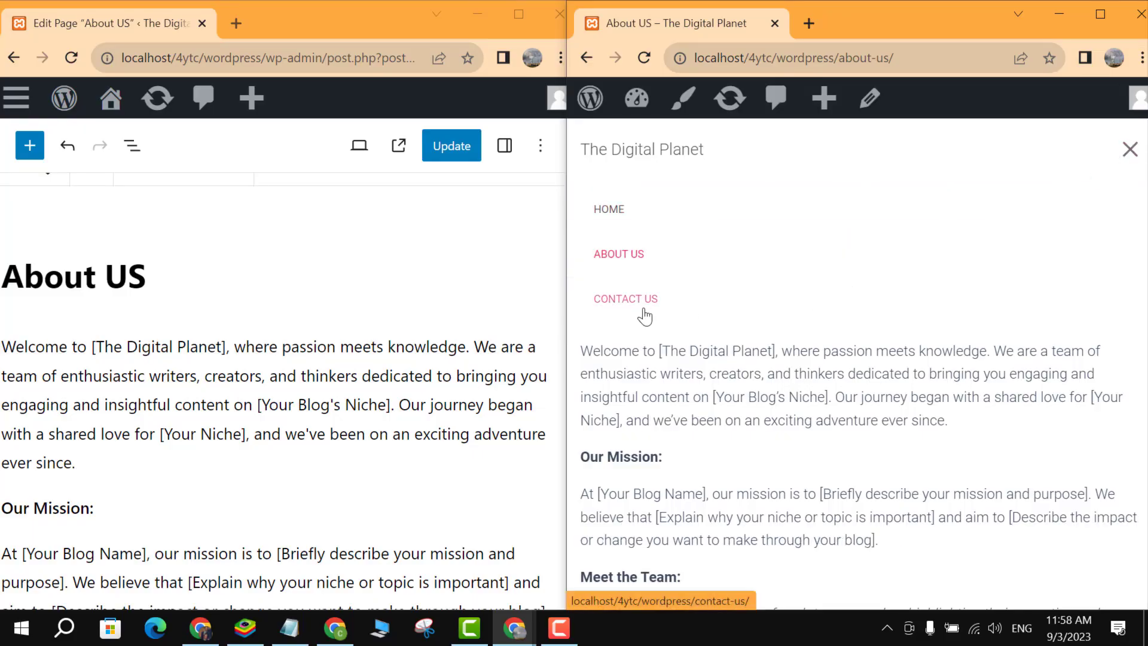
View the Contact Us page on the live site and open it for editing from the WordPress list of all pages
left_click(626, 311)
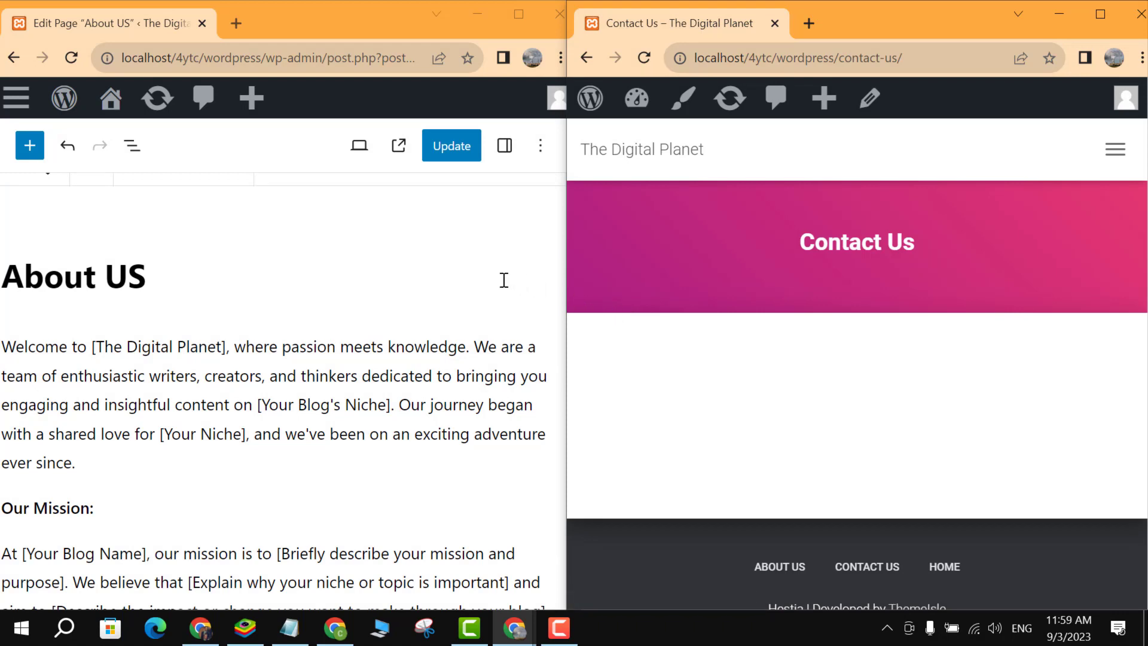
left_click(17, 98)
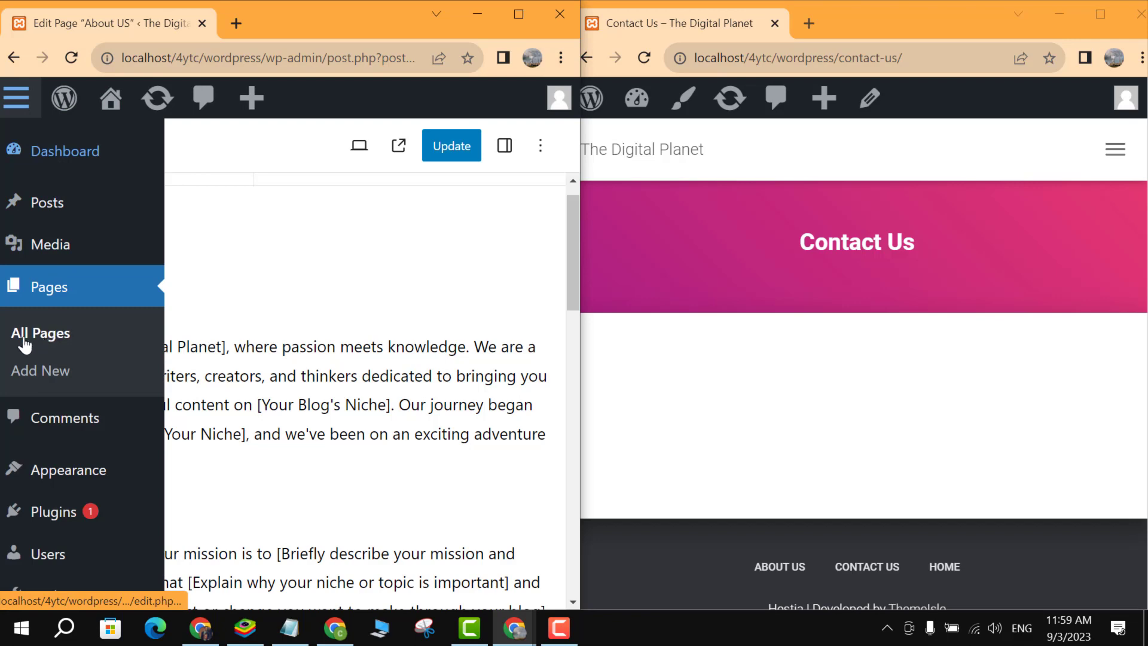
left_click(37, 342)
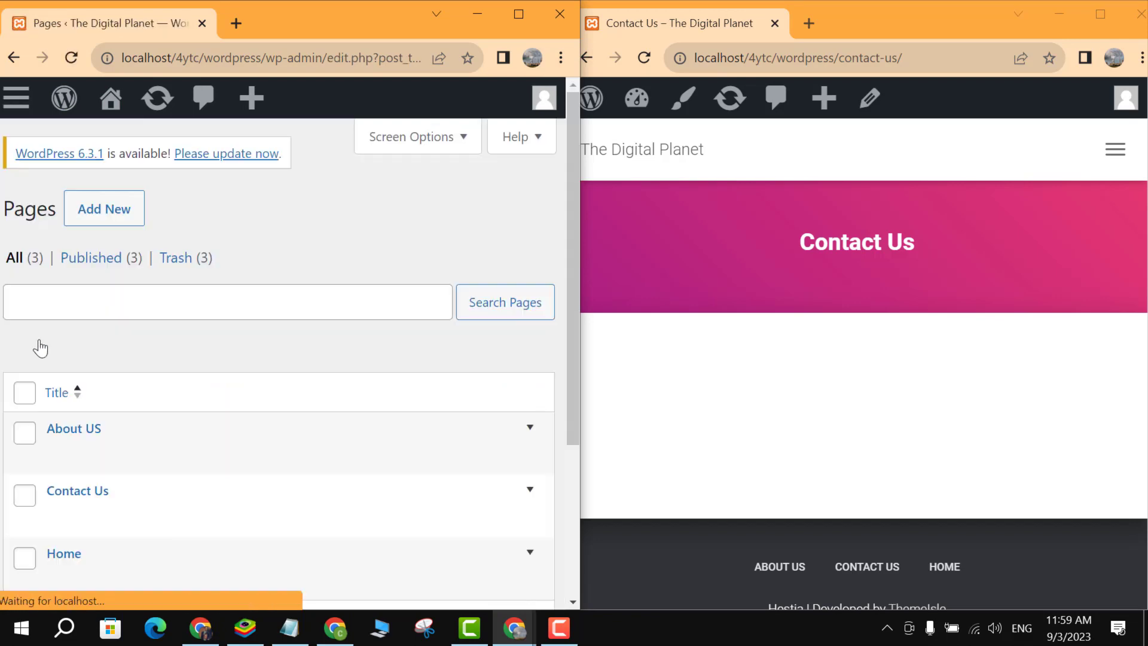
scroll(211, 320, "down", 4)
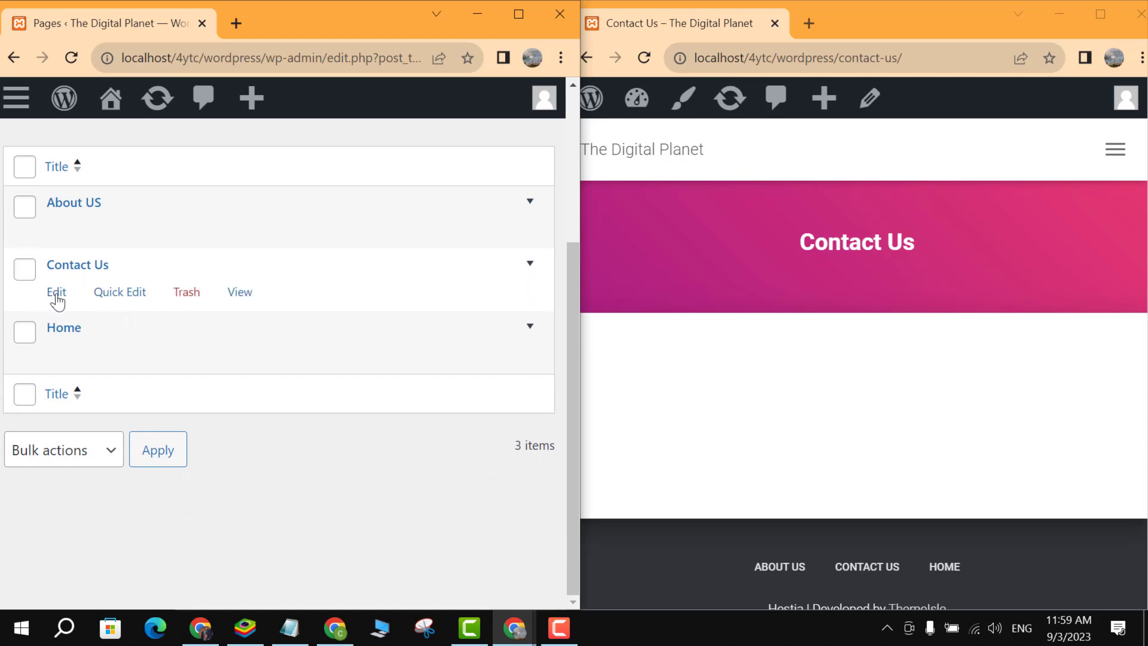
left_click(59, 296)
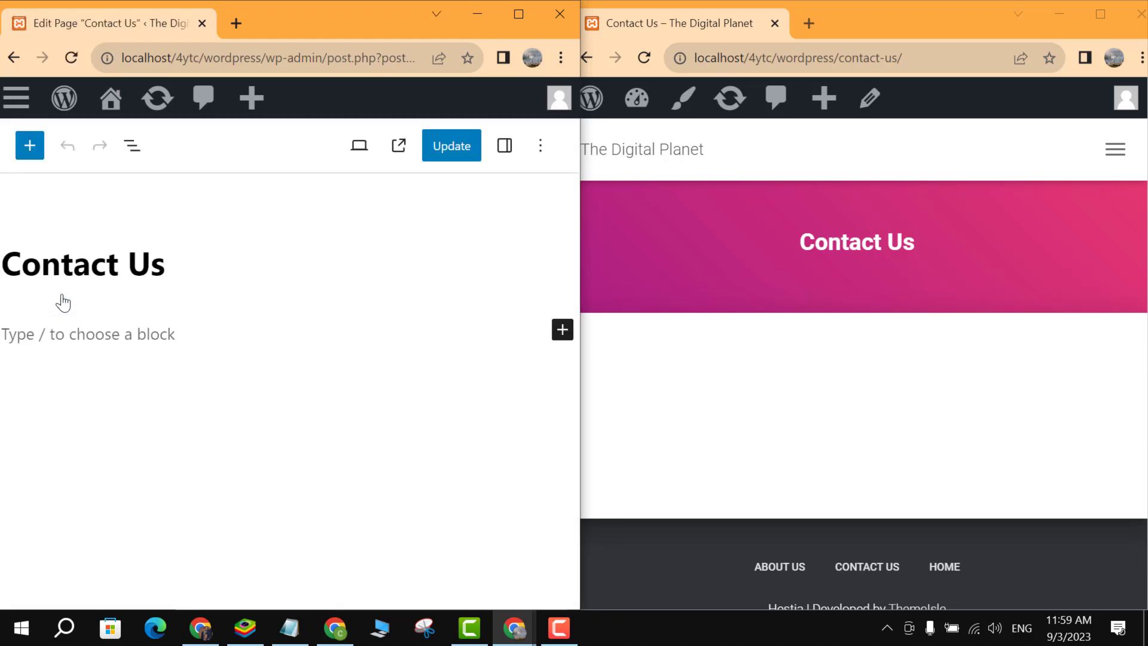
left_click(62, 303)
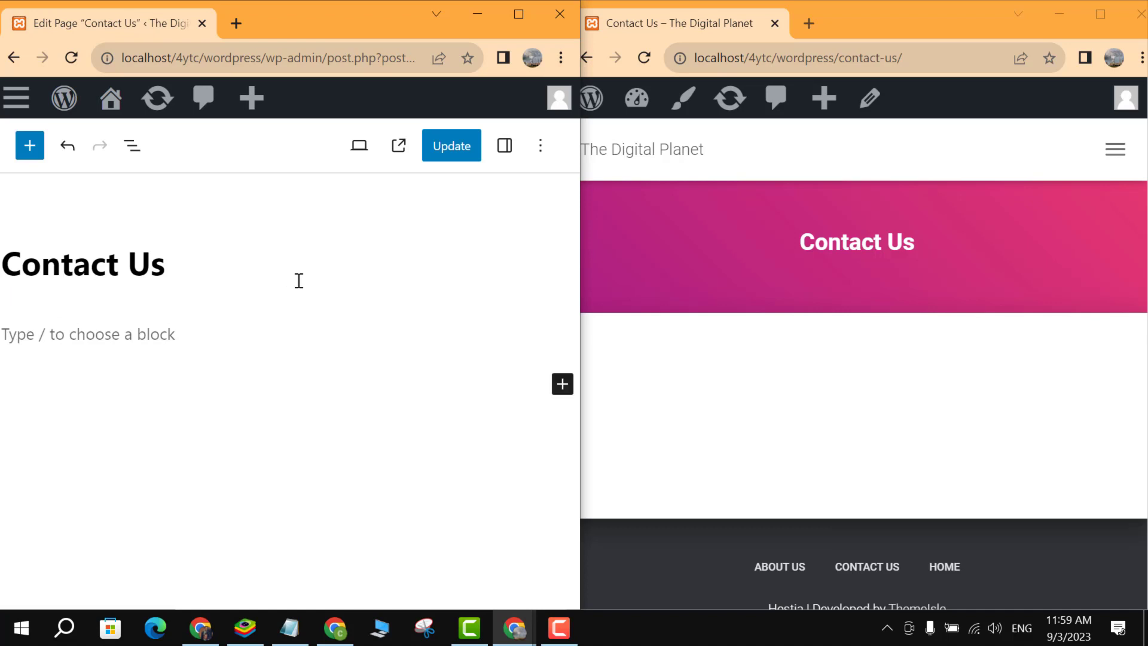
Open the WordPress page for adding new plugins in a separate browser tab and switch to it
left_click(25, 113)
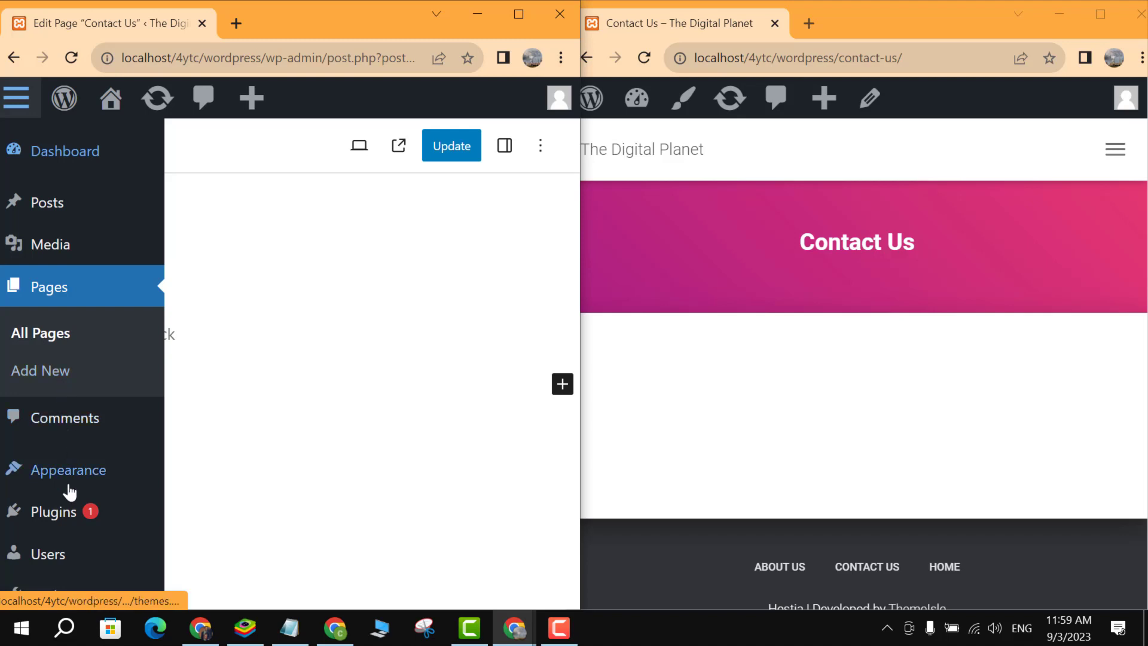
left_click(66, 523)
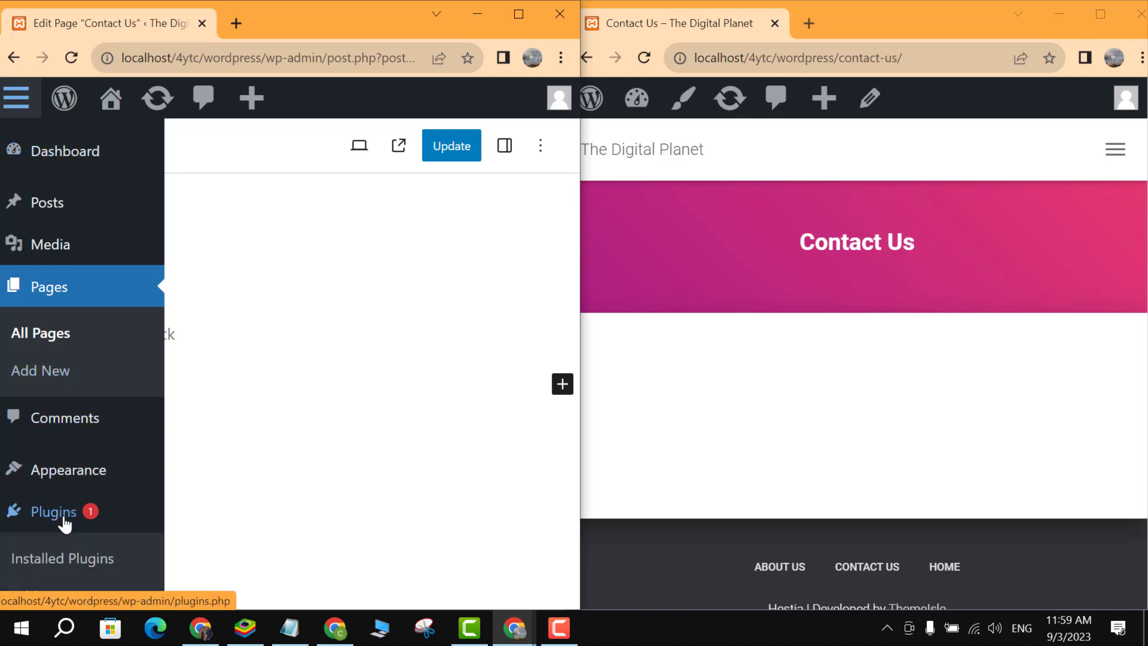
scroll(62, 524, "down", 3)
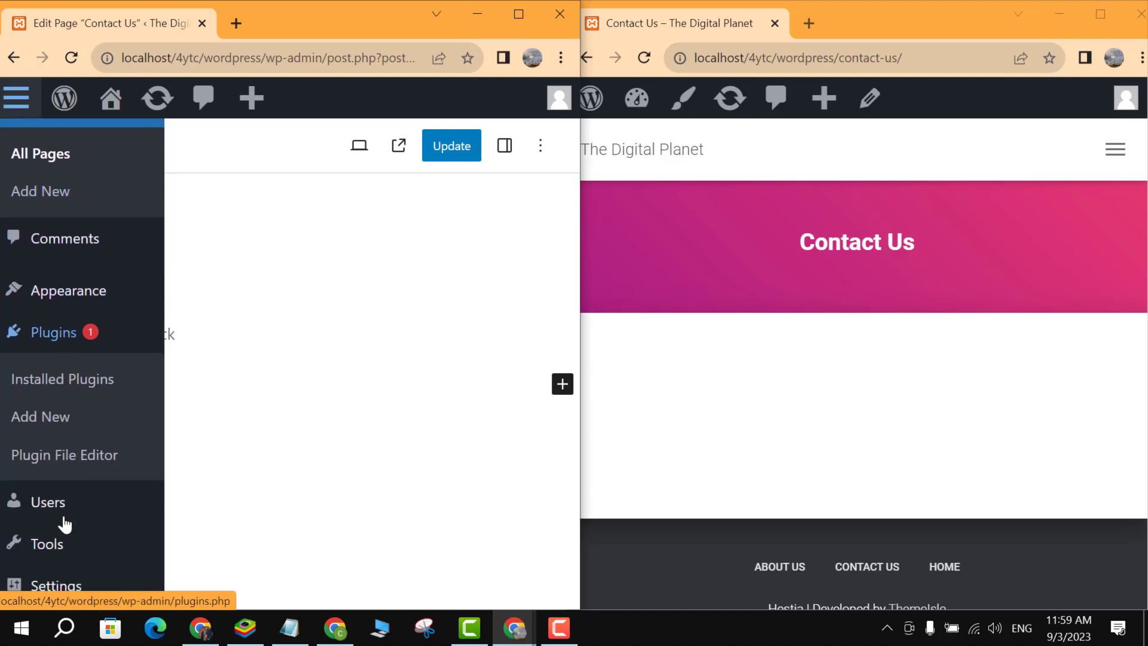
right_click(27, 428)
left_click(60, 440)
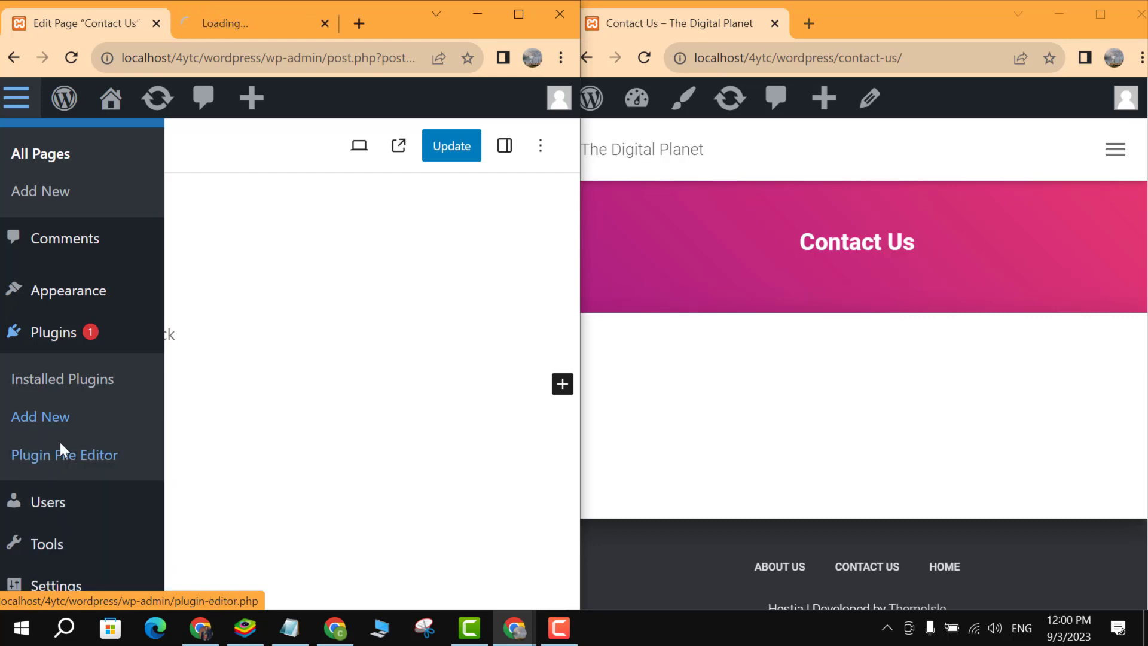
left_click(257, 25)
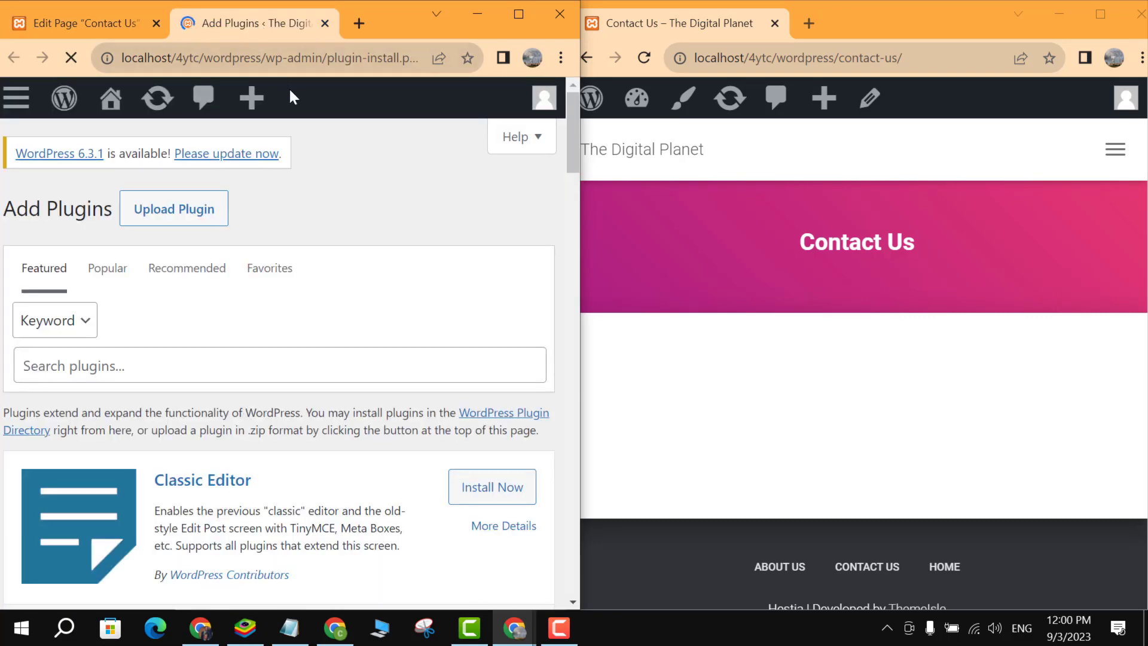
Search the plugins for "Contact form 7", then install and activate the Contact Form 7 plugin
left_click(420, 352)
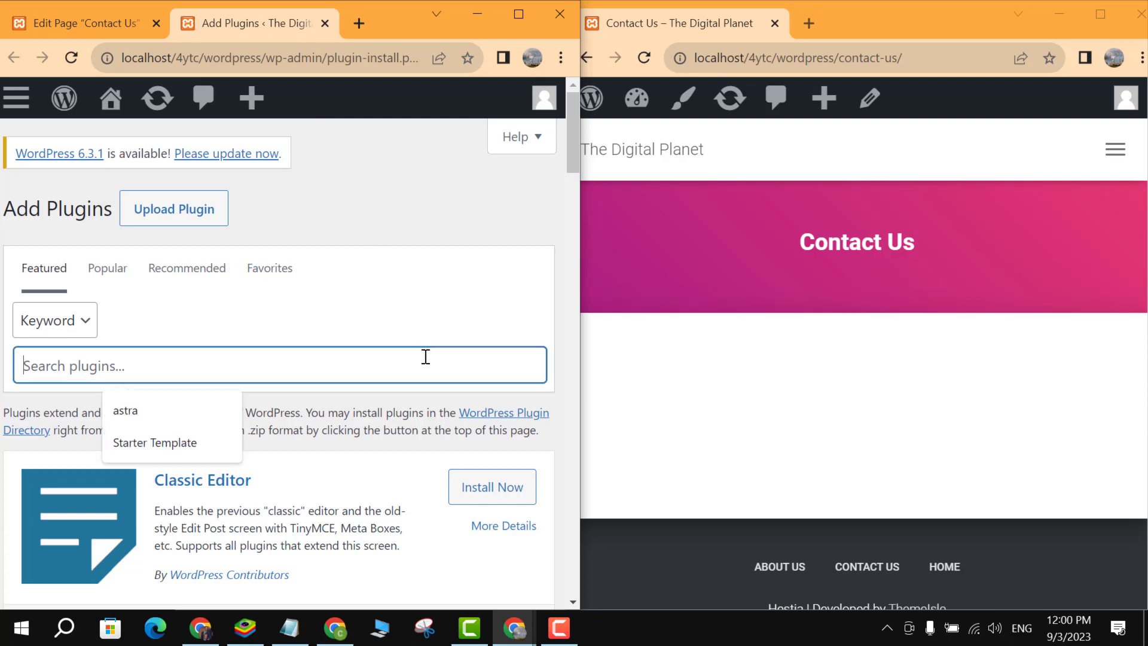
type("Contact form 7")
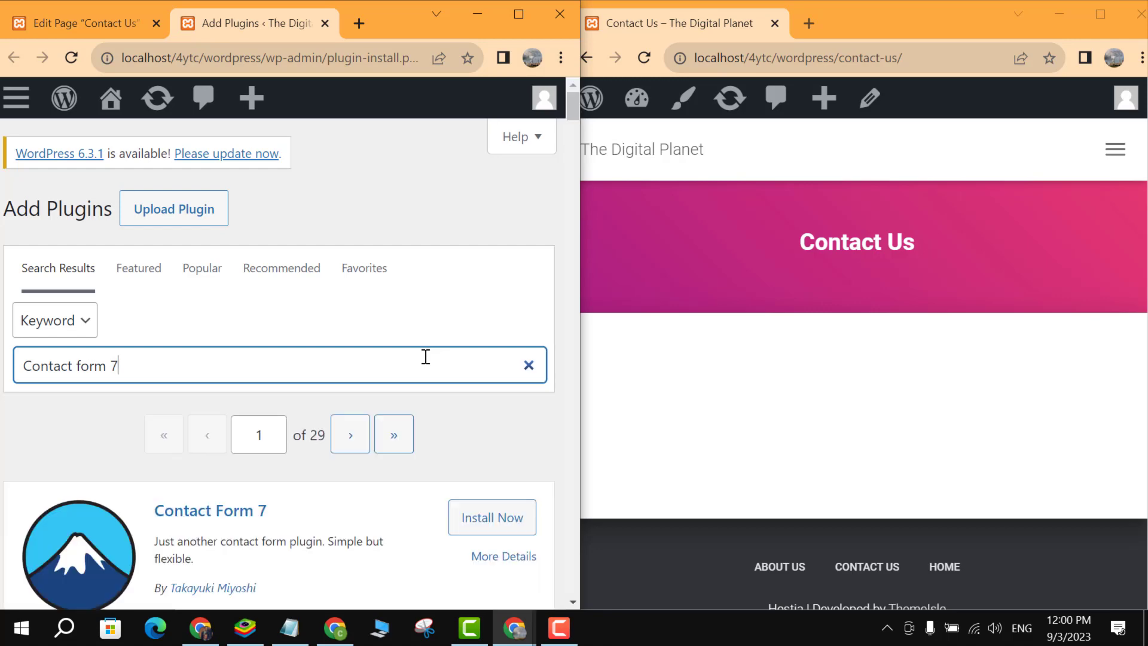
scroll(437, 261, "down", 5)
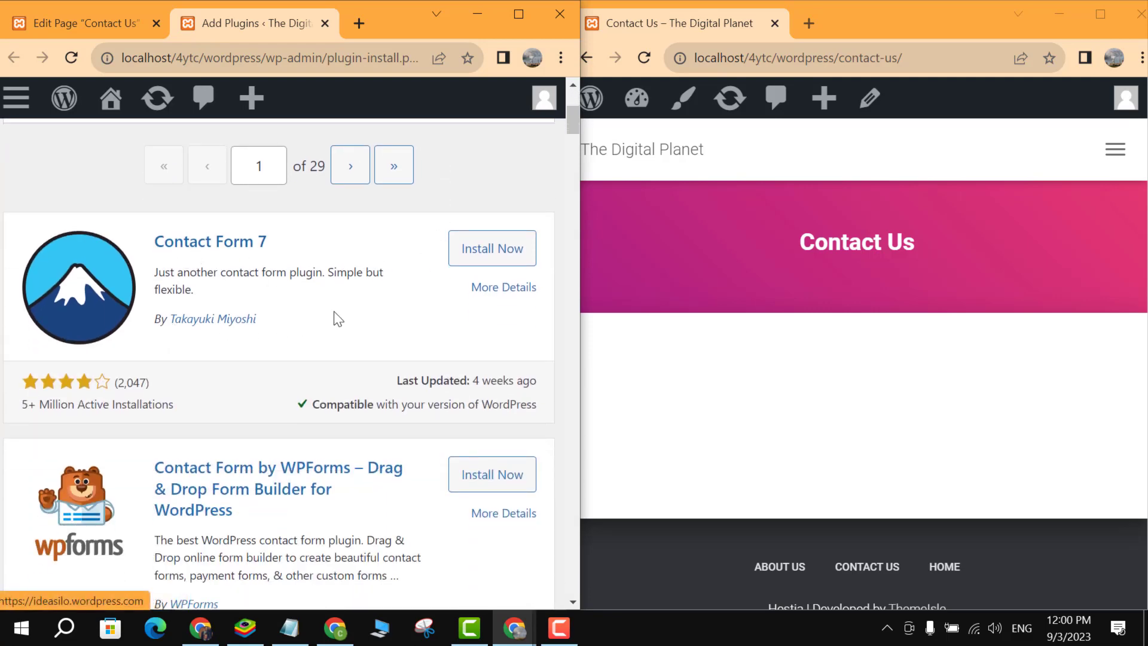
left_click(482, 265)
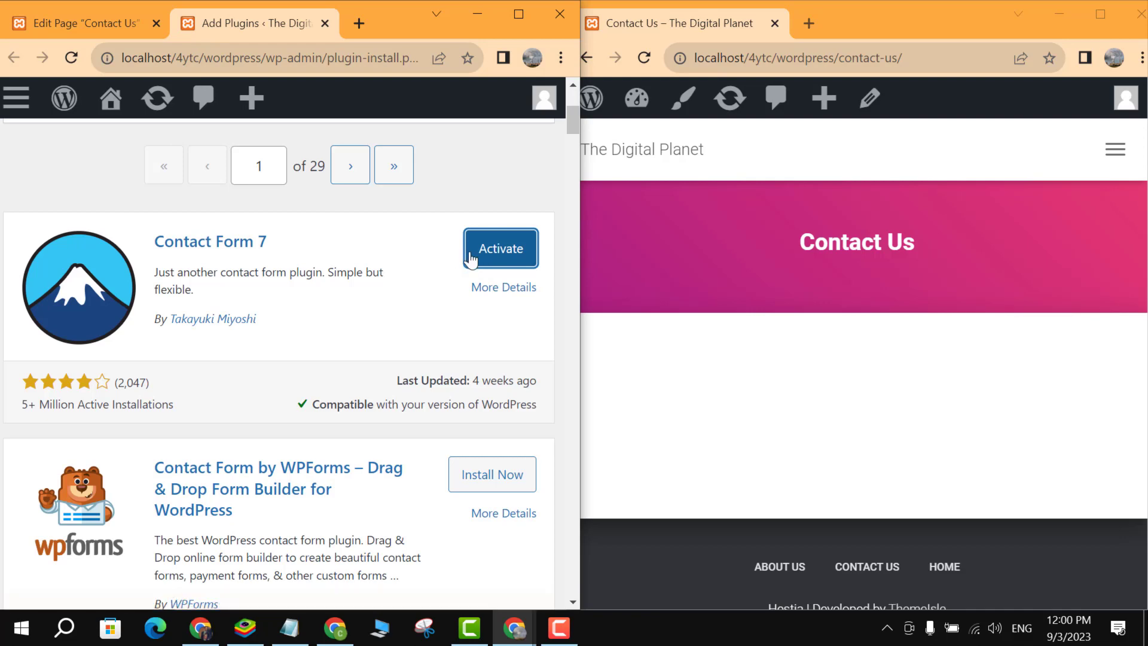
left_click(487, 263)
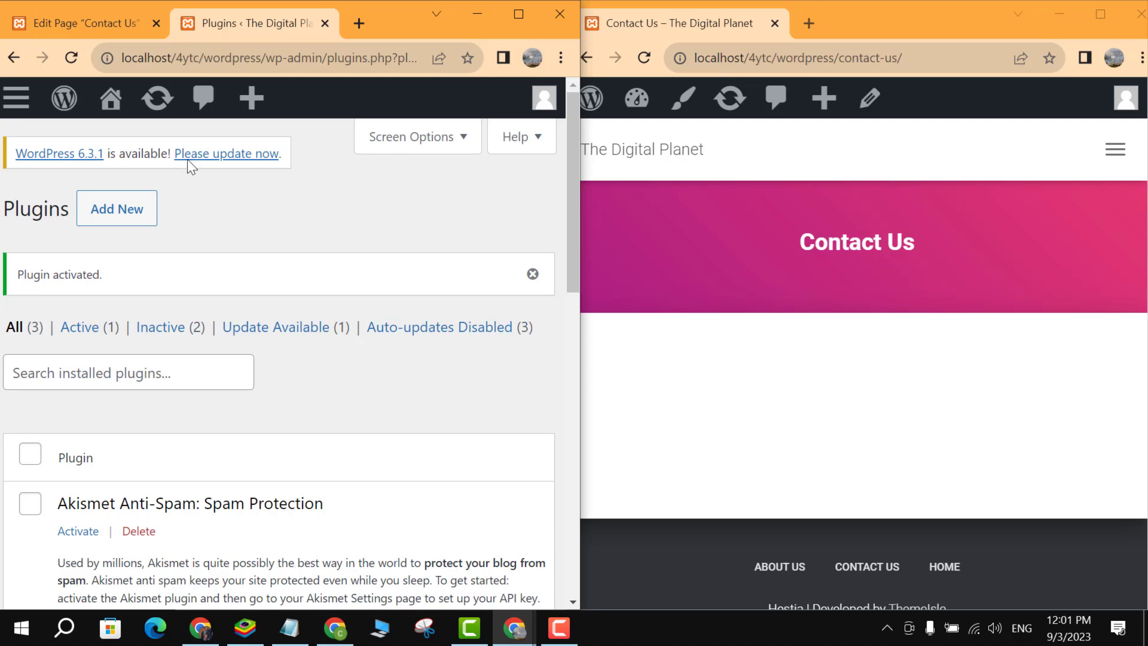
Open the Contact Forms list, dismiss the introductory notice, and open Contact form 1 for editing
left_click(16, 98)
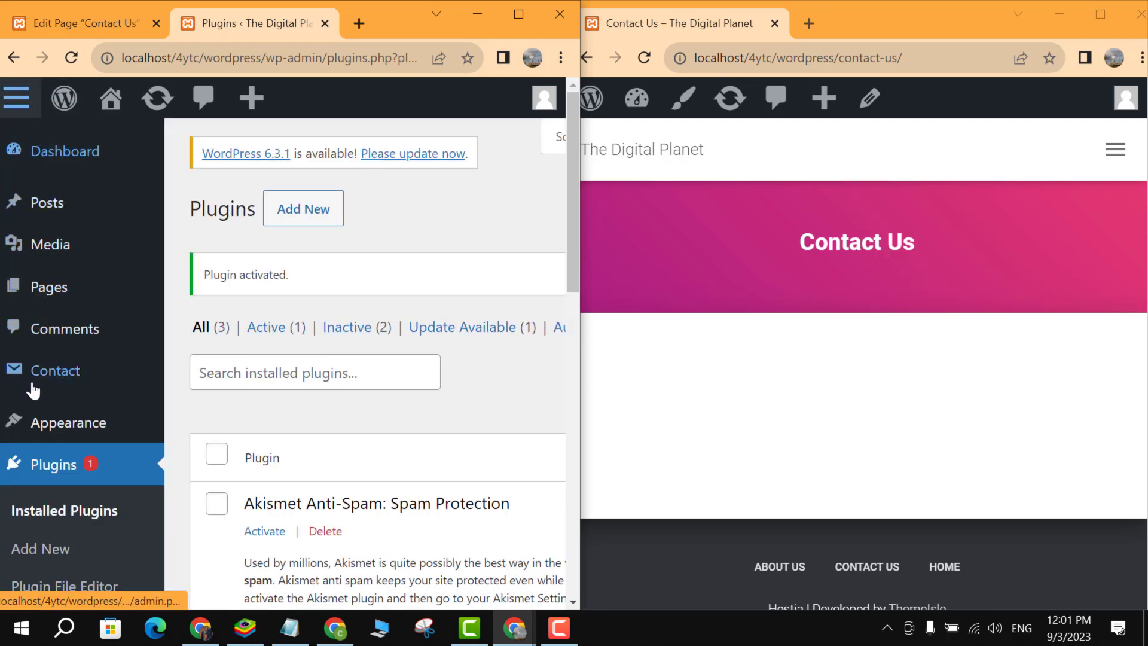
left_click(50, 390)
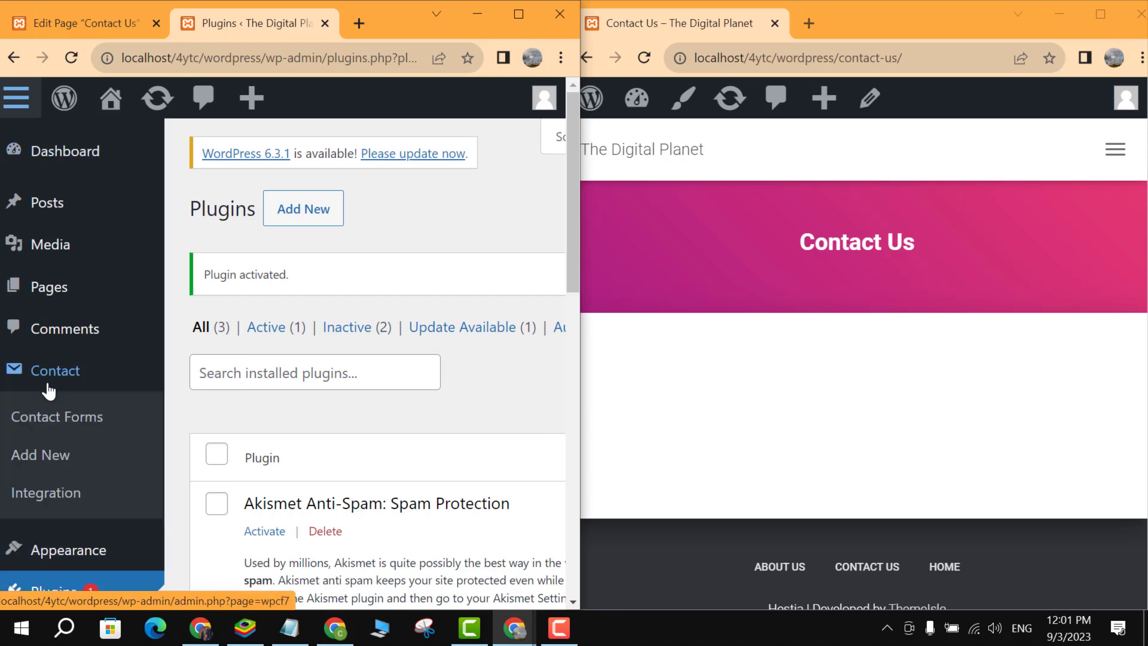
left_click(52, 420)
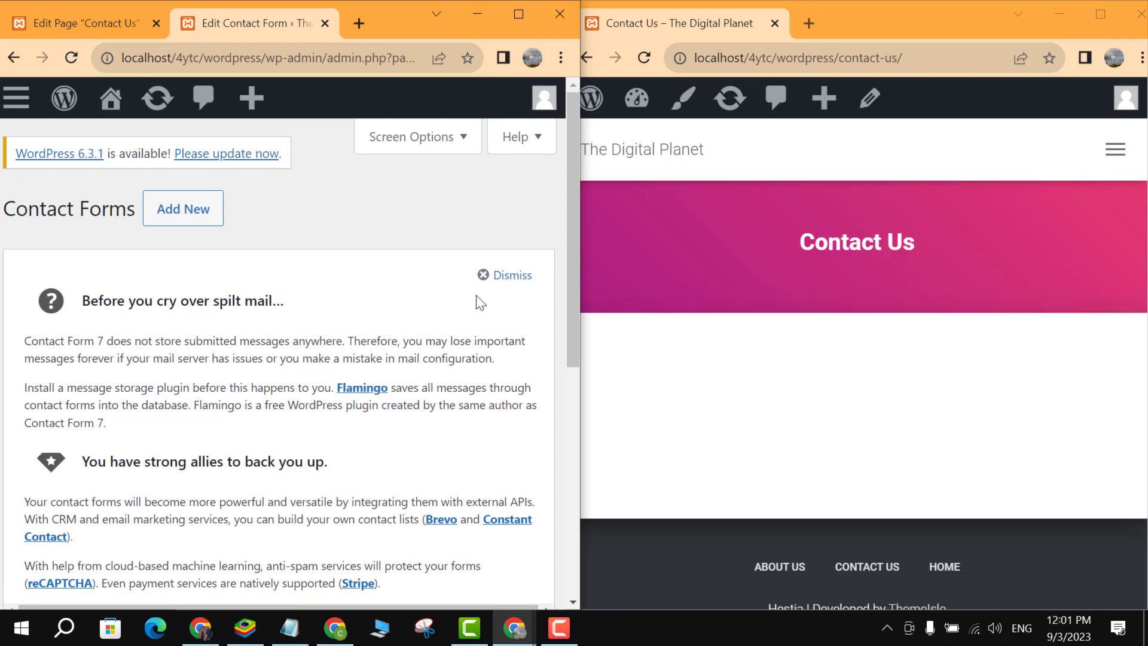
left_click(484, 277)
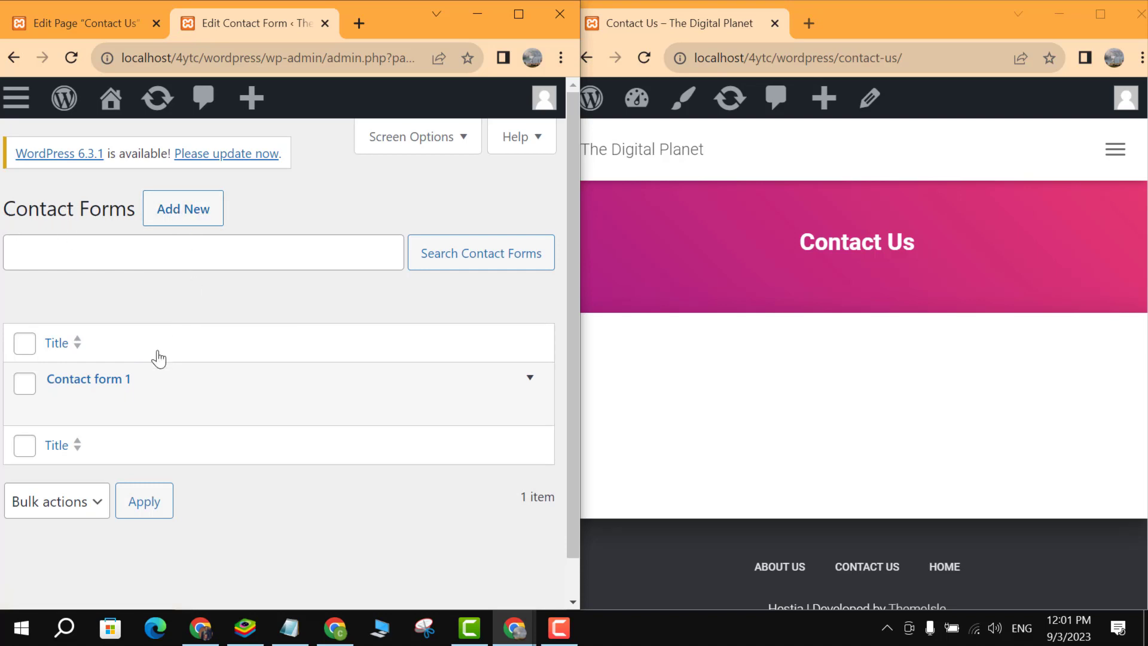
mouse_move(47, 385)
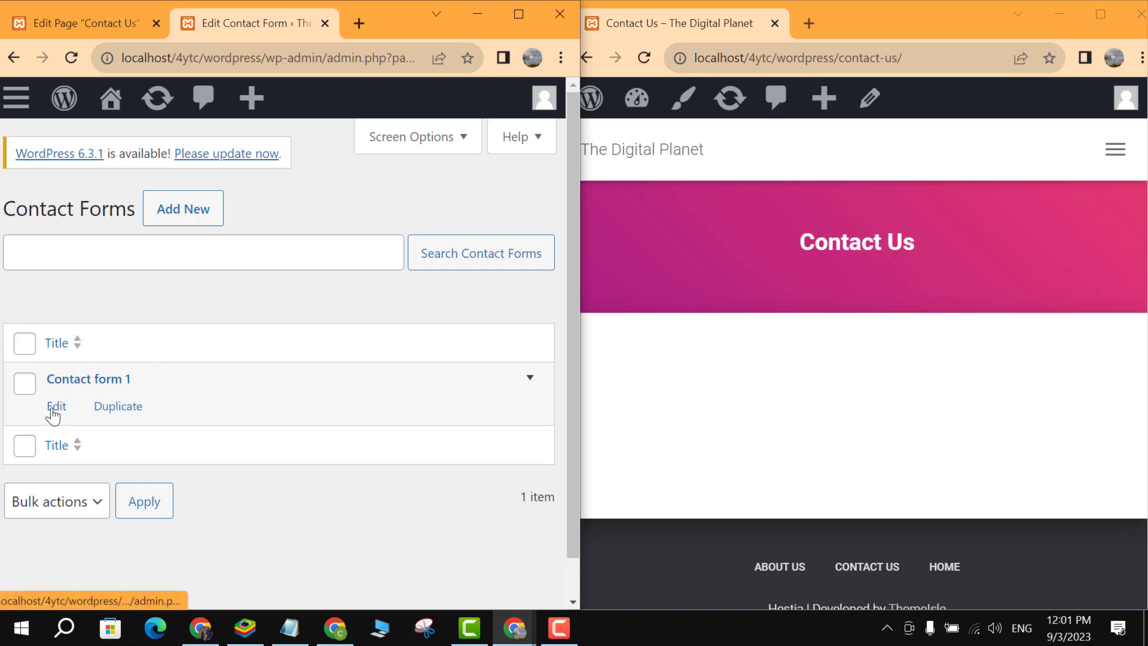
left_click(53, 409)
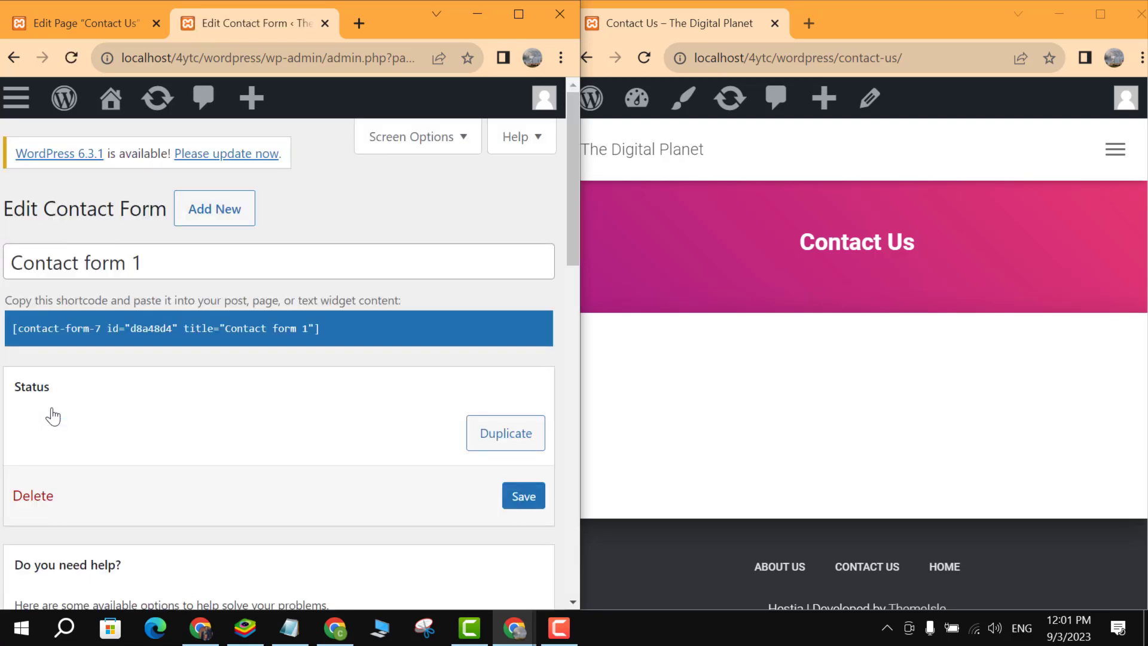
Review the Contact form 1 form template, then its mail template from the recipient field to the file attachments
scroll(284, 388, "down", 2)
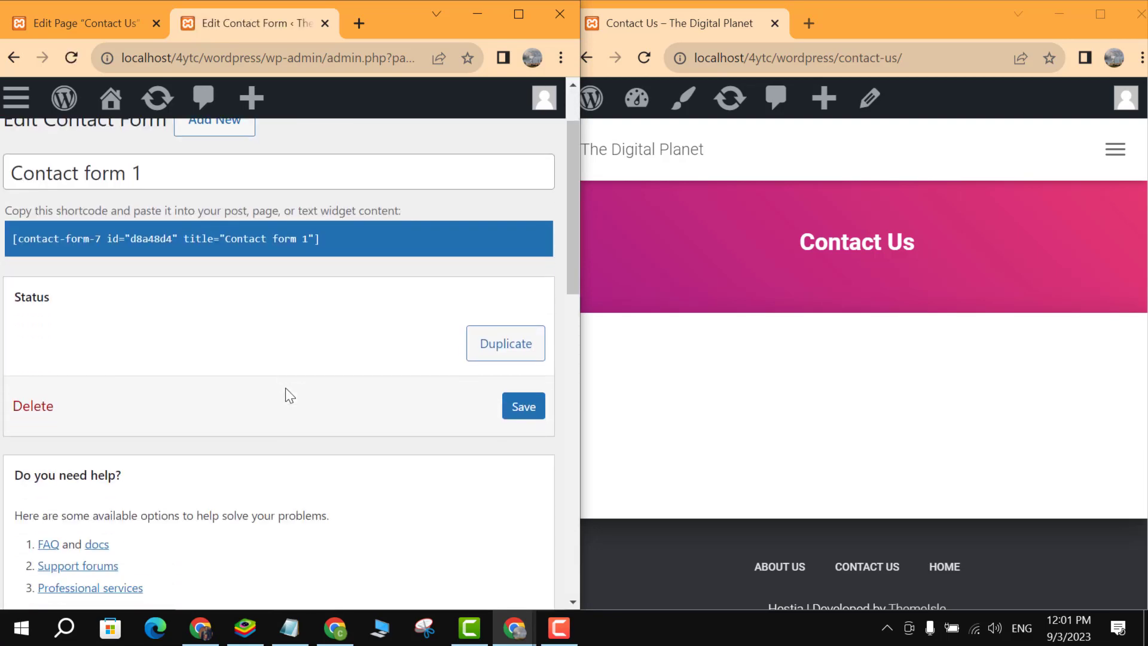
scroll(286, 391, "down", 6)
scroll(285, 388, "down", 3)
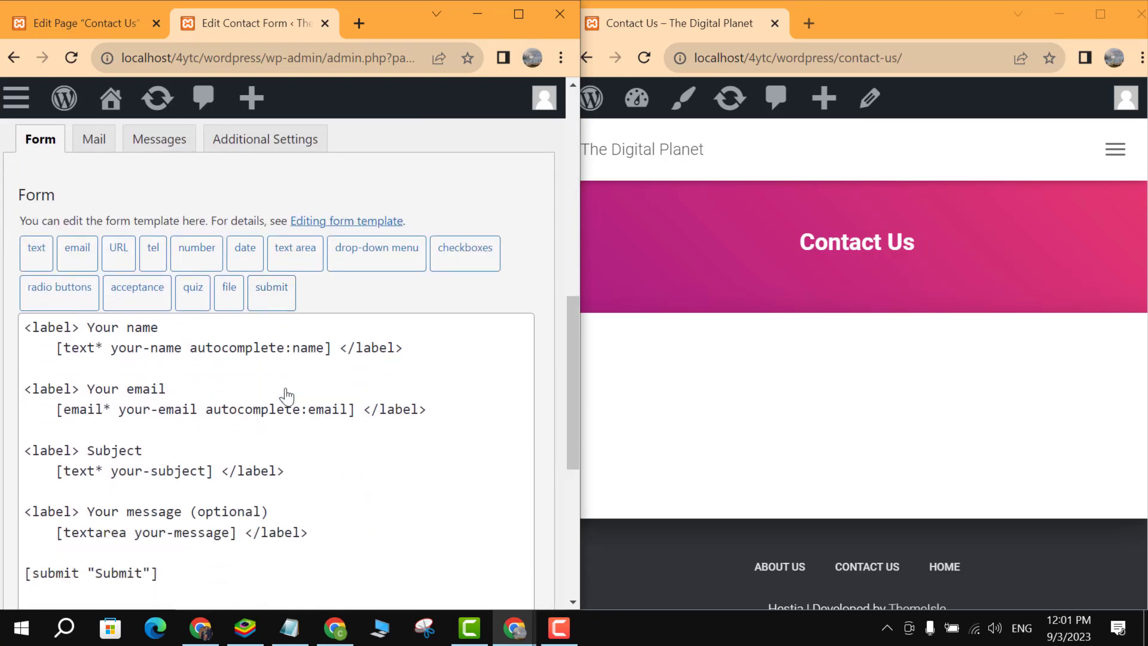
scroll(286, 396, "down", 2)
scroll(287, 388, "up", 3)
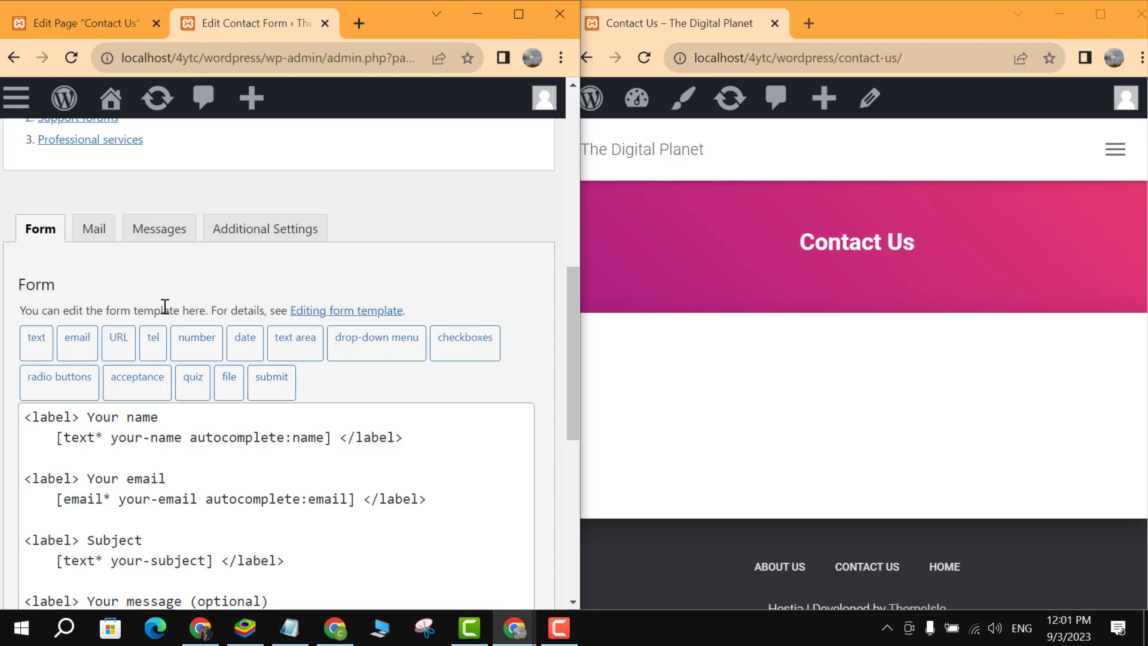
left_click(103, 242)
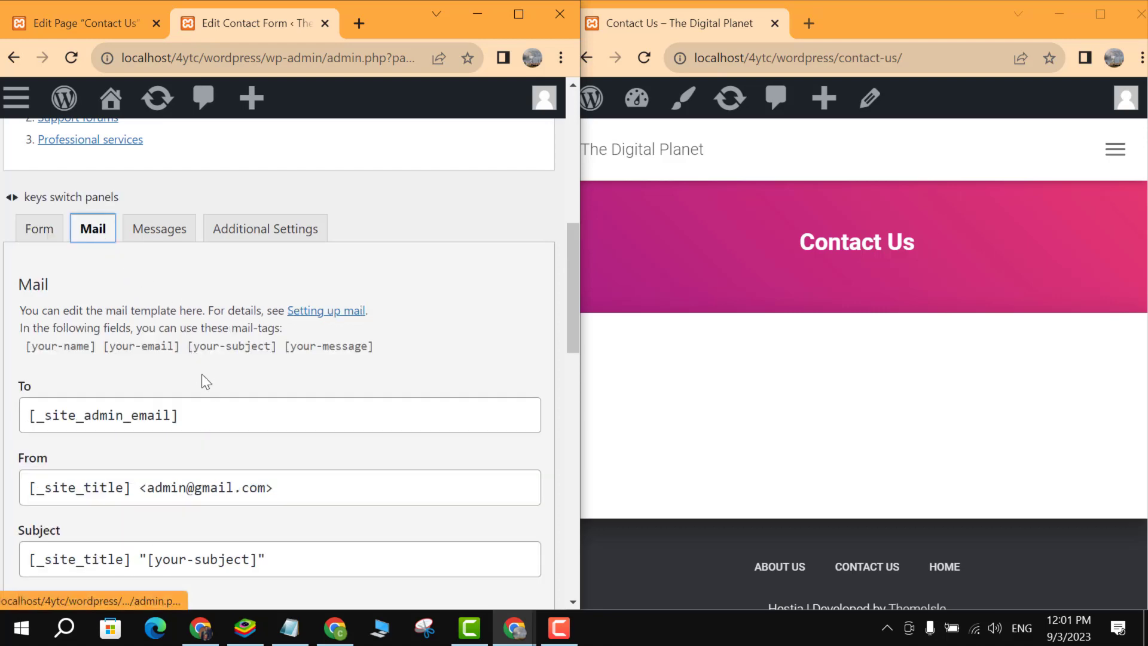
scroll(223, 399, "down", 2)
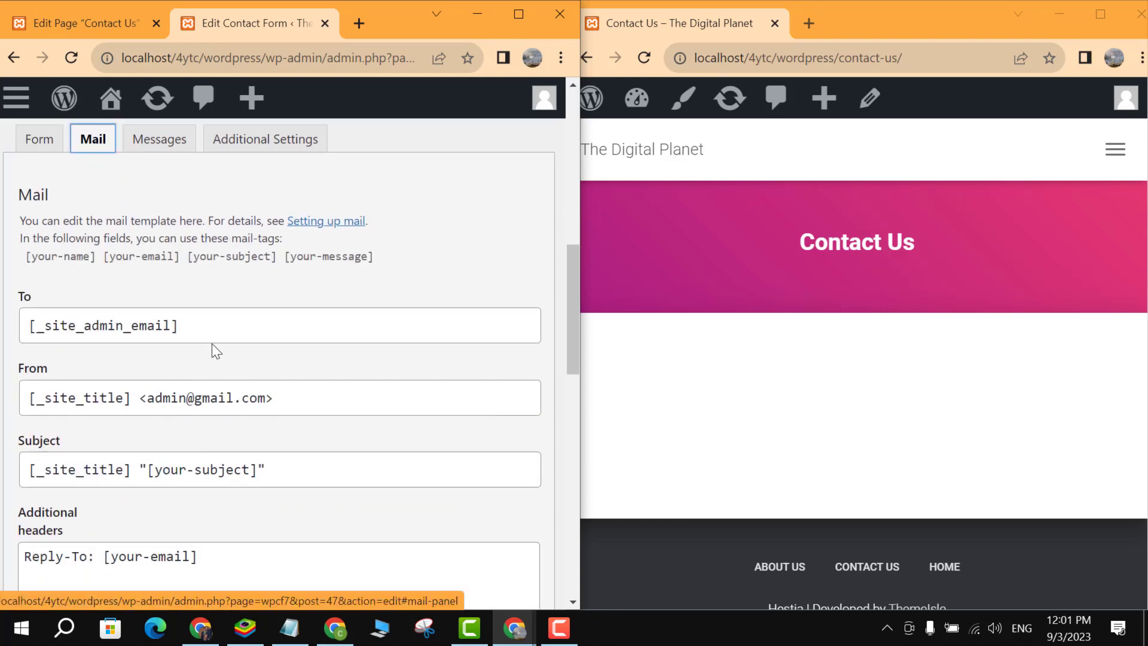
scroll(329, 364, "down", 10)
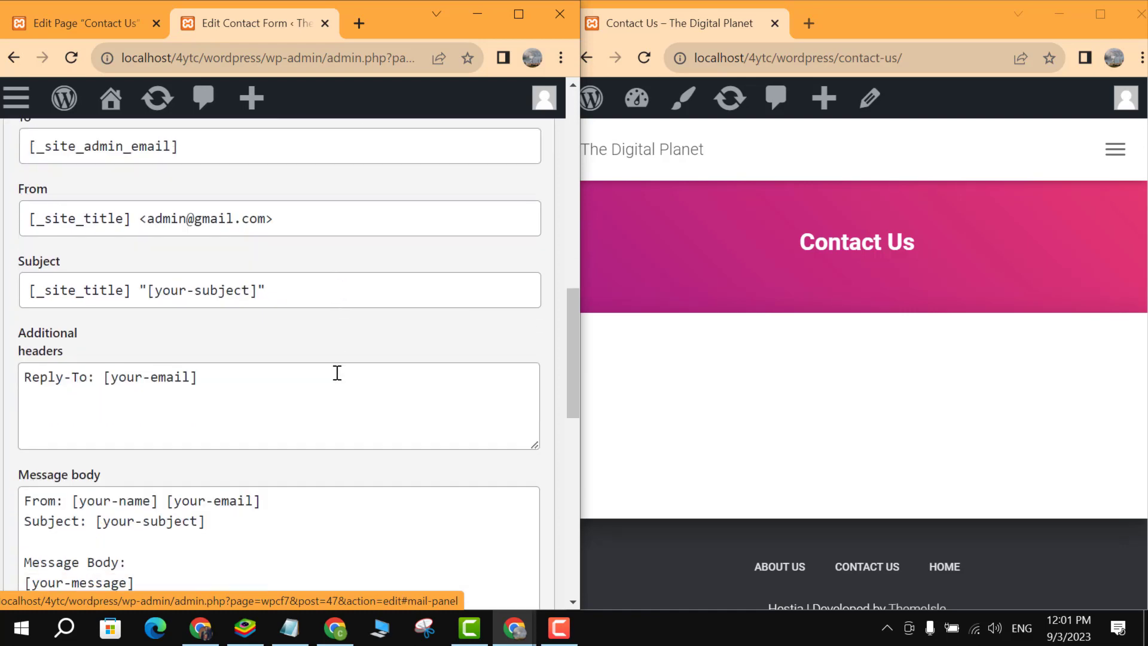
scroll(337, 372, "down", 2)
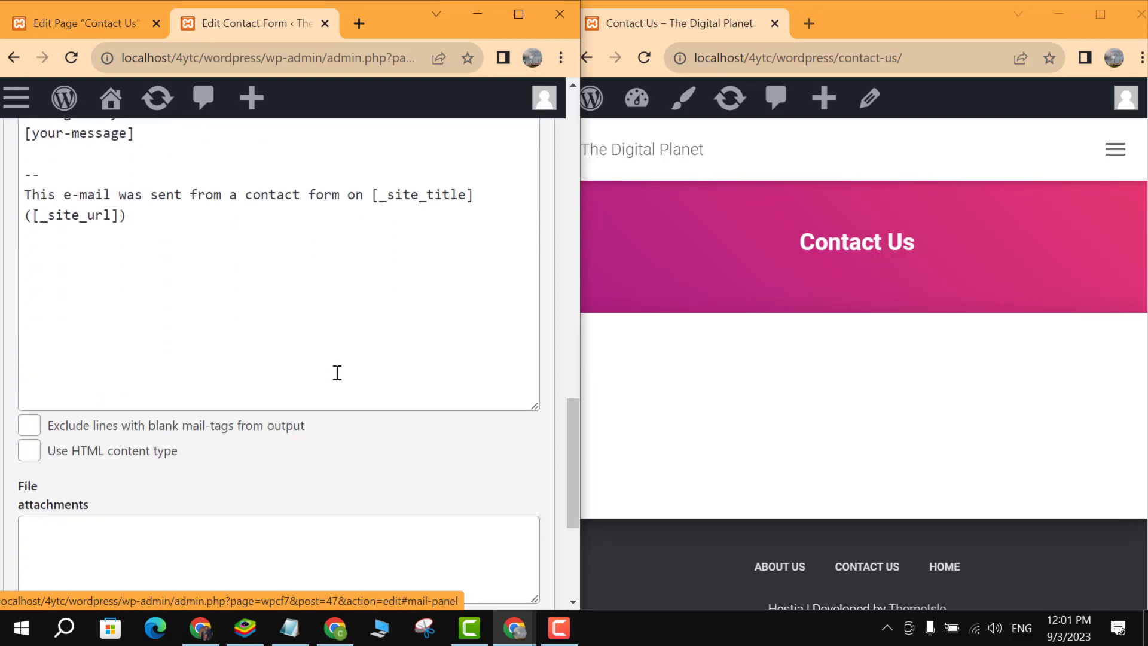
scroll(337, 373, "down", 5)
Save Contact form 1 and select its shortcode
left_click(33, 492)
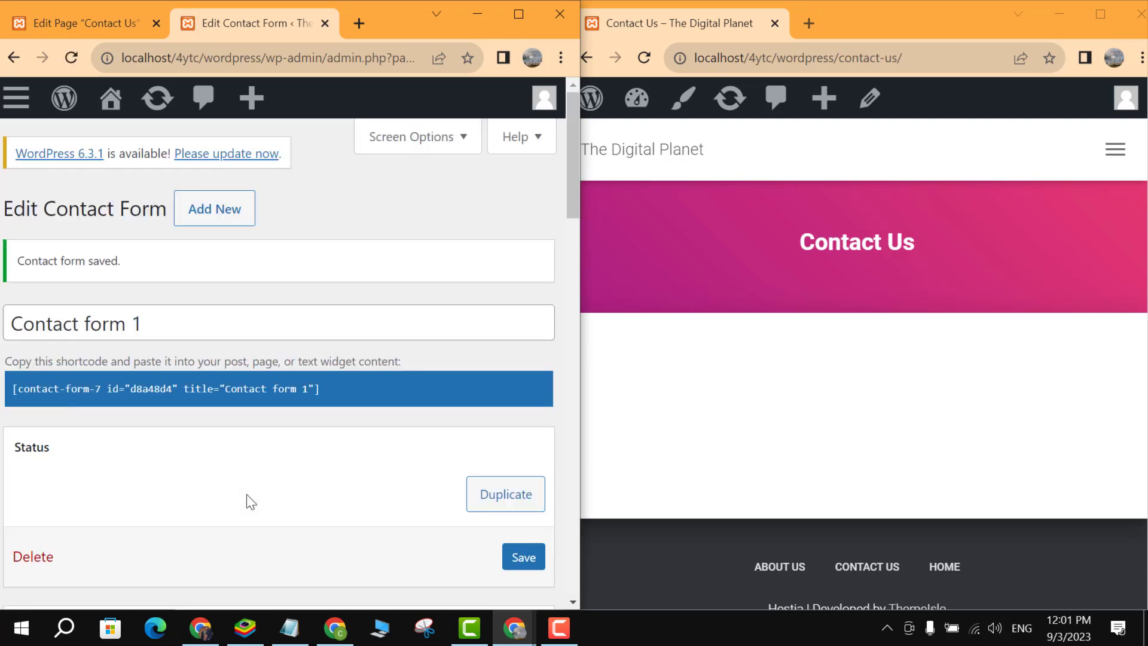
left_click(509, 562)
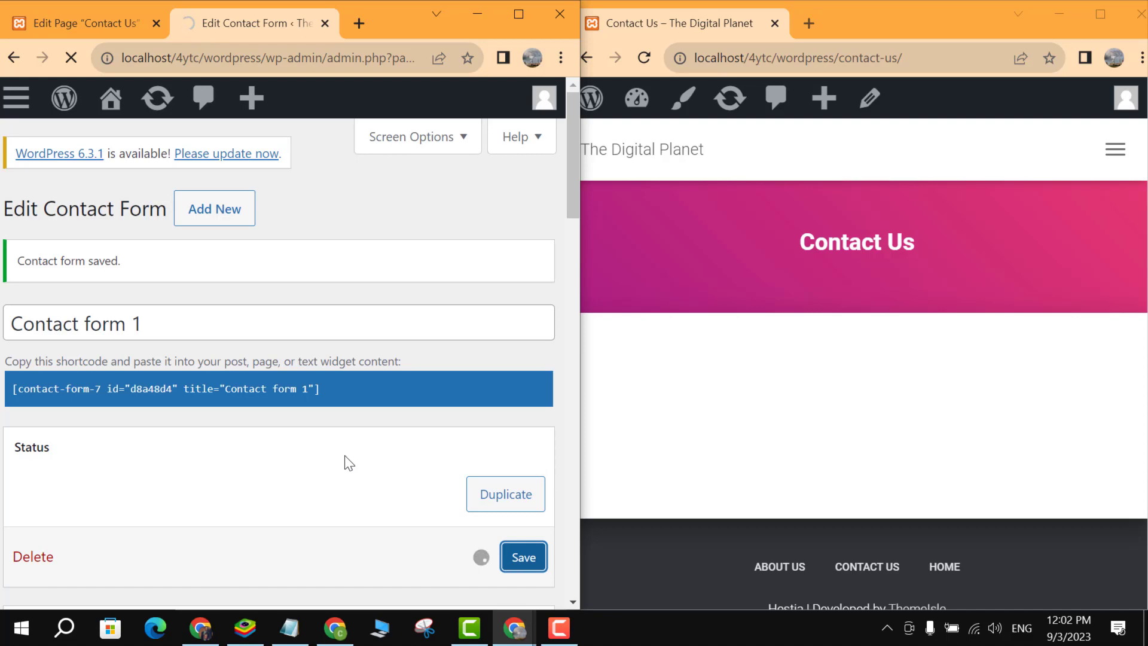
left_click(116, 406)
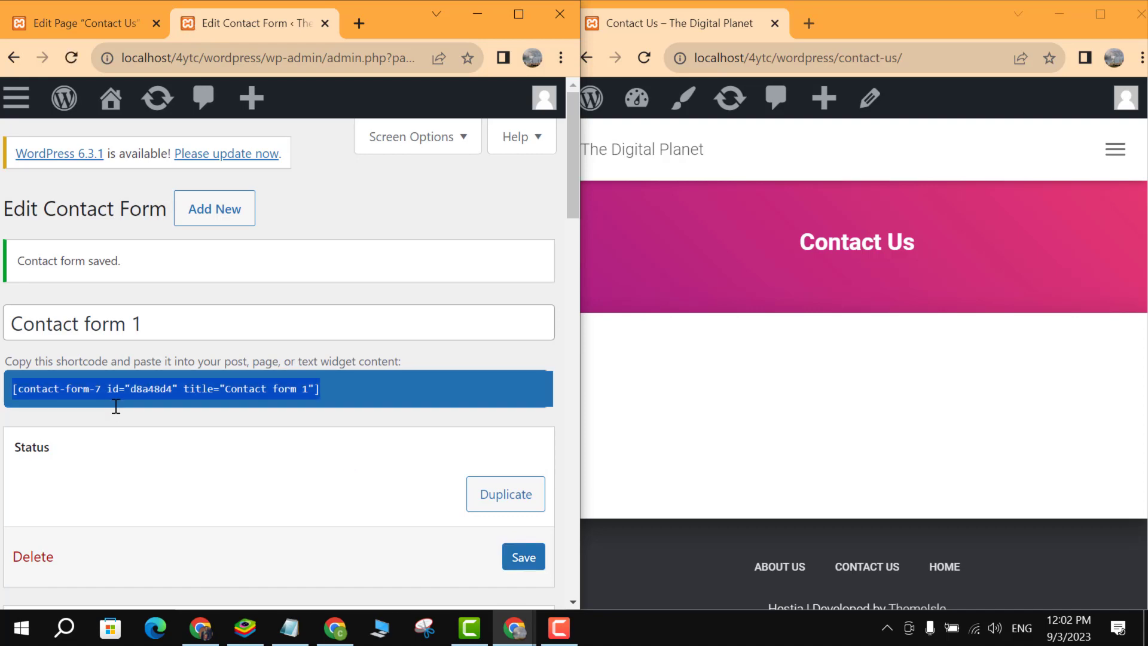
Return to the Contact Us page's browser tab, leave its editor without saving, and reopen the page for editing from the list of all pages
left_click(82, 27)
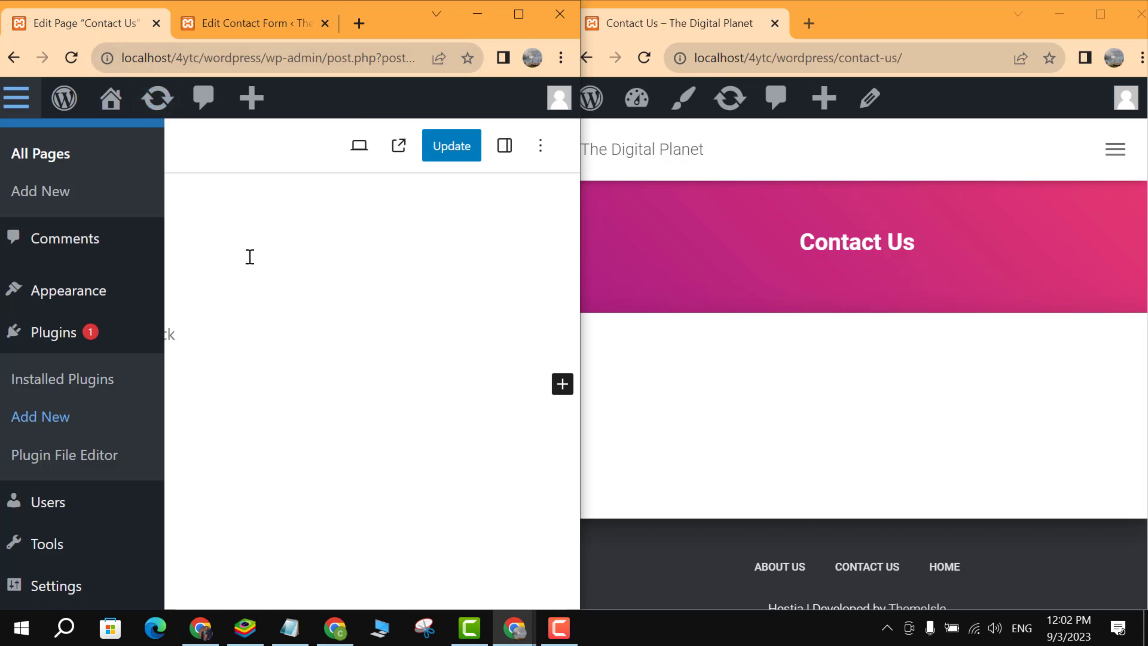
left_click(37, 160)
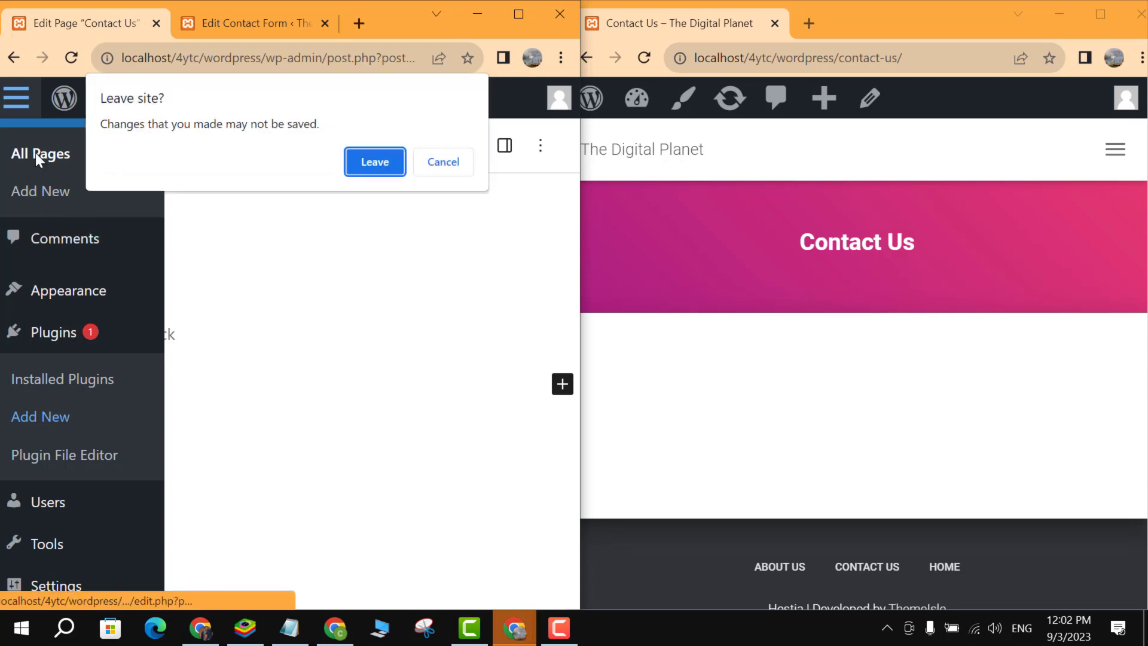
left_click(357, 159)
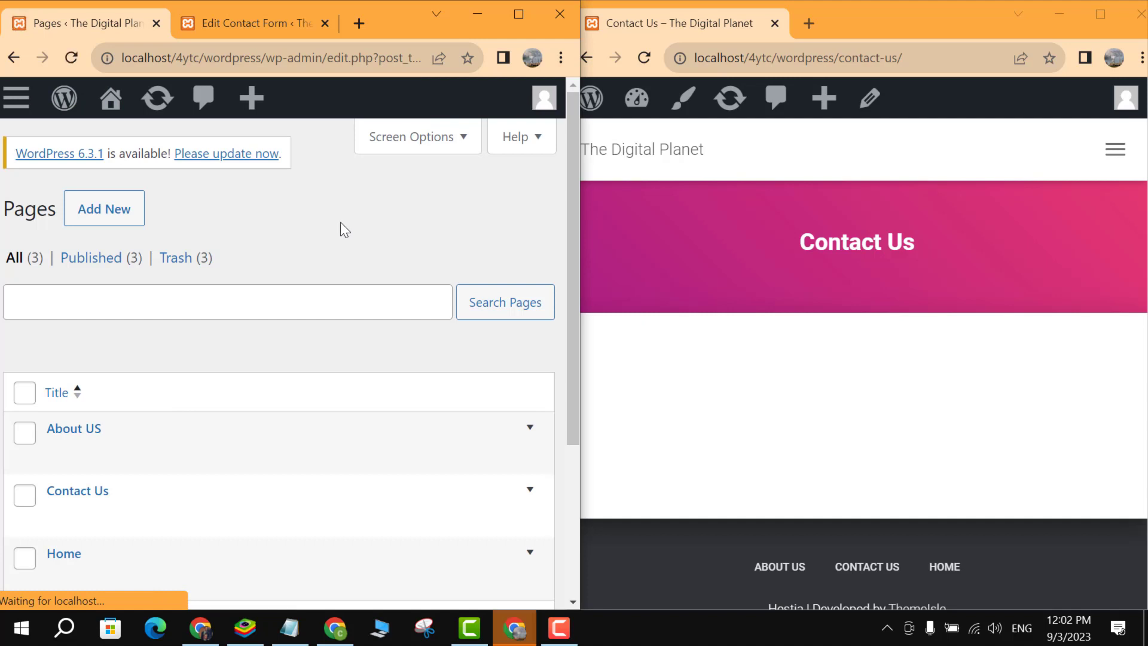
scroll(335, 236, "down", 4)
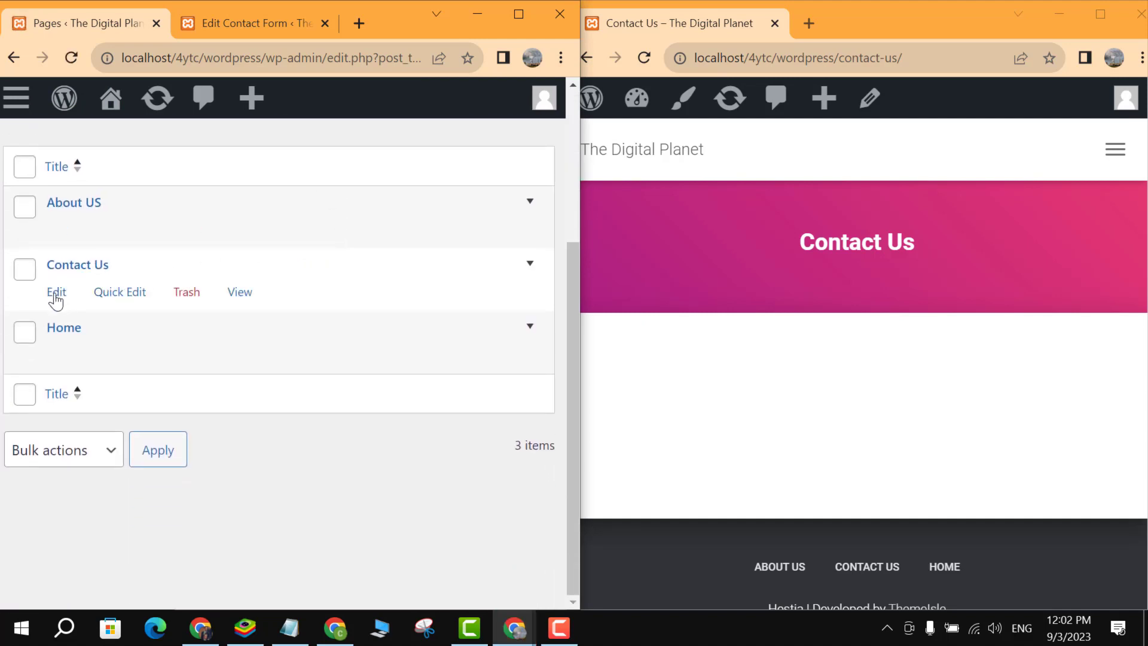
left_click(57, 293)
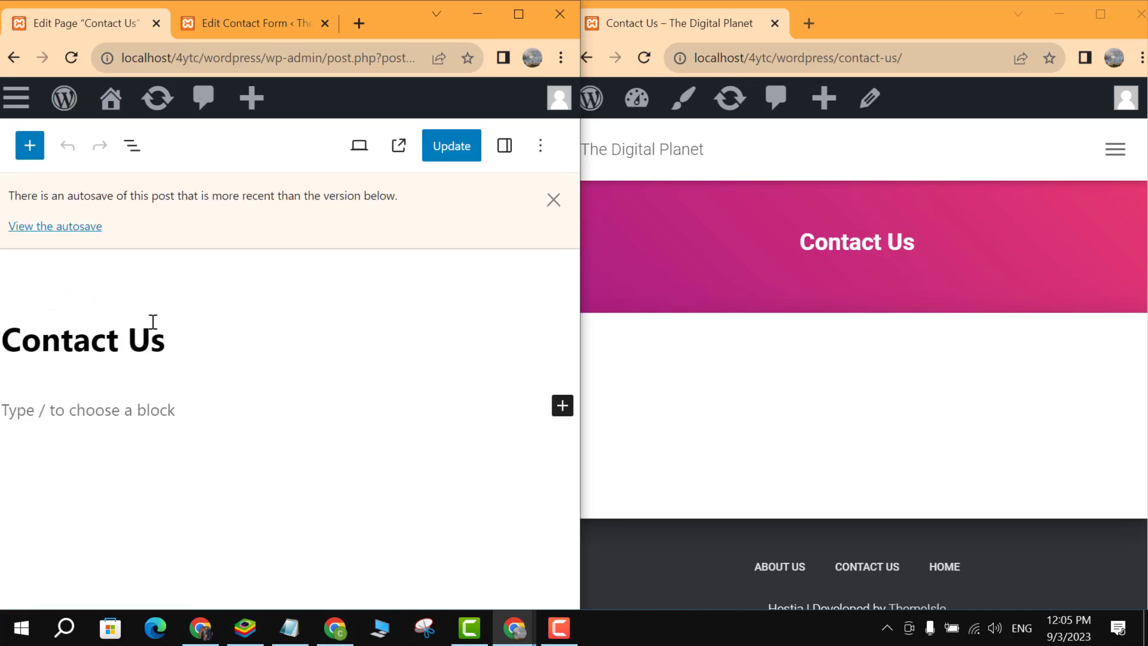
Search the blocks for "Short" and add a Shortcode block beneath the Contact Us title
left_click(90, 407)
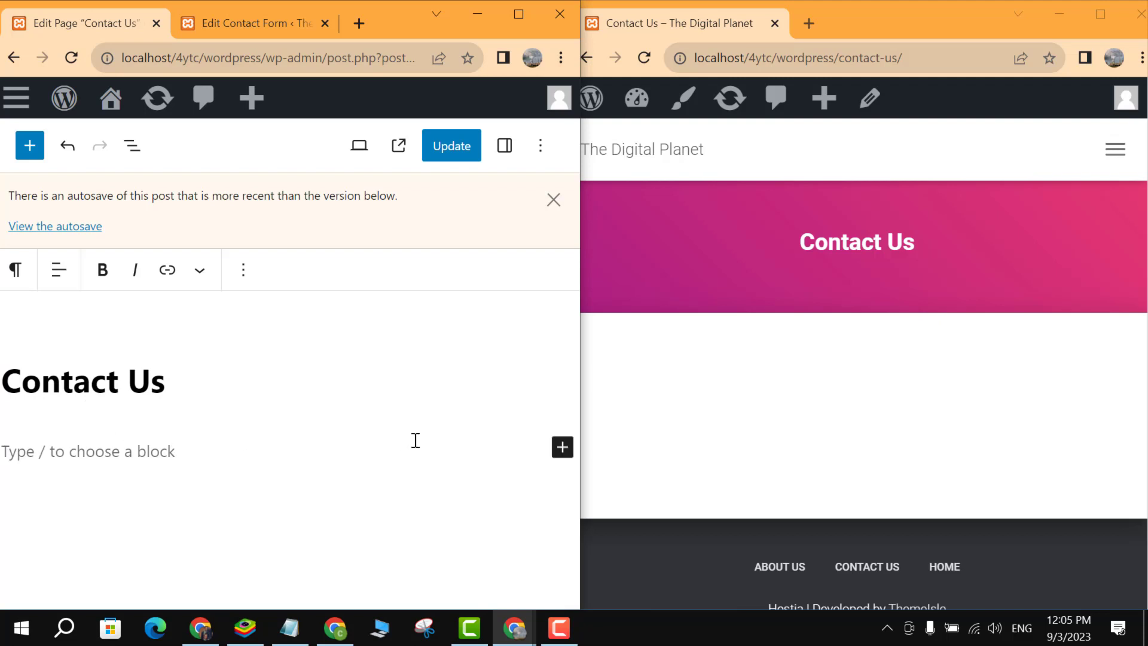
left_click(557, 449)
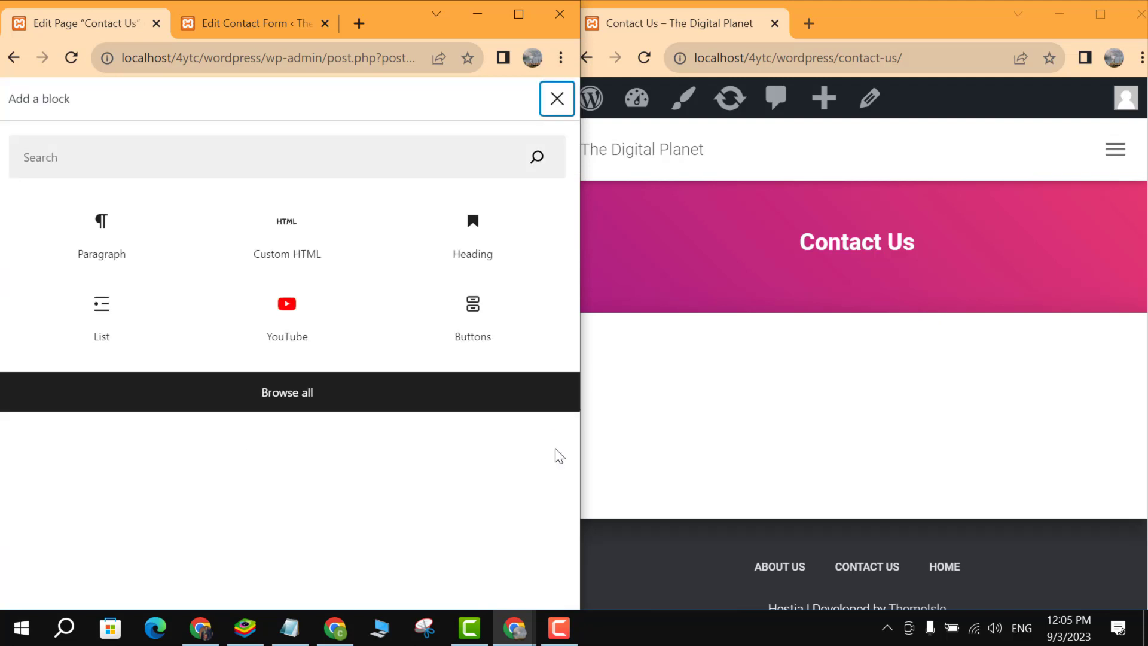
left_click(136, 155)
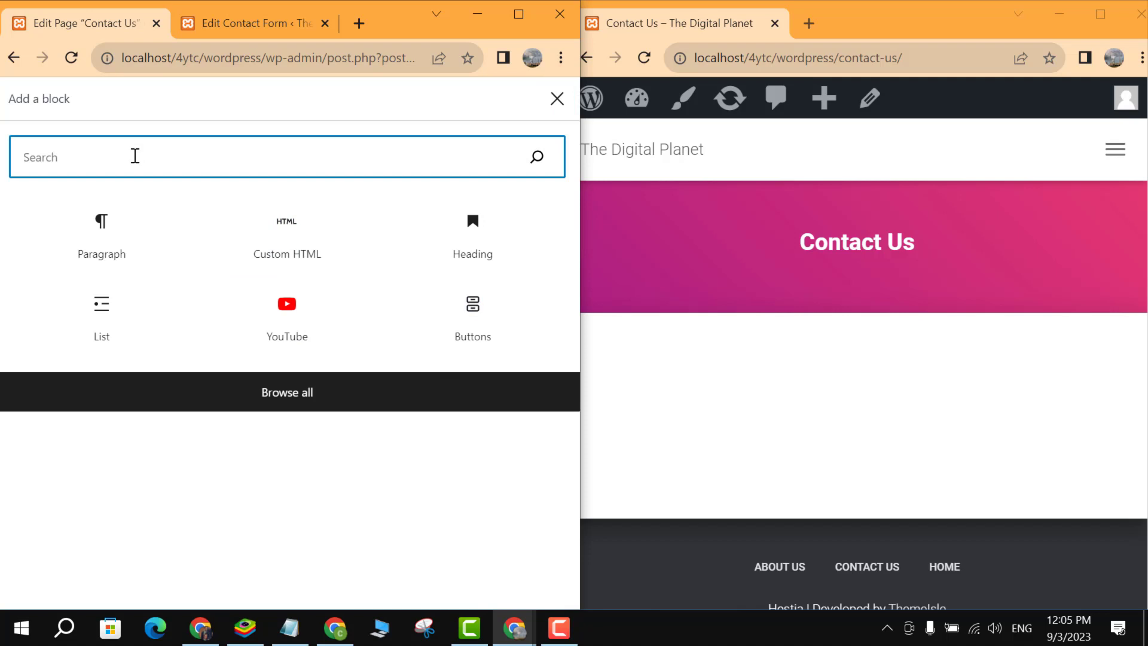
type("Sh")
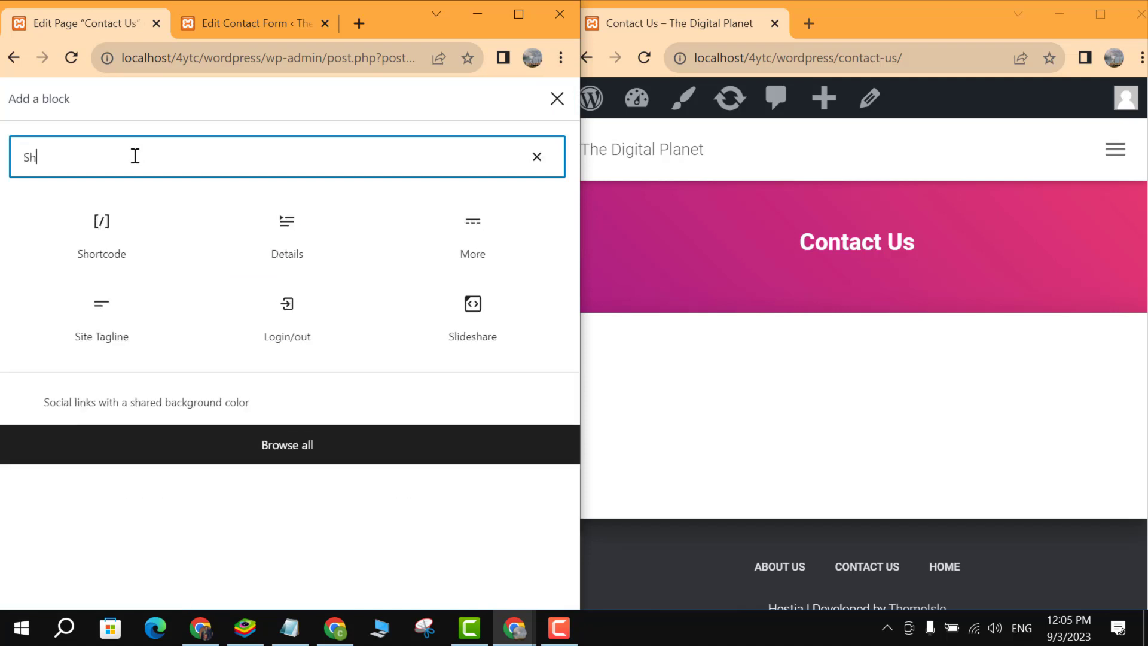
type("ort")
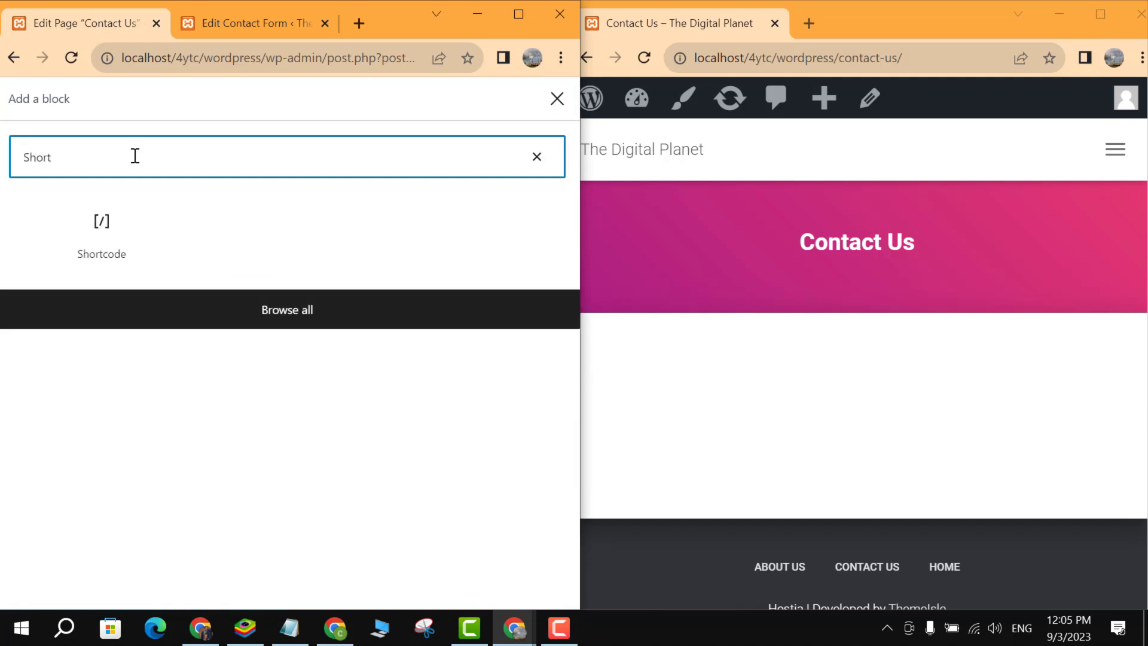
left_click(101, 253)
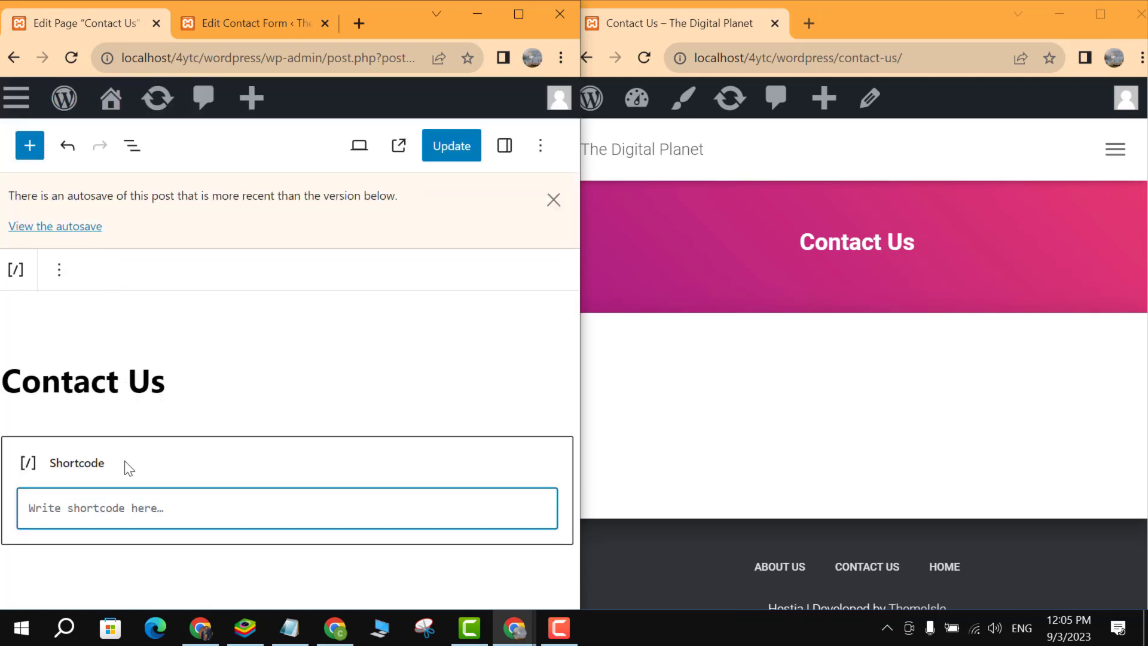
right_click(126, 498)
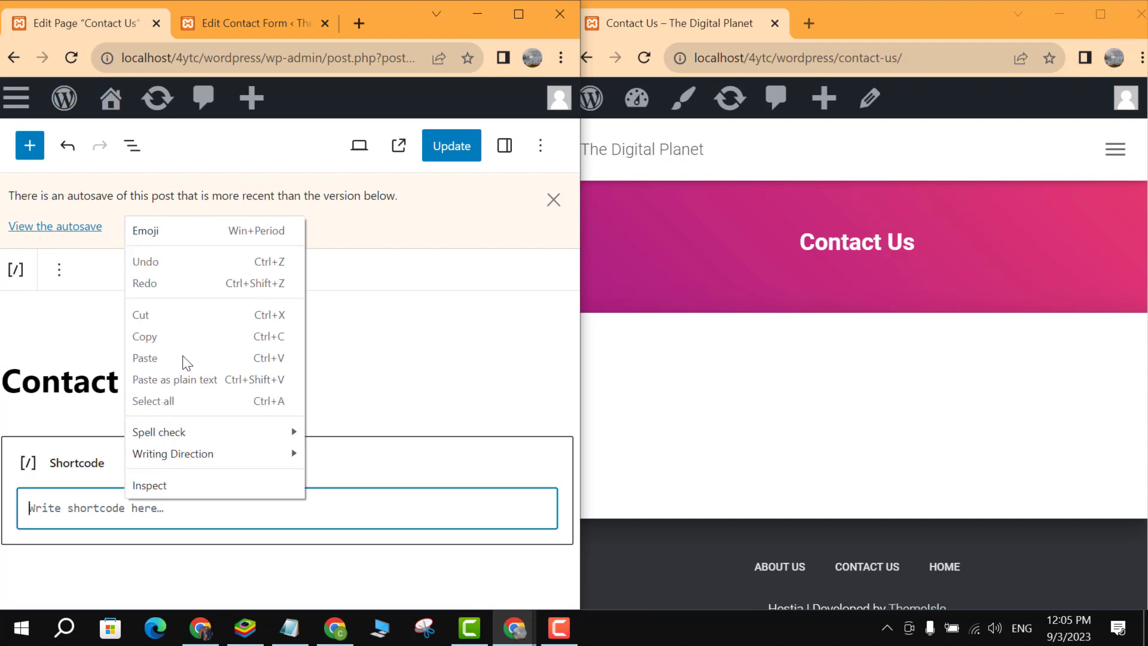
left_click(368, 336)
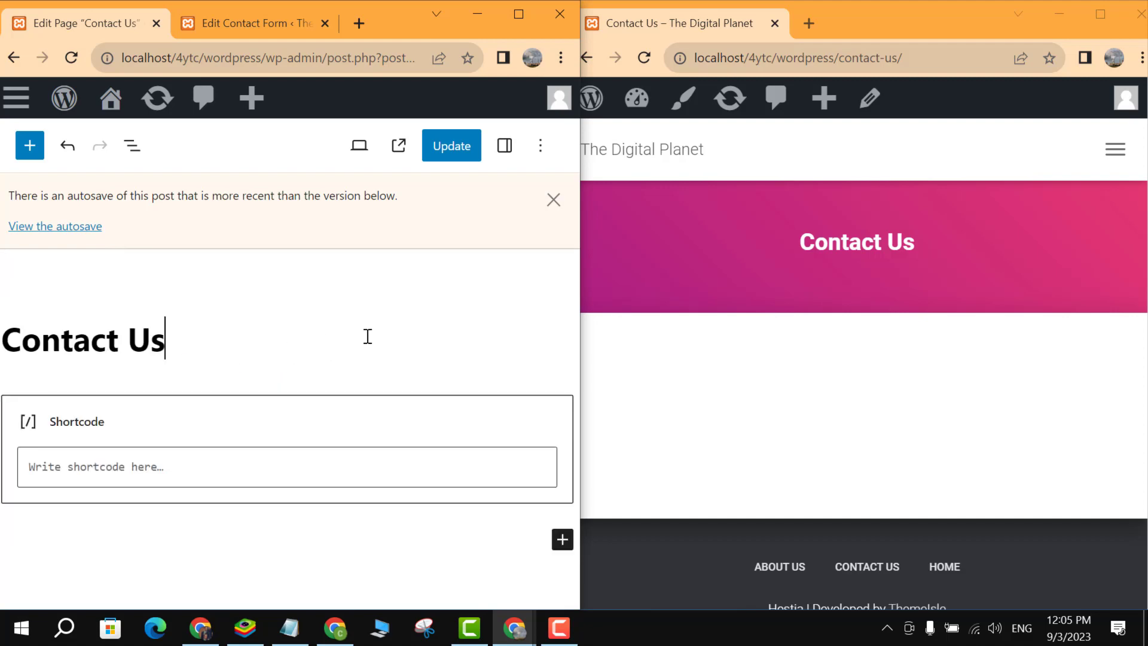
Switch back to the Contact form 1 editor and copy the shortcode [contact-form-7 id="d8a48d4" title="Contact form 1"]
left_click(261, 22)
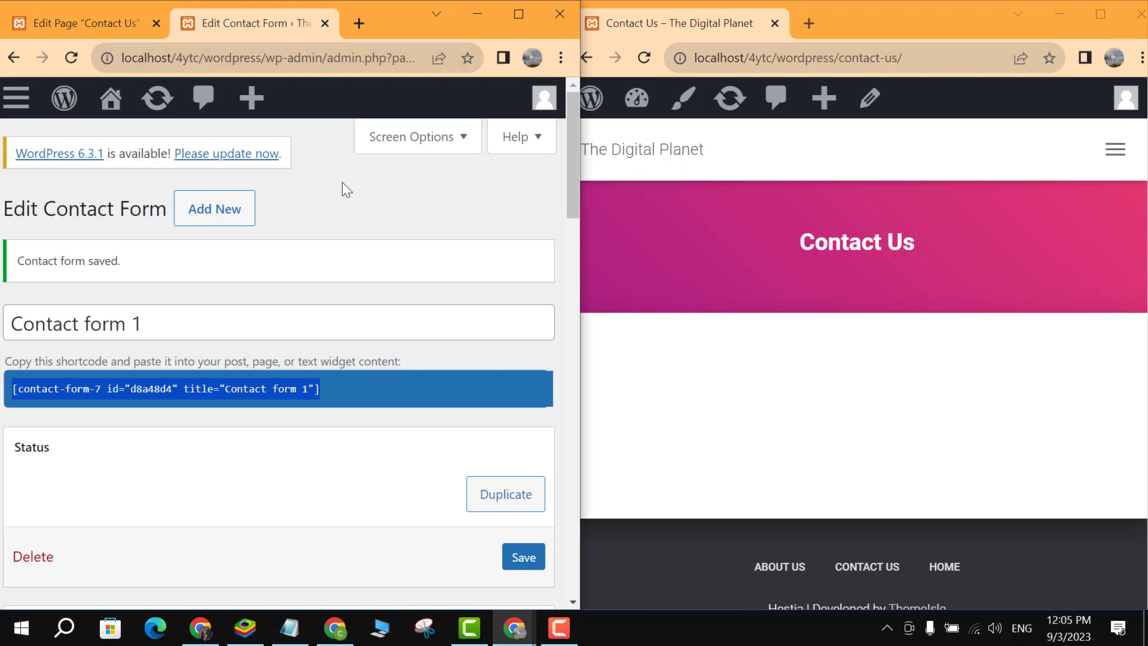
left_click(190, 394)
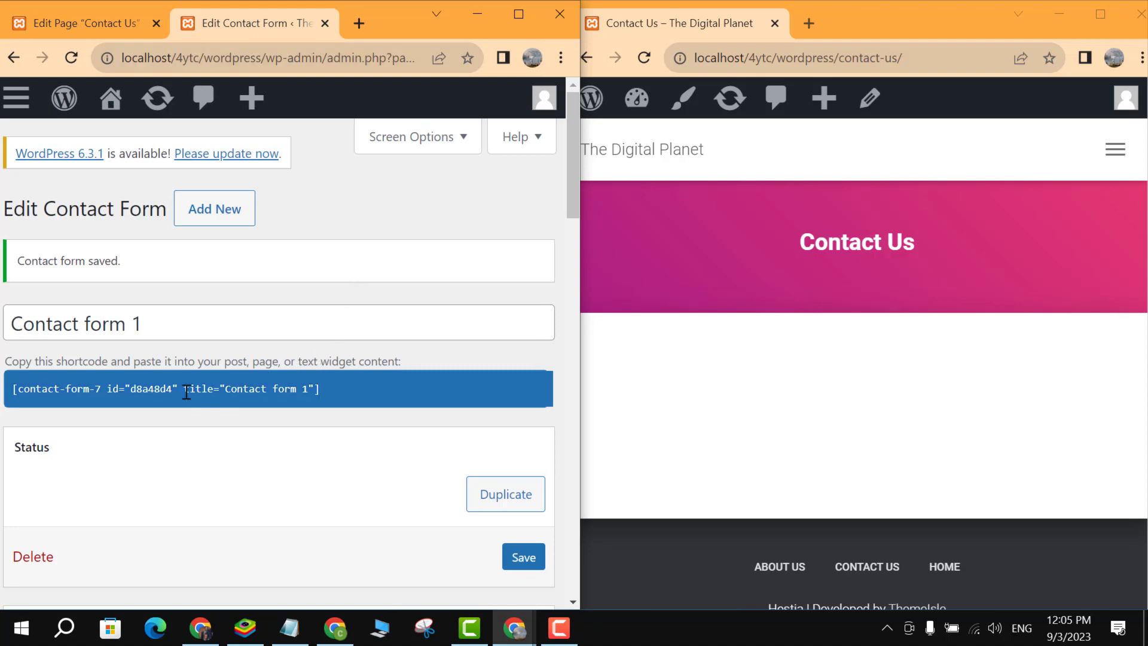
right_click(188, 393)
left_click(165, 389)
triple_click(165, 388)
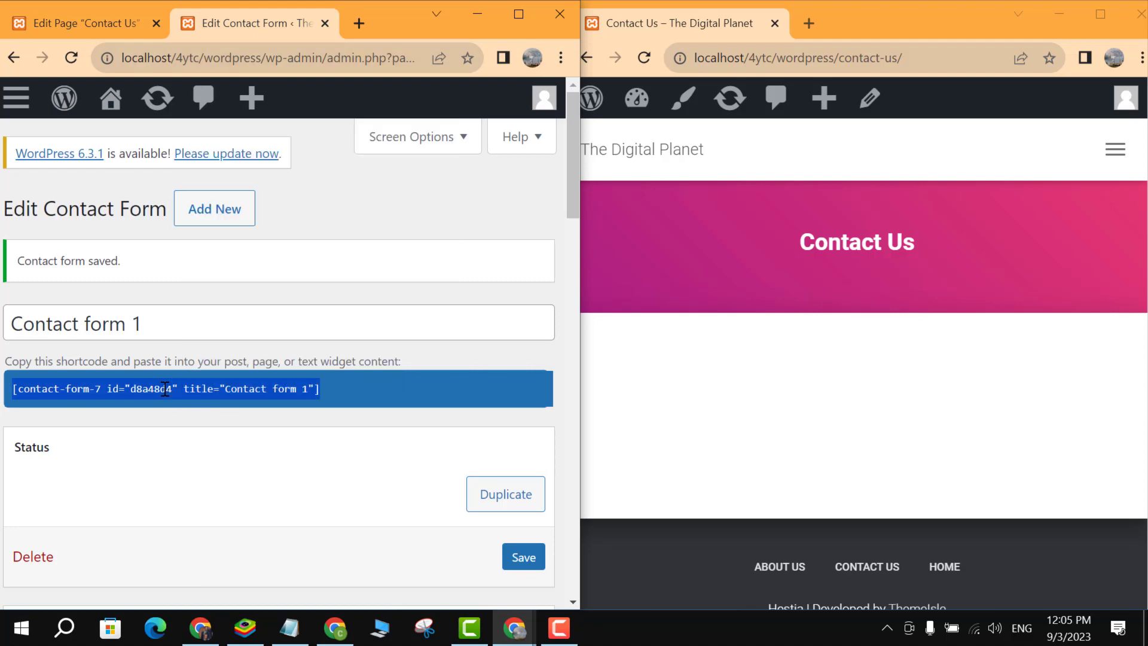
right_click(165, 389)
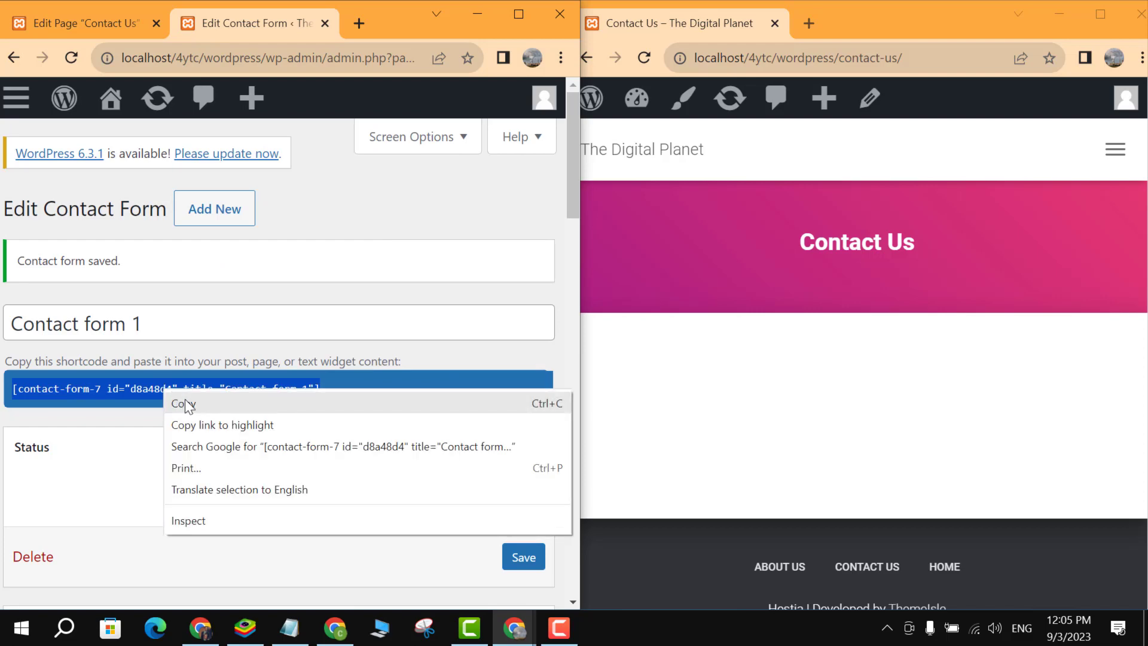
left_click(185, 400)
Paste the shortcode [contact-form-7 id="d8a48d4" title="Contact form 1"] into the Contact Us page's Shortcode block and update the page
left_click(94, 24)
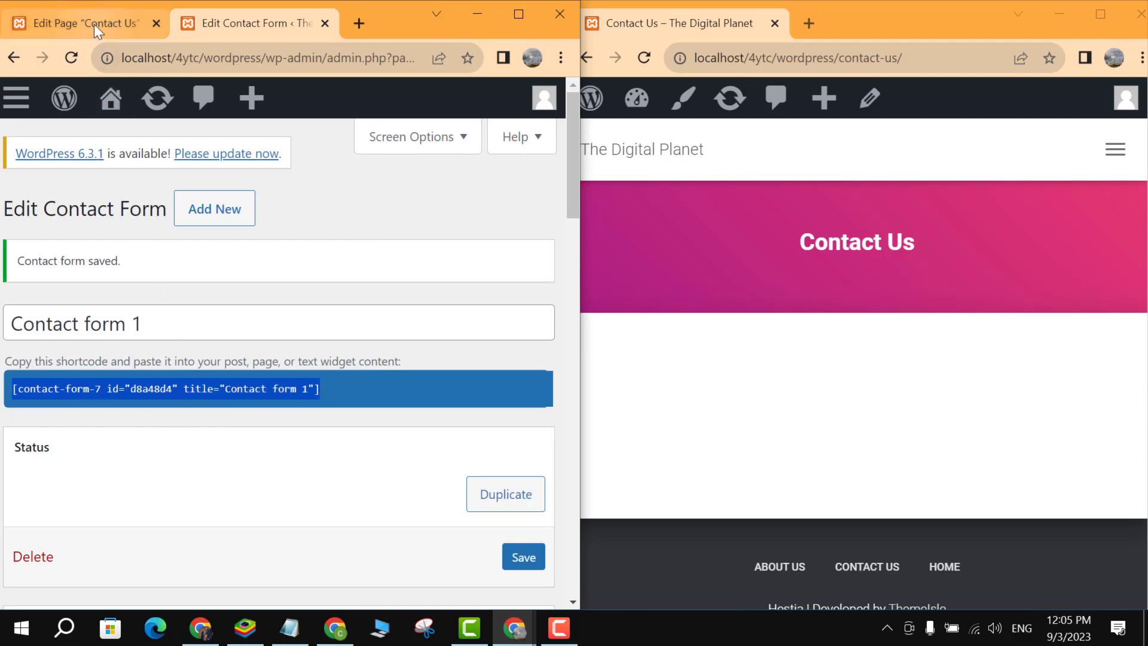
left_click(178, 465)
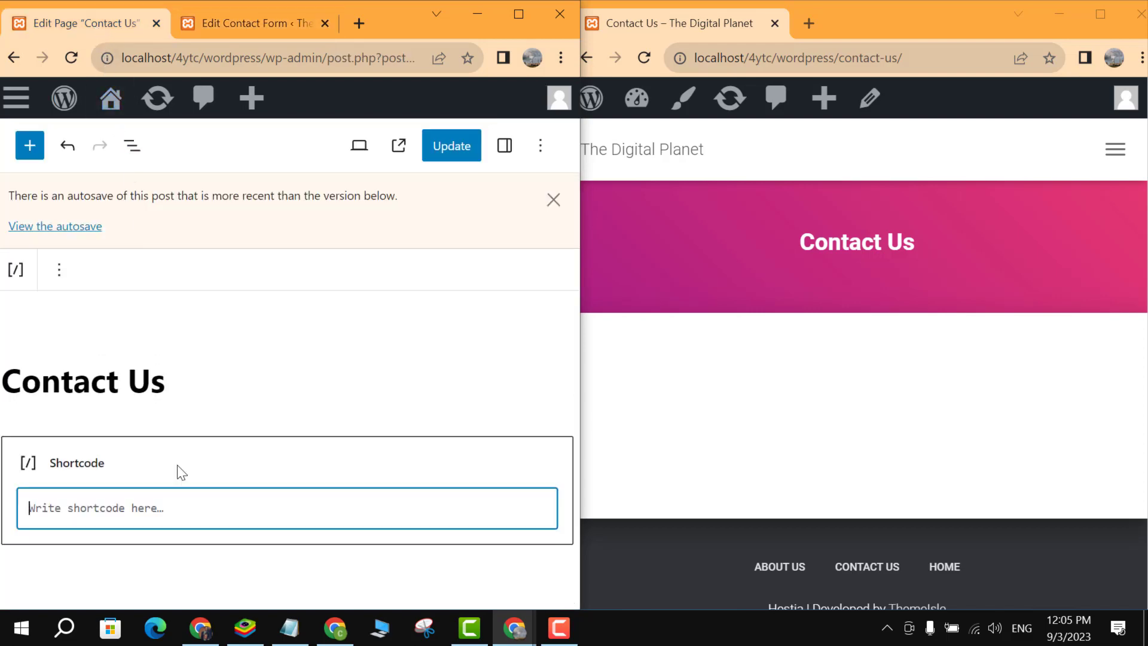
right_click(174, 513)
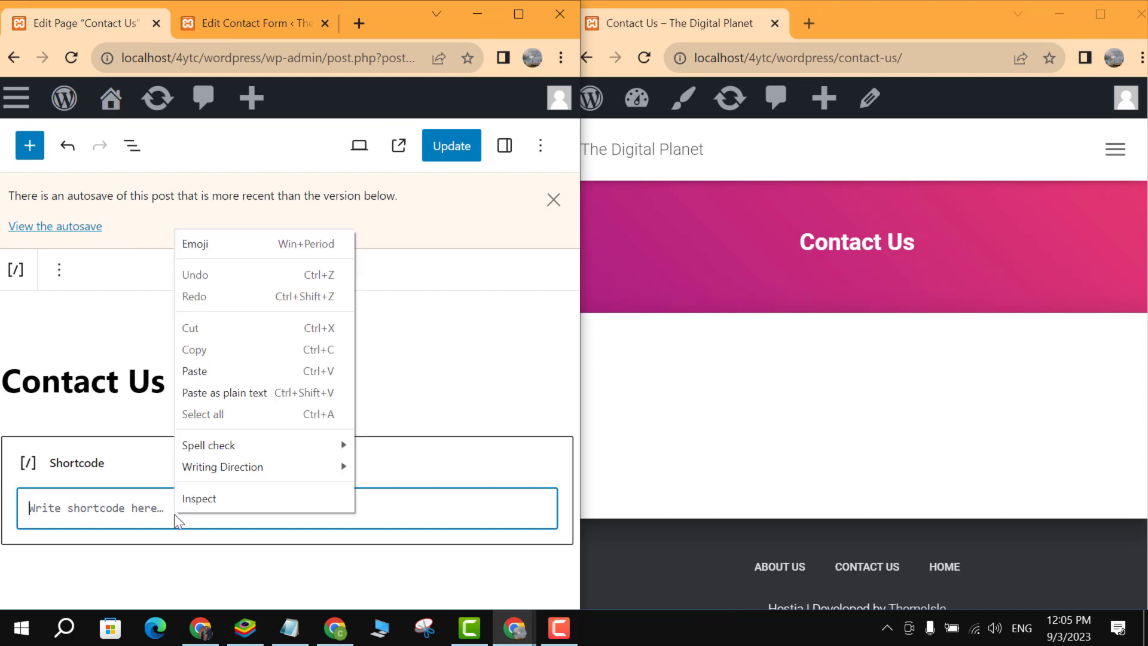
left_click(193, 376)
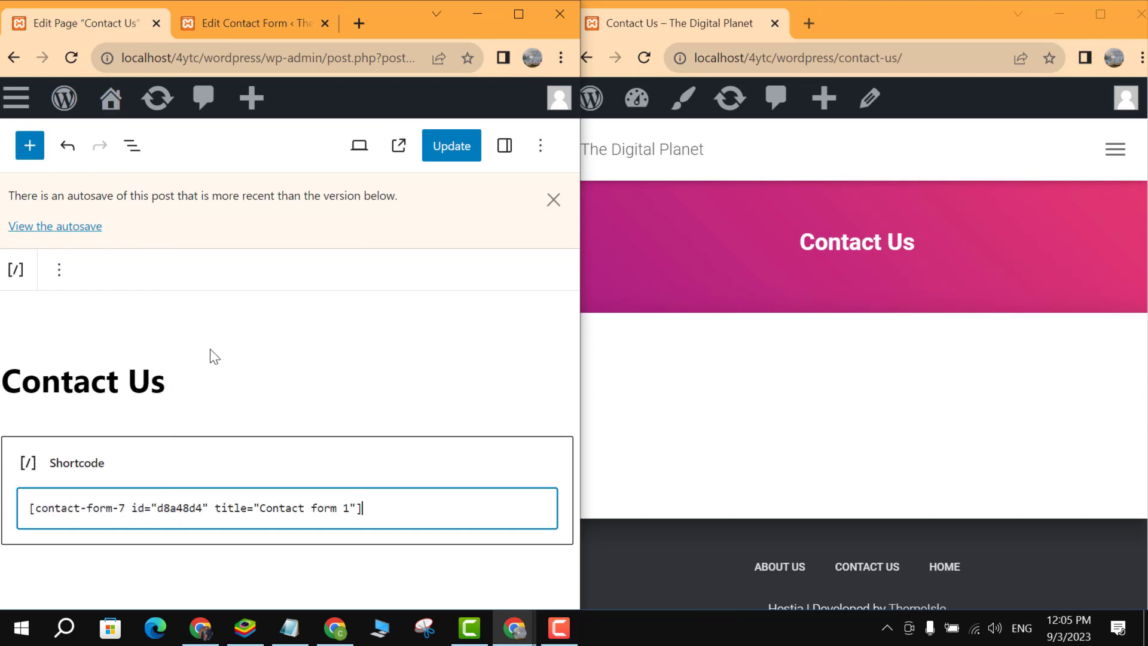
left_click(434, 154)
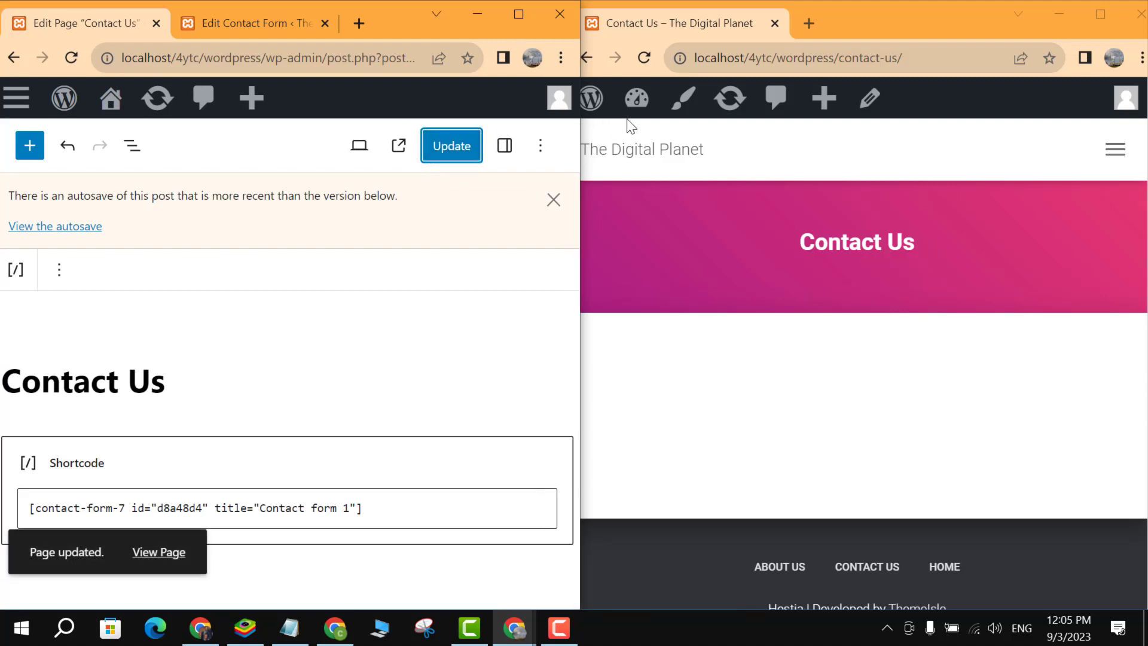
Reload the live Contact Us page, maximize its browser window and inspect the embedded contact form down to the submit button
left_click(645, 59)
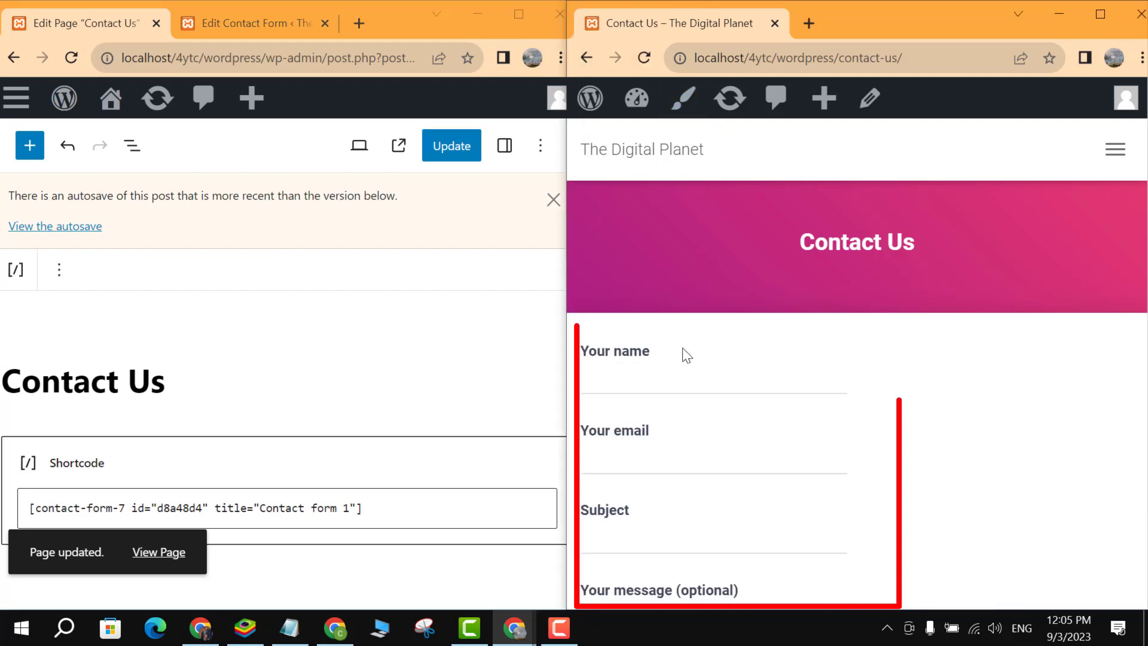
scroll(650, 536, "down", 7)
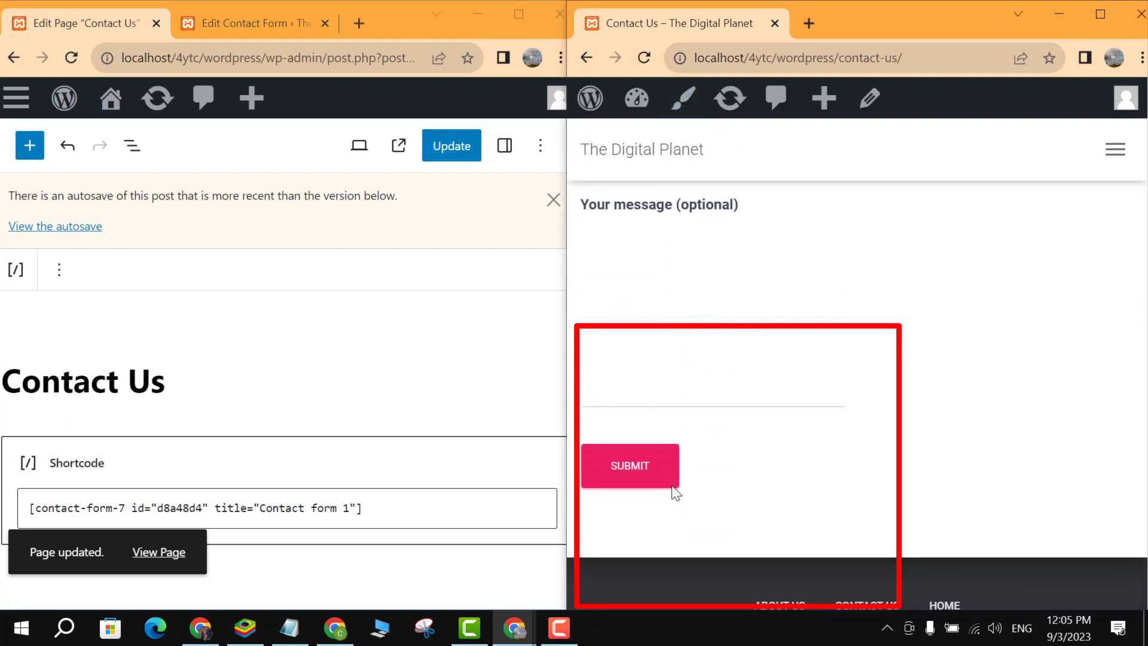
scroll(742, 370, "up", 7)
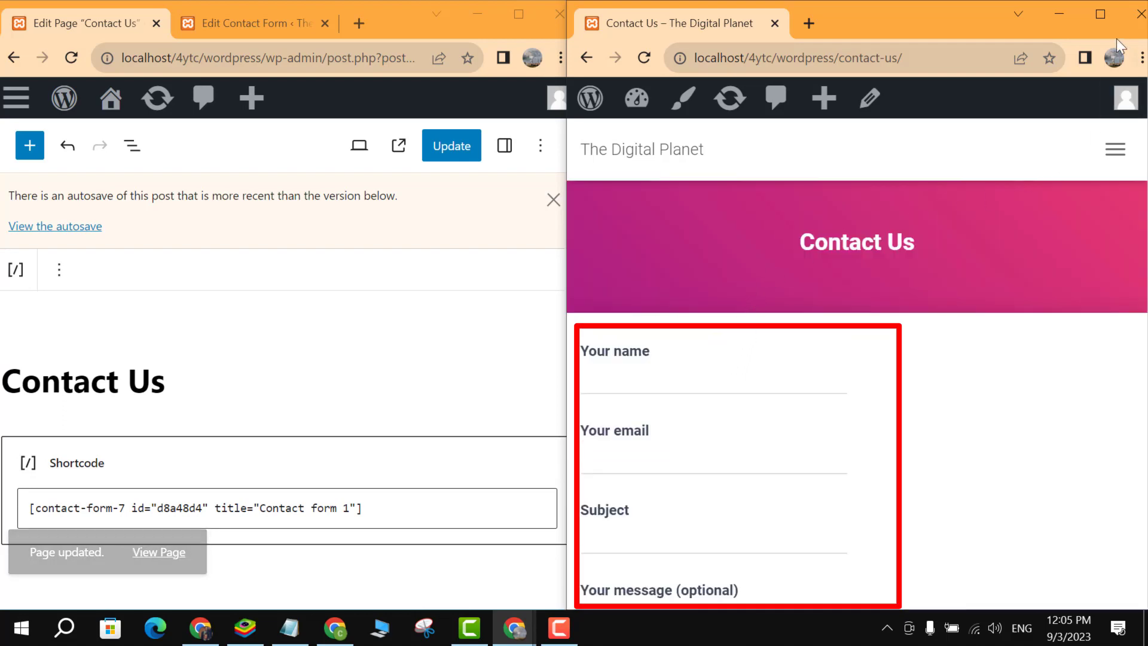
left_click(1087, 10)
scroll(460, 239, "down", 4)
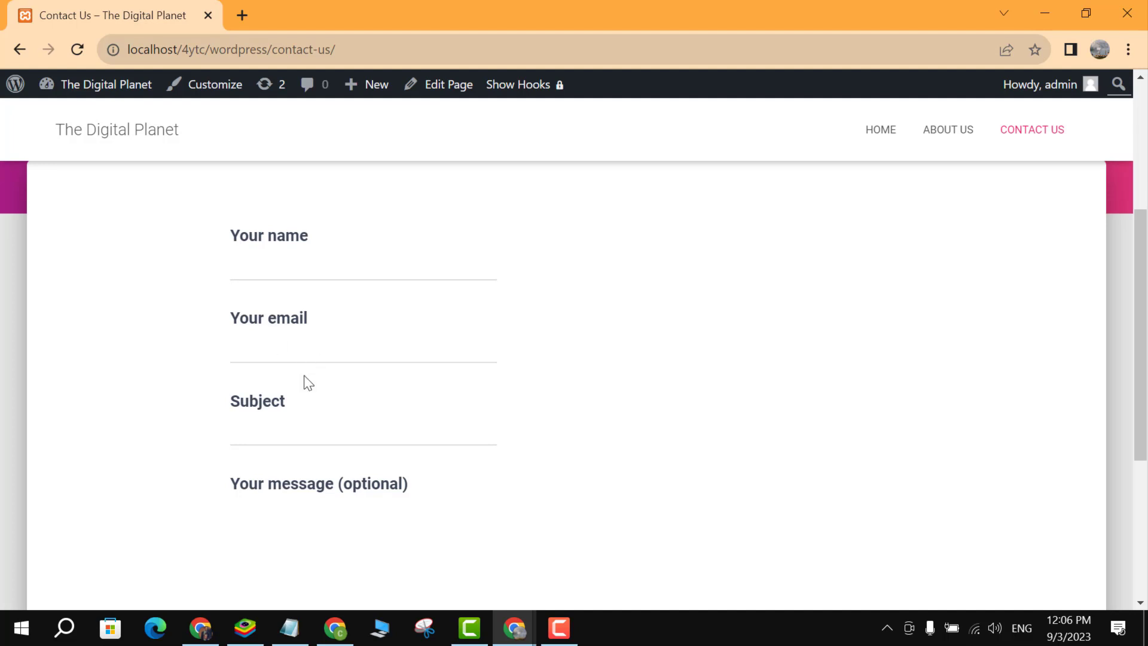
scroll(469, 503, "down", 4)
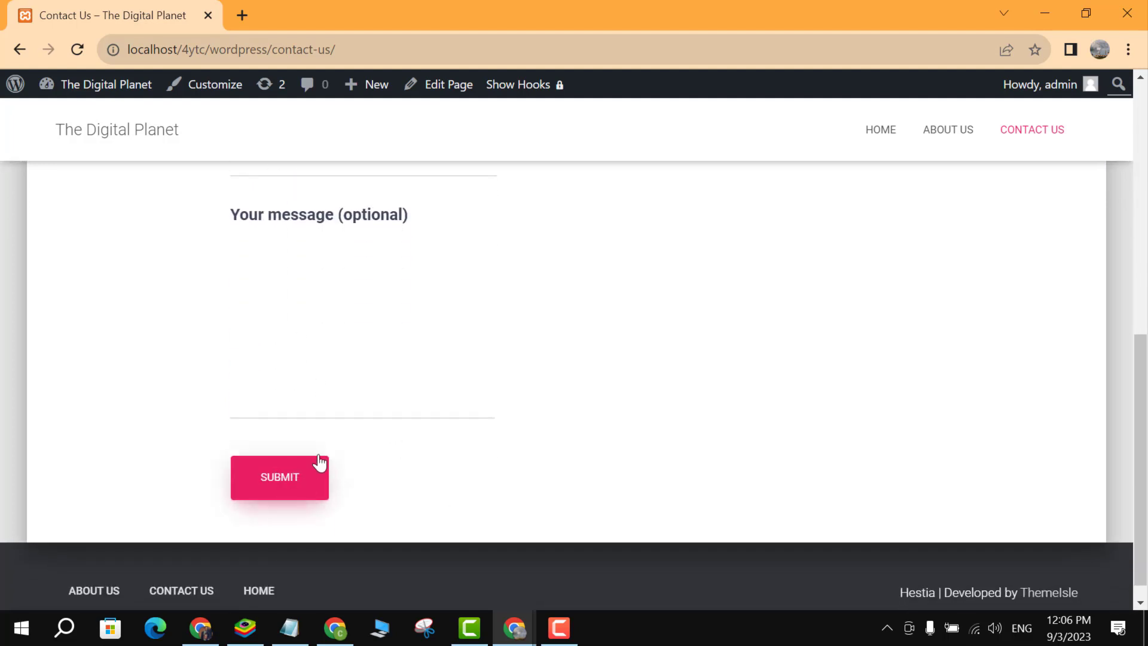
Test the contact form's optional message field with the text "sadasd", and clear the field again
left_click(274, 395)
type("sadasd")
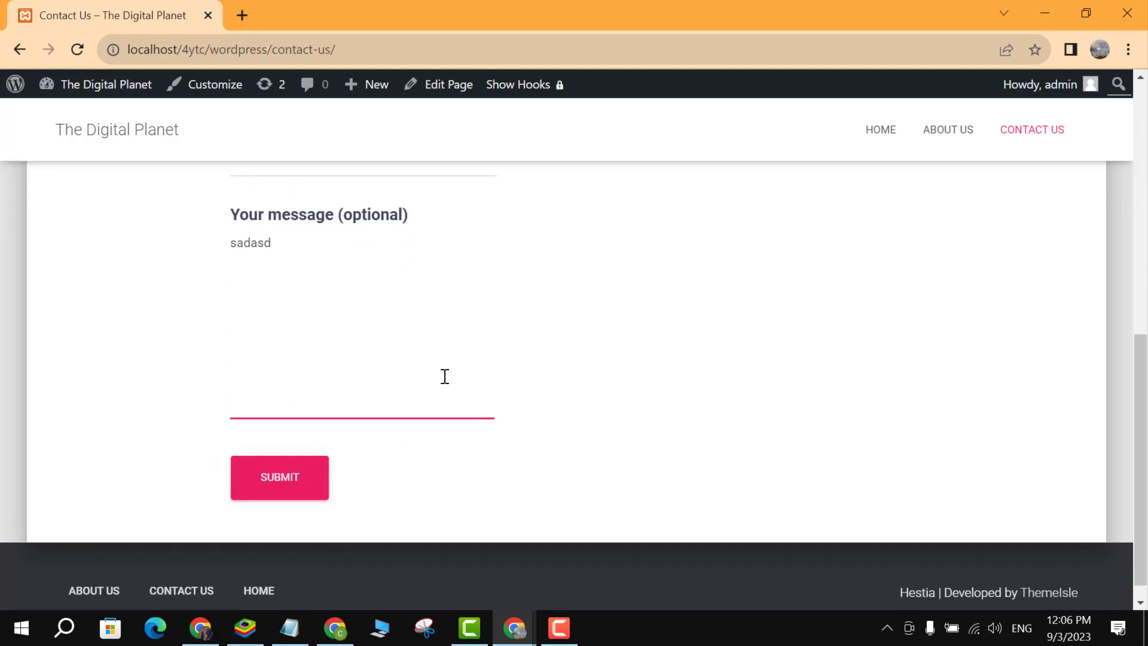
key("BackSpace")
key("BackSpace")
key("BackSpace")
key("BackSpace")
key("BackSpace")
scroll(418, 366, "up", 5)
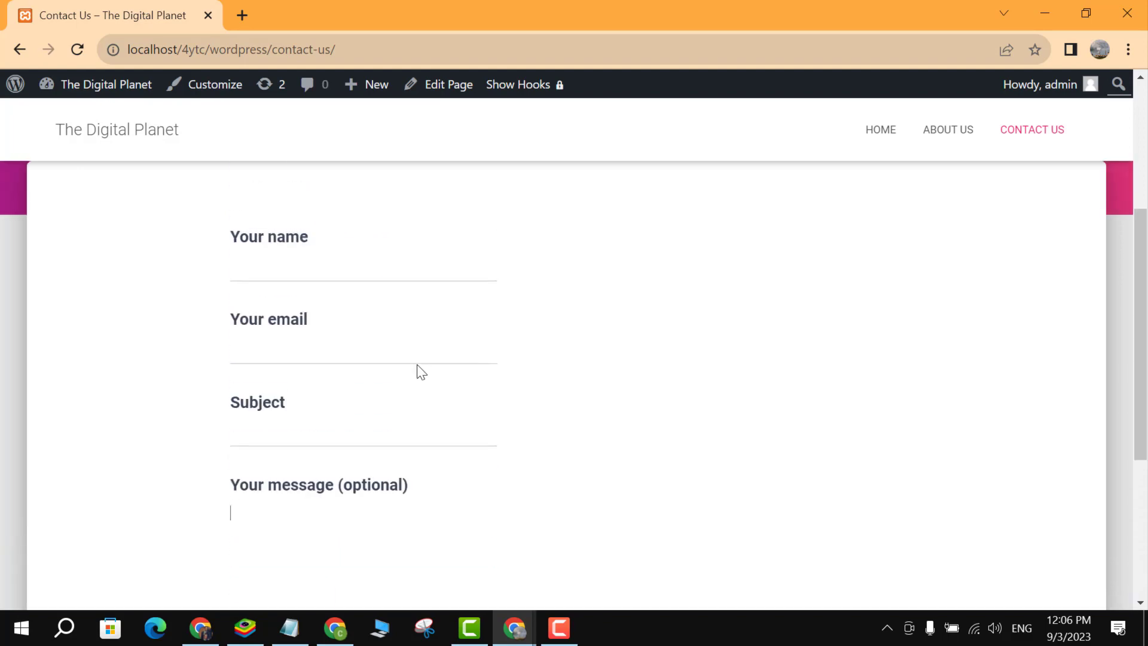
scroll(418, 368, "up", 3)
scroll(424, 371, "up", 1)
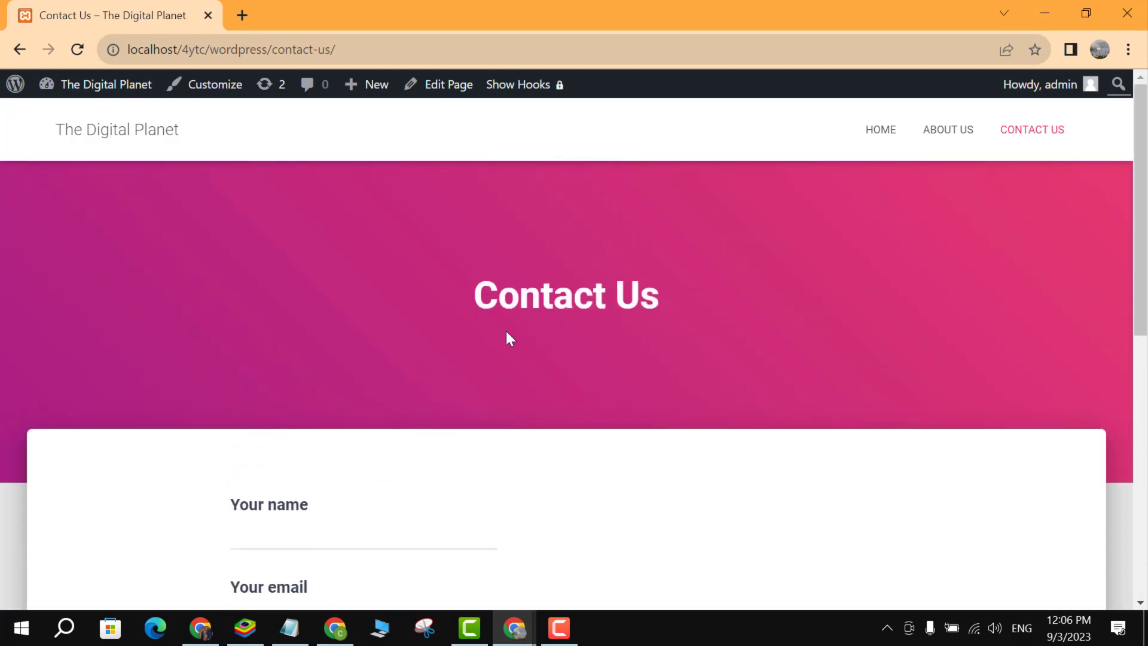
Go to the live site's home page, review its post and sidebar widgets, and open the About Us page
left_click(879, 133)
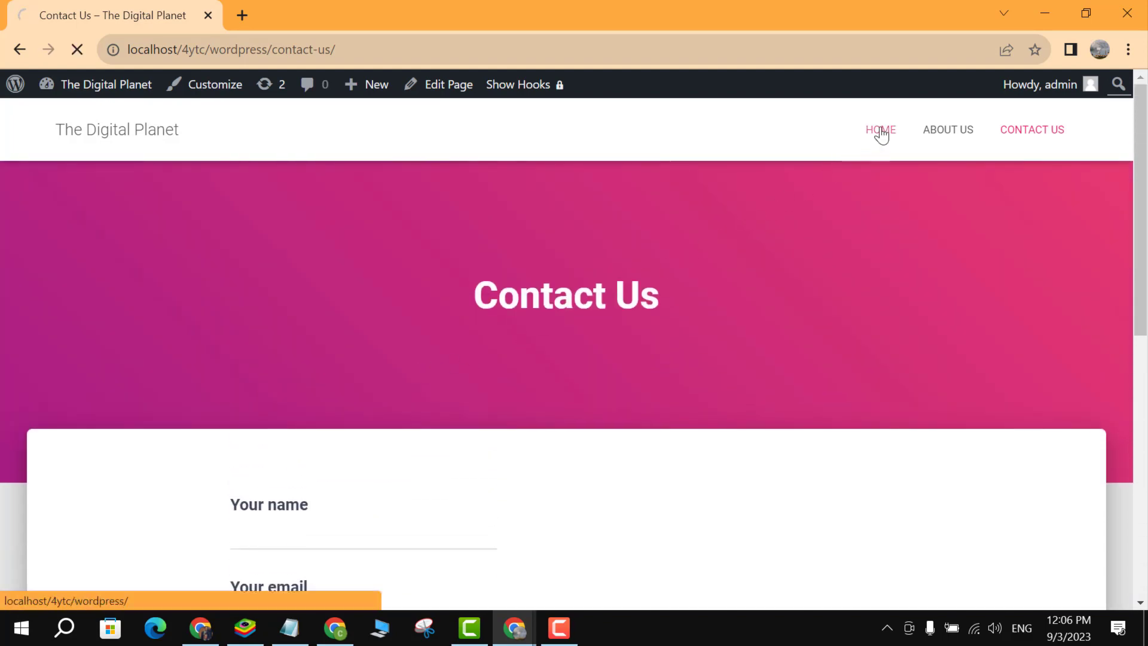
scroll(673, 206, "down", 2)
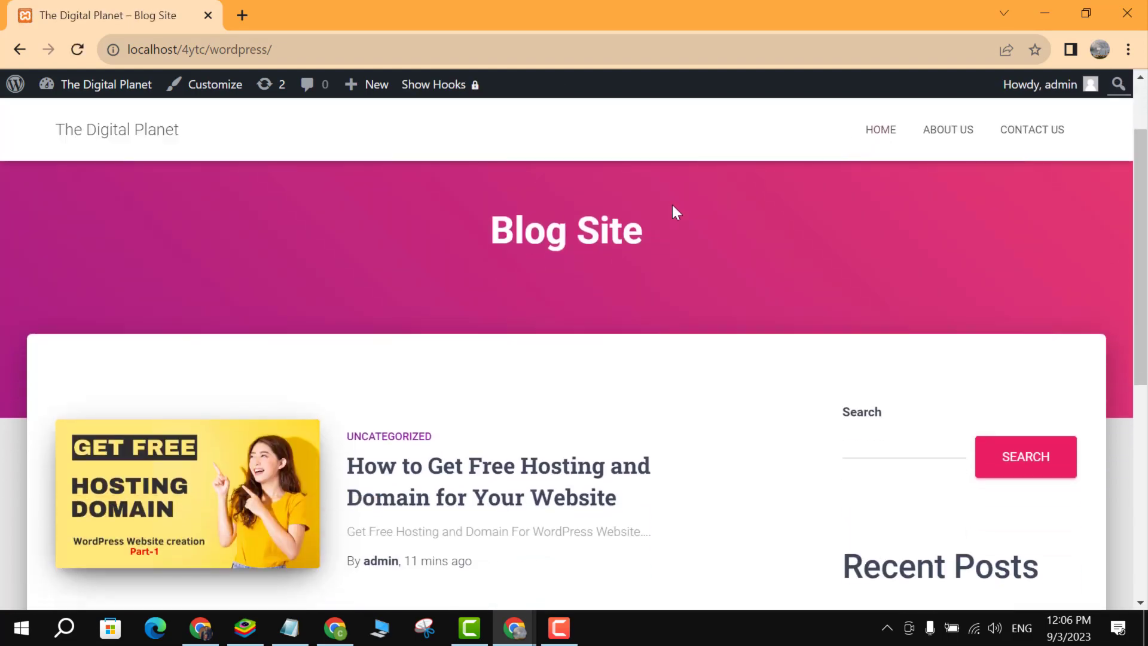
scroll(672, 205, "down", 3)
scroll(672, 205, "down", 3)
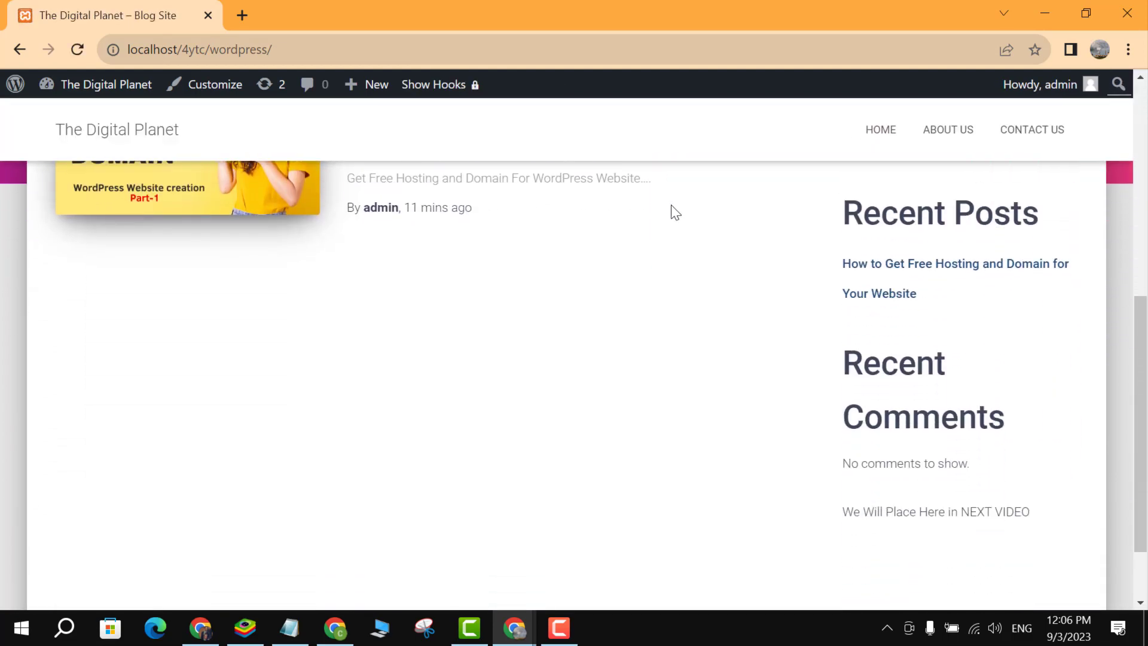
scroll(672, 211, "down", 2)
scroll(684, 255, "up", 10)
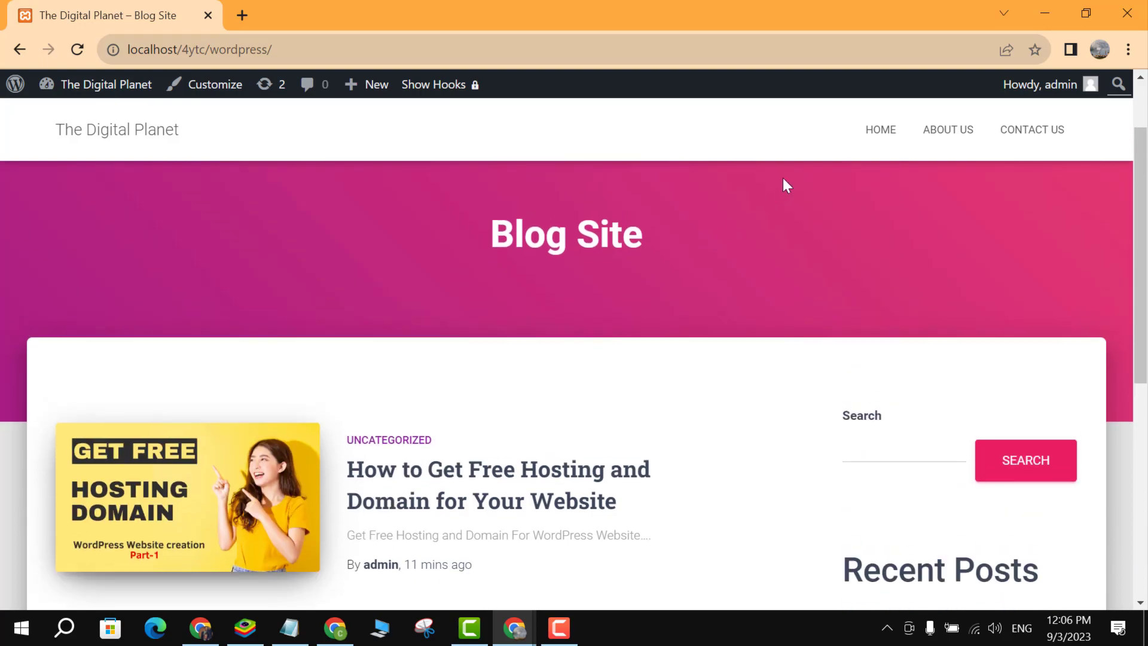
left_click(927, 132)
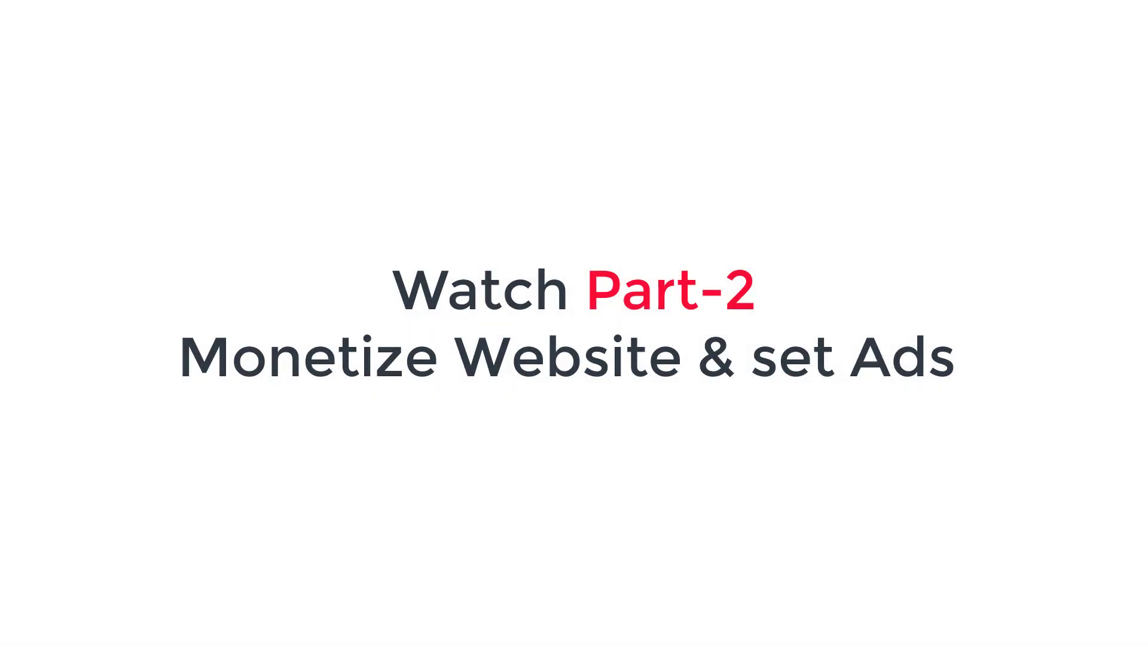